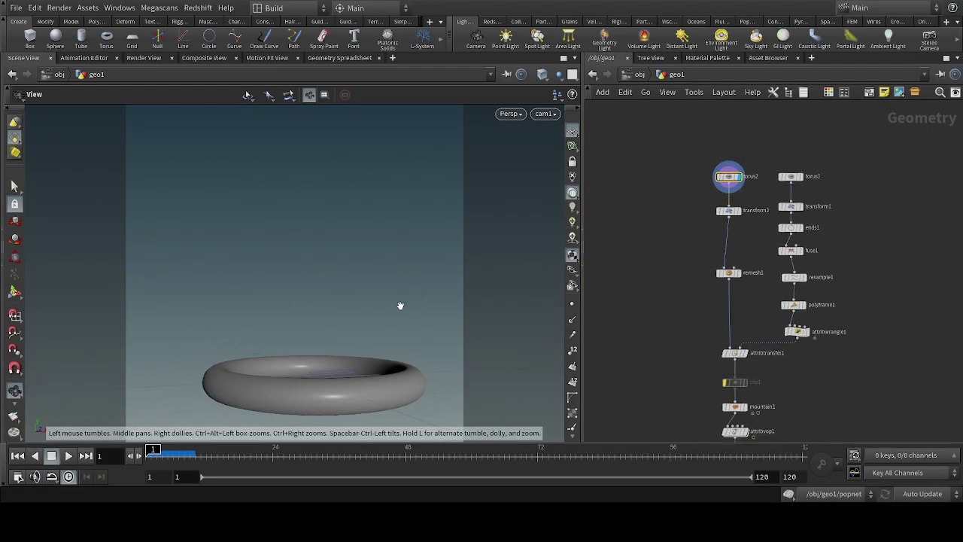
# - Examine the parameters of the torus2 node
pyautogui.scroll(2, 700, 177)
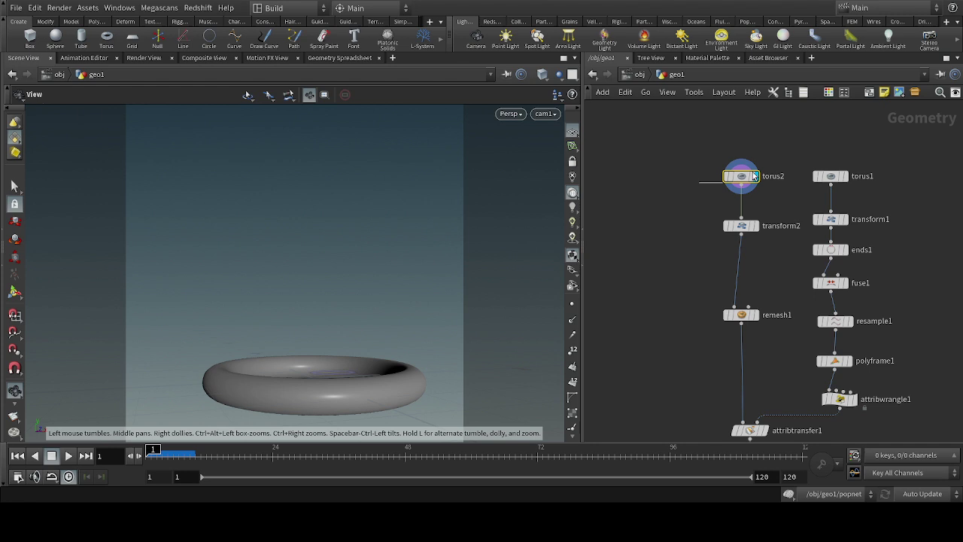
pyautogui.press('p')
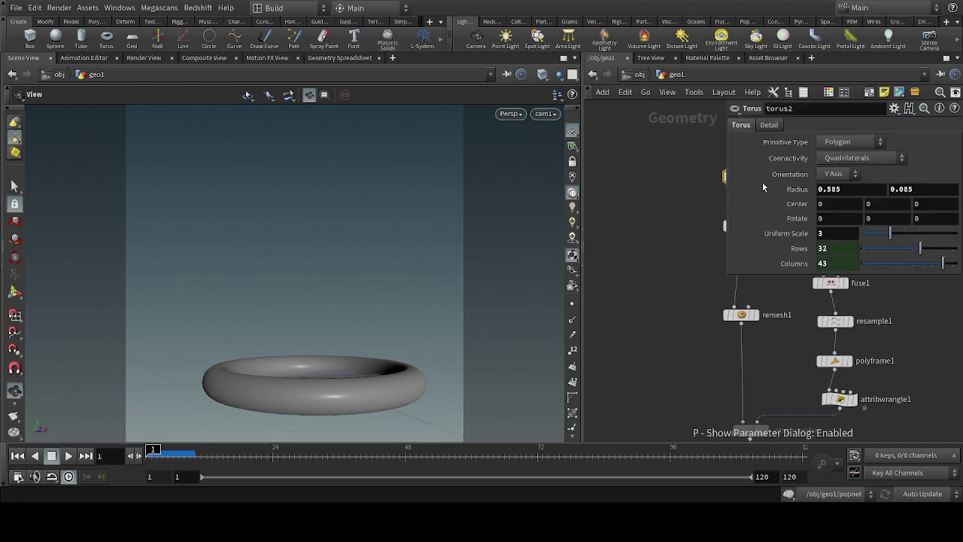
pyautogui.press('p')
# - Display the transform2 node's output and show the upright ring with wireframe over its shading
pyautogui.click(755, 228)
pyautogui.click(743, 225)
pyautogui.moveTo(371, 266); pyautogui.dragTo(375, 284)
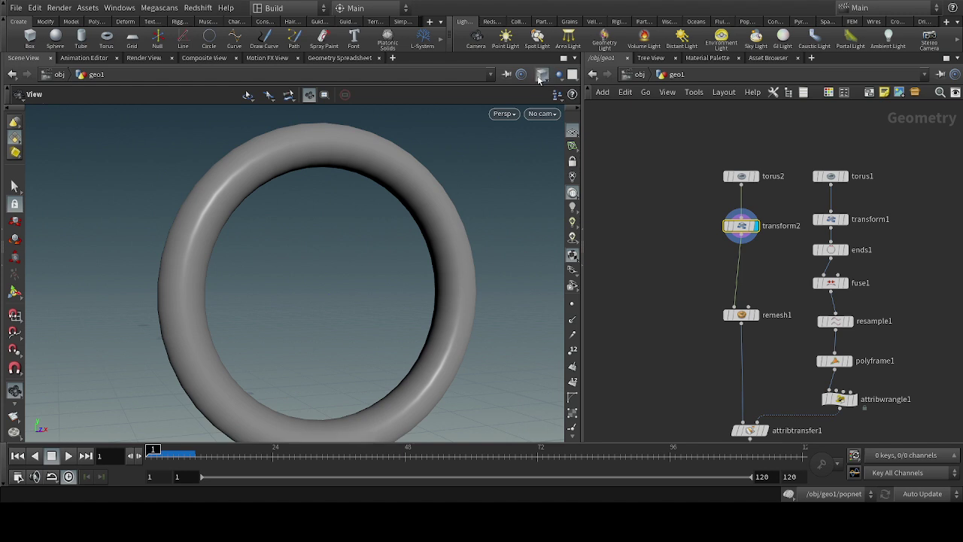
pyautogui.hotkey('shift', 'w')
pyautogui.scroll(-3, 379, 276)
pyautogui.moveTo(370, 269); pyautogui.dragTo(356, 231, button='middle')
pyautogui.moveTo(755, 270); pyautogui.dragTo(736, 235, button='middle')
# - Display the remesh1 node's output and inspect the mesh on the ring from several angles
pyautogui.click(737, 279)
pyautogui.click(724, 279)
pyautogui.moveTo(497, 270); pyautogui.dragTo(338, 262)
pyautogui.moveTo(296, 190); pyautogui.dragTo(220, 192)
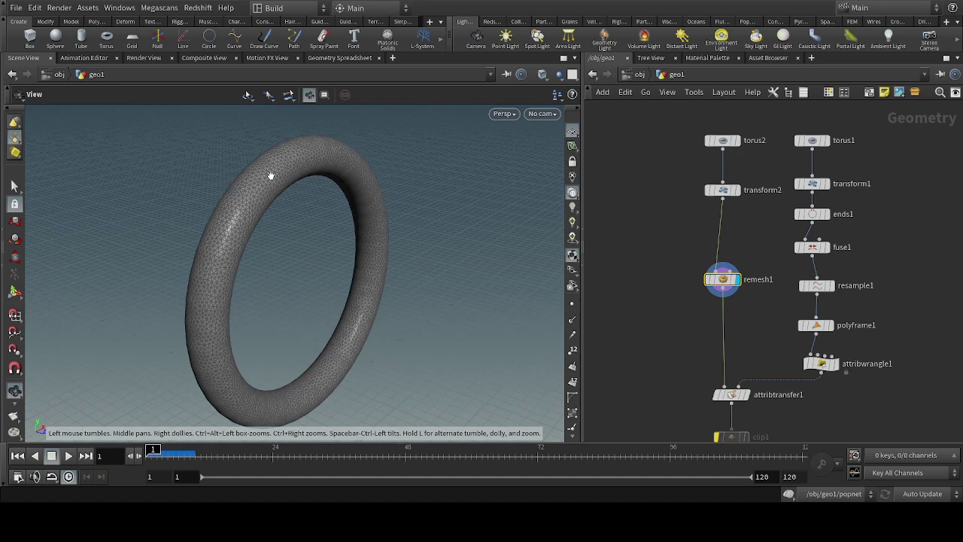
pyautogui.moveTo(262, 152); pyautogui.dragTo(270, 189)
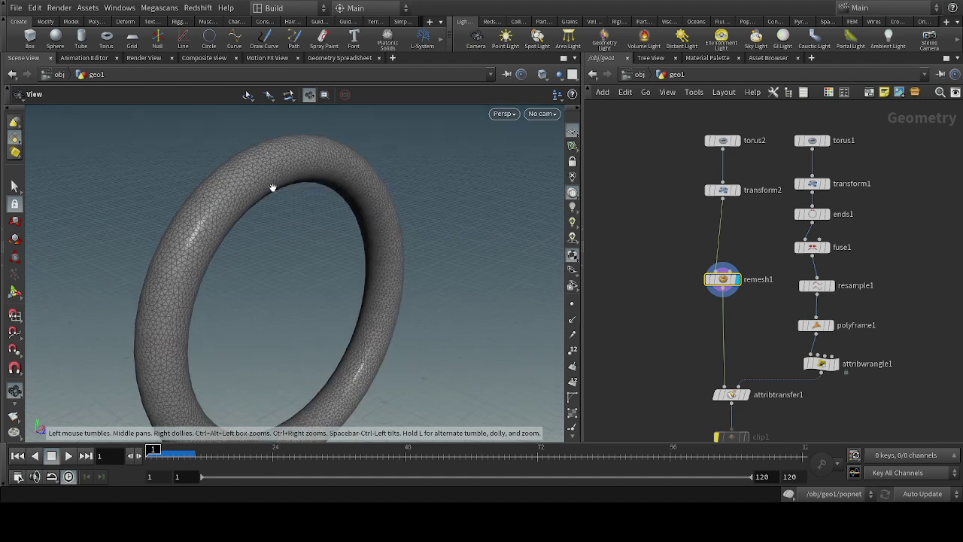
# - Display the transform1 node's output and select torus1 to examine the start of the second torus branch
pyautogui.moveTo(668, 126); pyautogui.dragTo(741, 197)
pyautogui.click(829, 188)
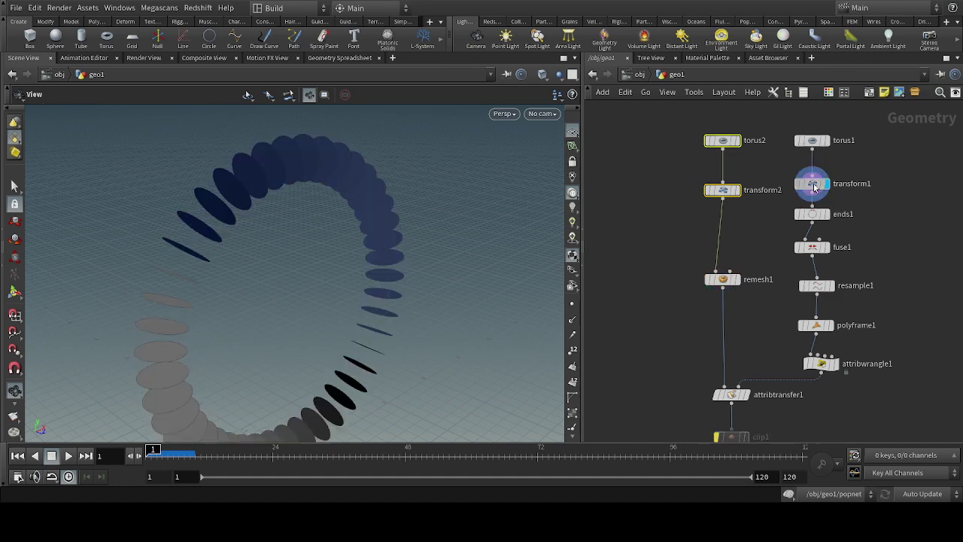
pyautogui.click(811, 142)
pyautogui.press('p')
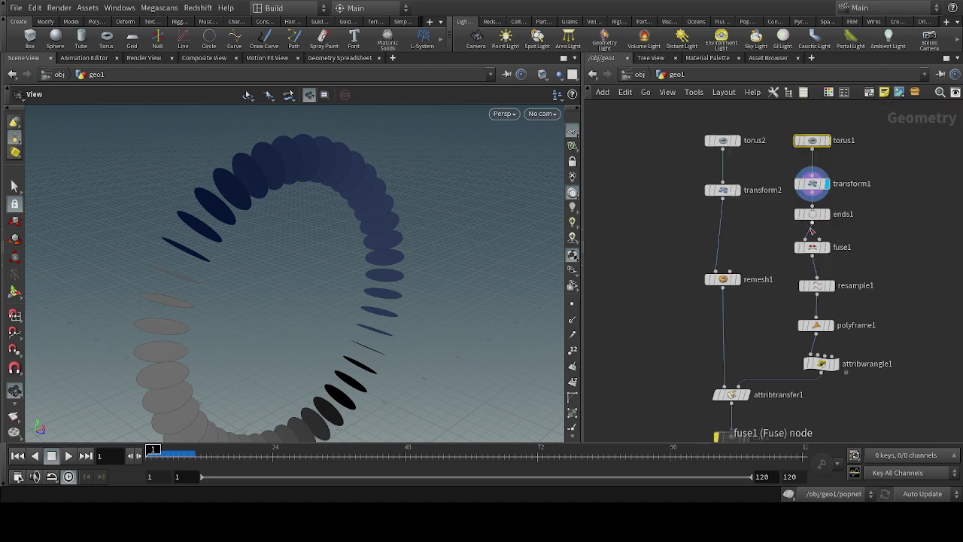
# - Display the ends1 node's output and examine its Close U and Close V settings and the resulting rings
pyautogui.moveTo(270, 218); pyautogui.dragTo(223, 216)
pyautogui.click(812, 214)
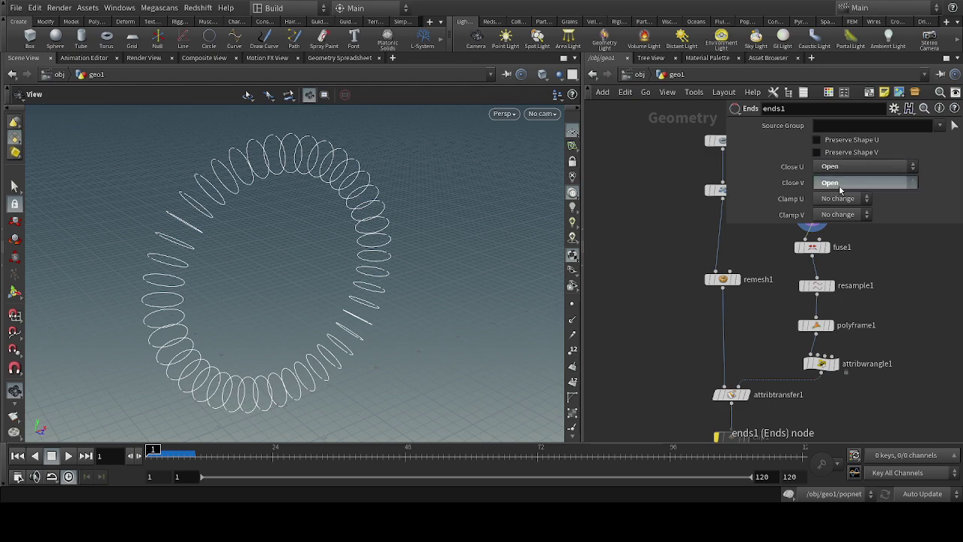
pyautogui.moveTo(337, 216); pyautogui.dragTo(246, 191)
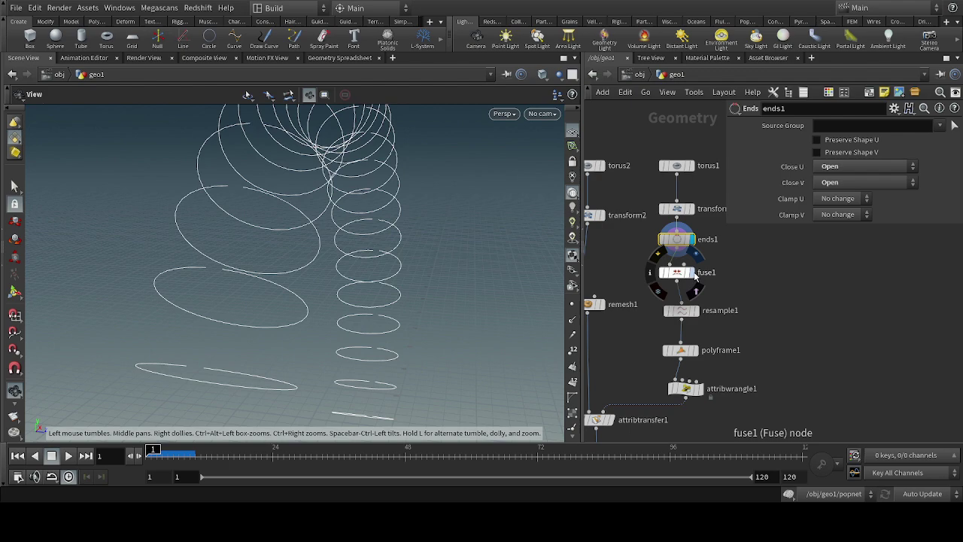
# - Display the fuse1 node's output and examine its snap settings and the fused rings
pyautogui.click(696, 274)
pyautogui.click(677, 273)
pyautogui.moveTo(266, 194); pyautogui.dragTo(275, 222)
pyautogui.scroll(-3, 275, 222)
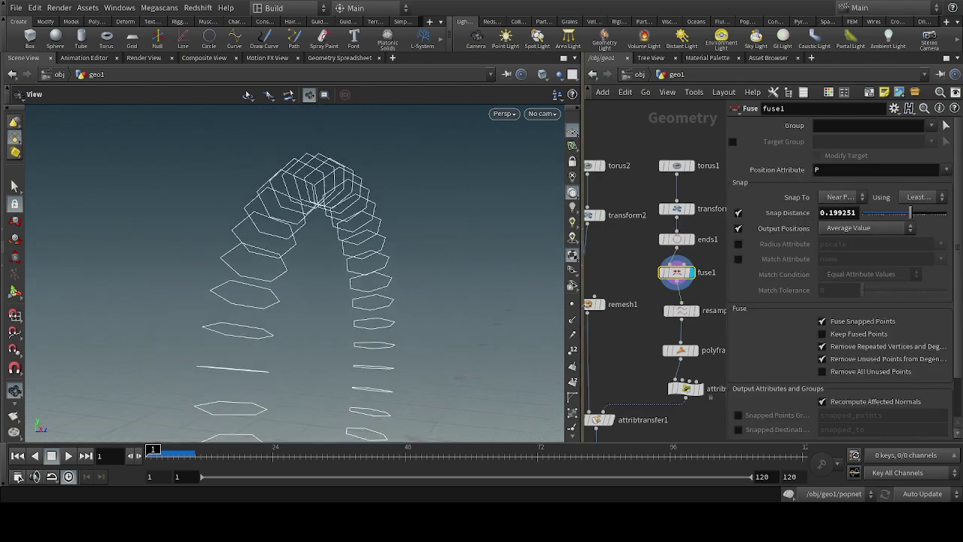
# - Display the resample1 node's output and examine its segment length and subdivision curve settings
pyautogui.click(696, 310)
pyautogui.click(680, 311)
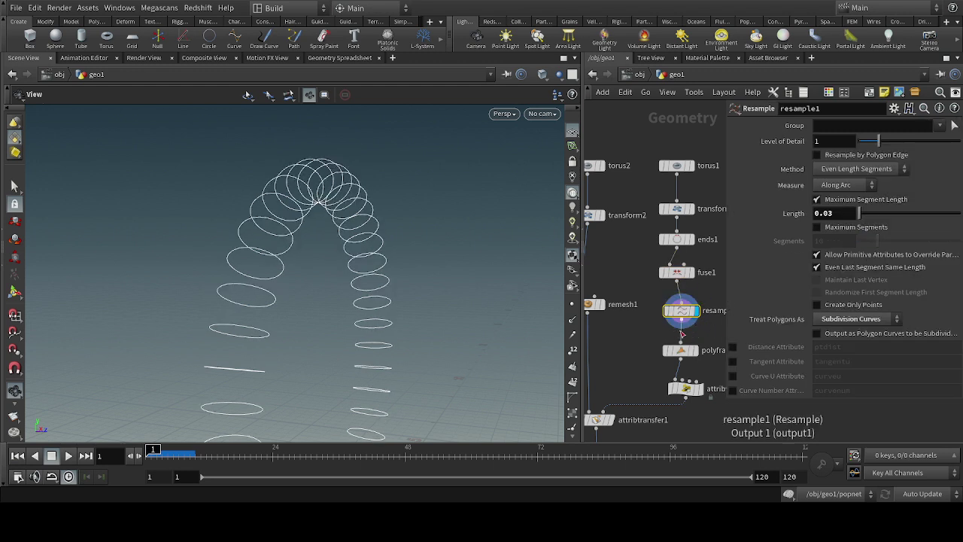
pyautogui.moveTo(680, 334); pyautogui.dragTo(650, 335, button='middle')
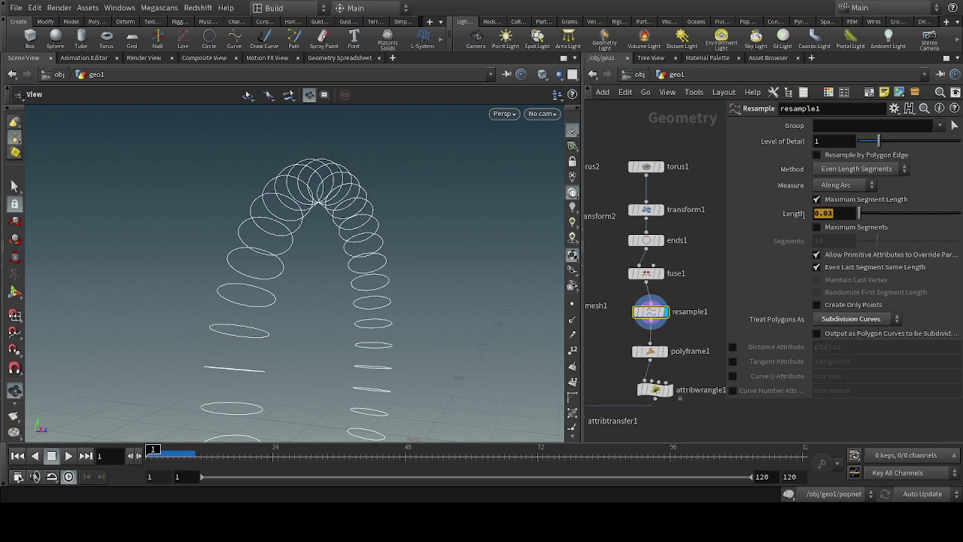
pyautogui.moveTo(283, 297); pyautogui.dragTo(257, 173)
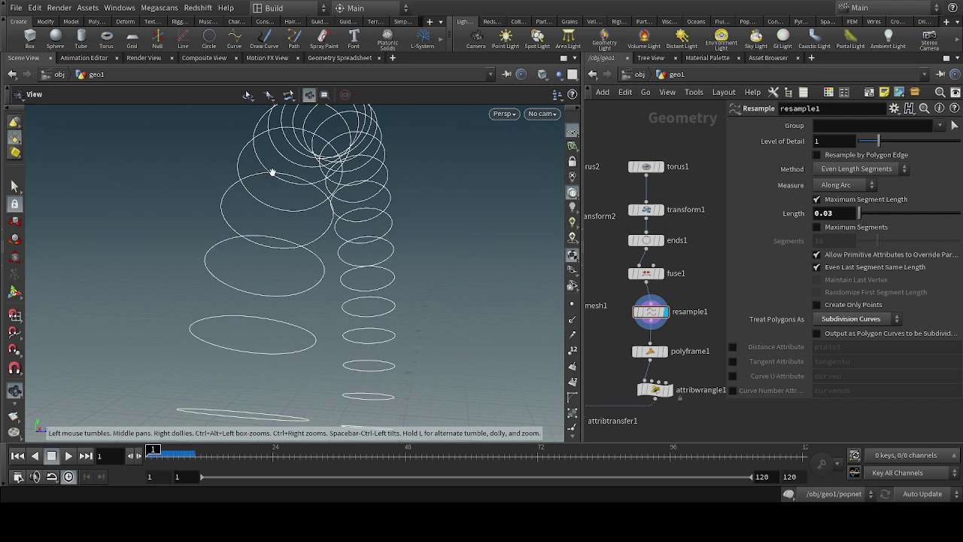
# - Display the polyframe1 node's output and examine its tangent name setting
pyautogui.click(664, 351)
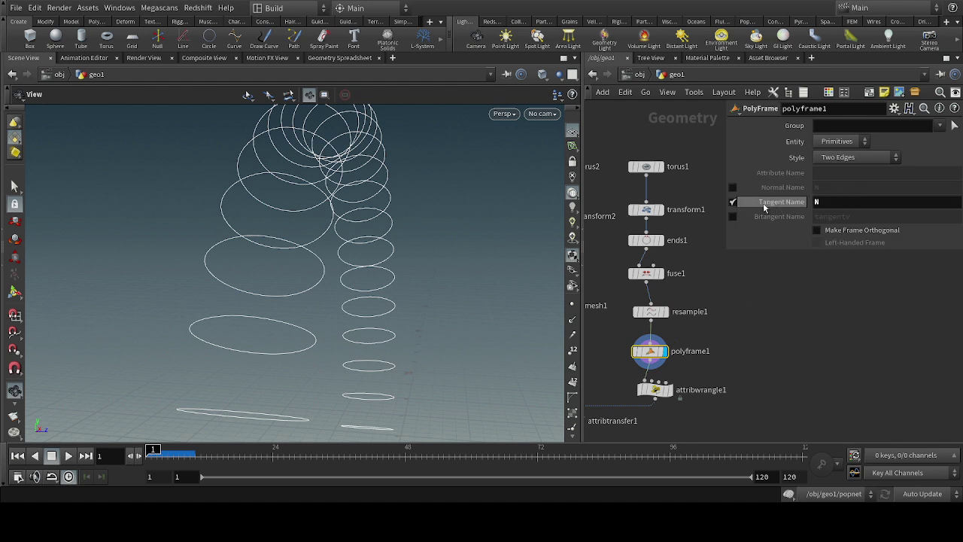
pyautogui.moveTo(798, 202); pyautogui.dragTo(791, 206)
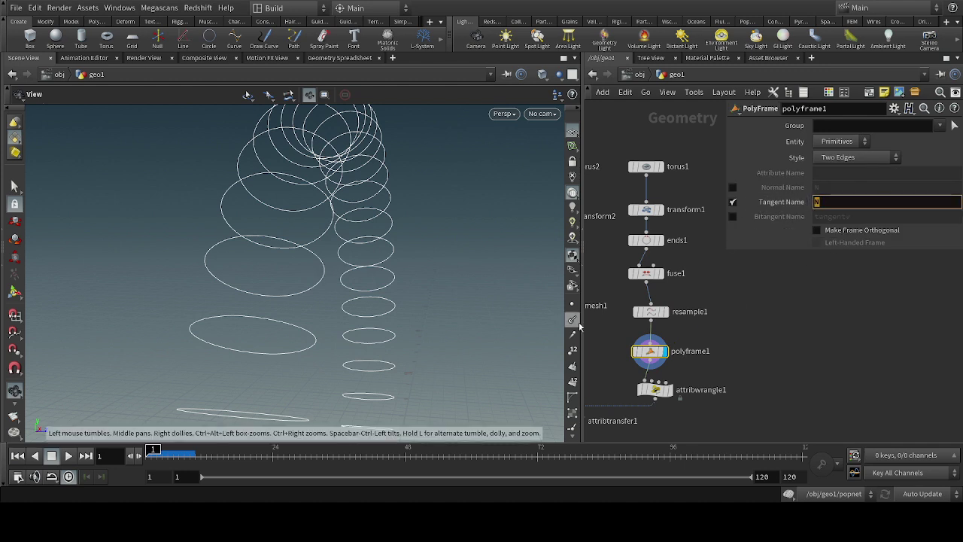
pyautogui.press('Return')
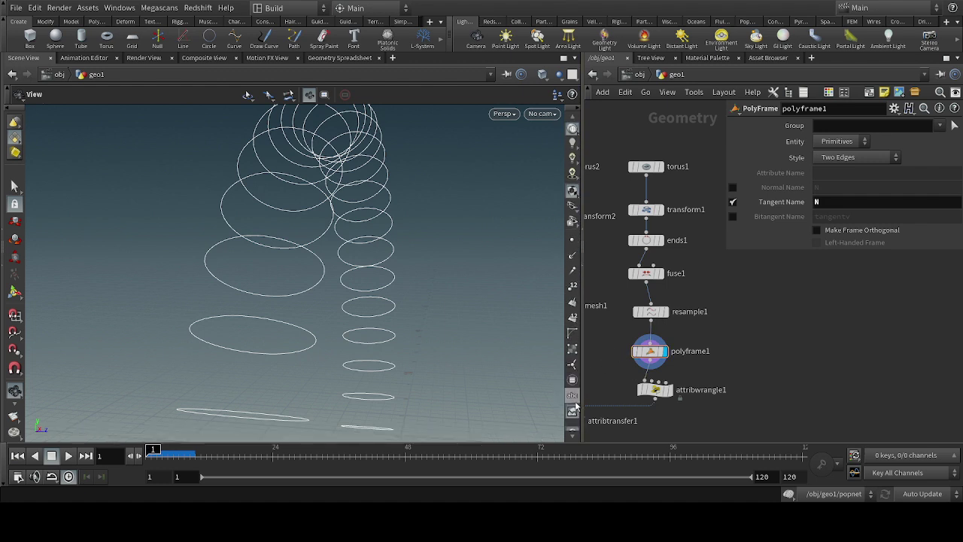
pyautogui.scroll(-2, 573, 399)
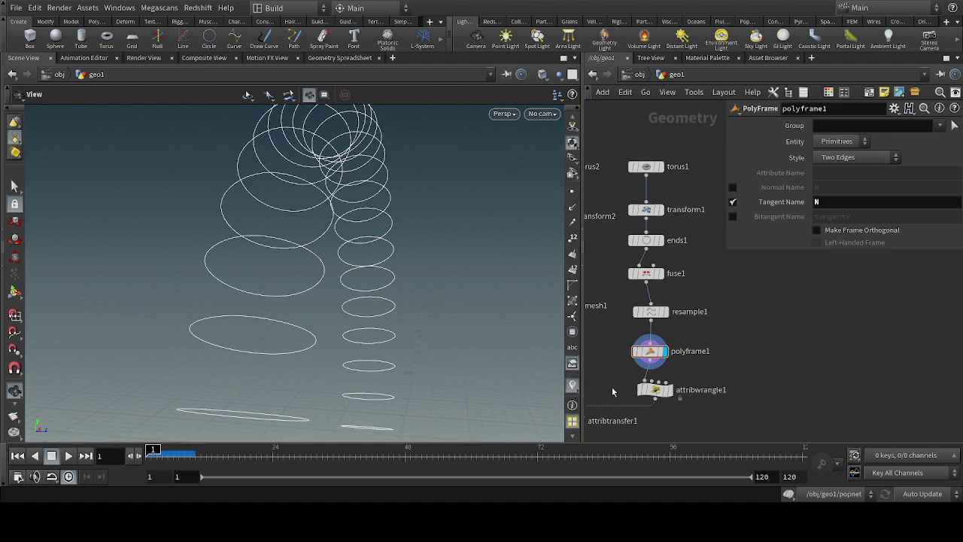
pyautogui.moveTo(649, 352)
# - Compare the attribwrangle1 output with the polyframe1 output and inspect the direction vectors along the rings
pyautogui.click(668, 389)
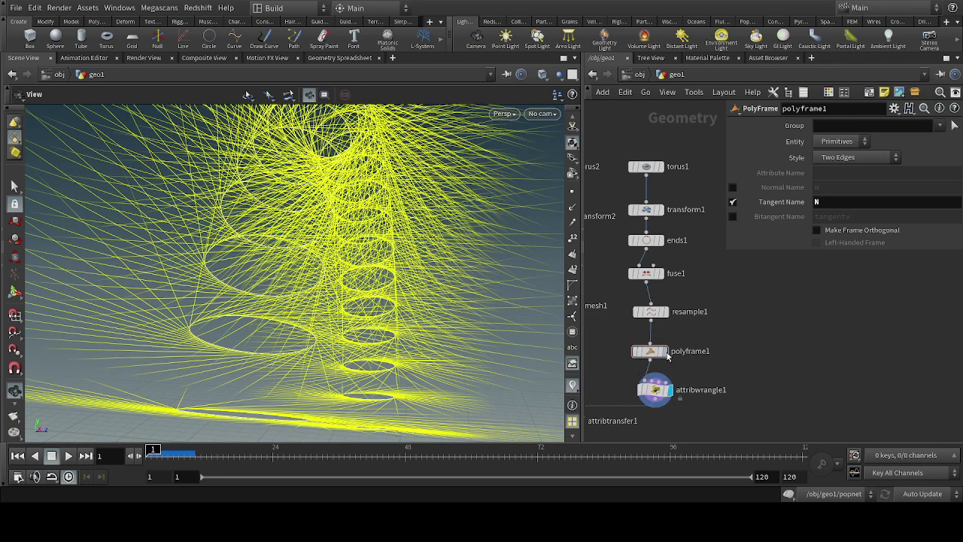
pyautogui.click(666, 351)
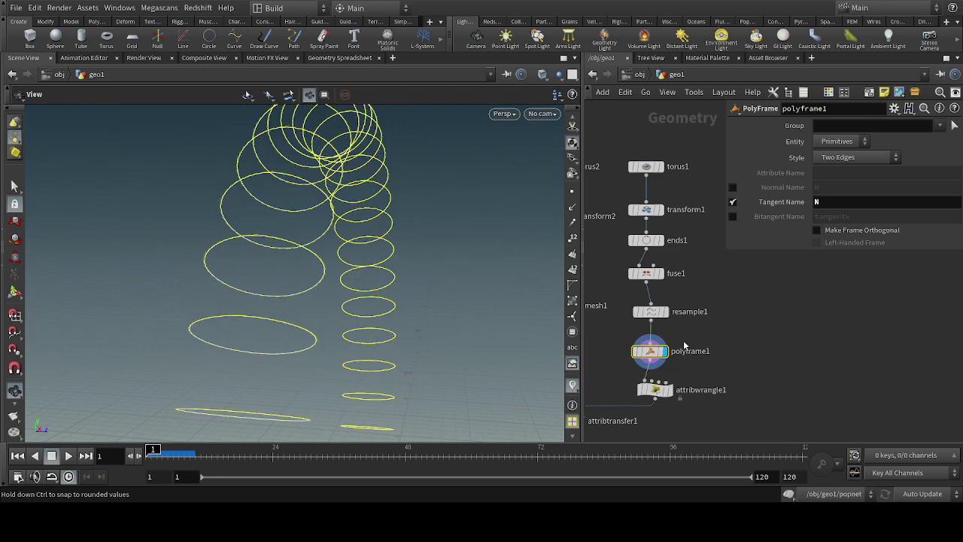
pyautogui.moveTo(270, 234); pyautogui.dragTo(231, 257)
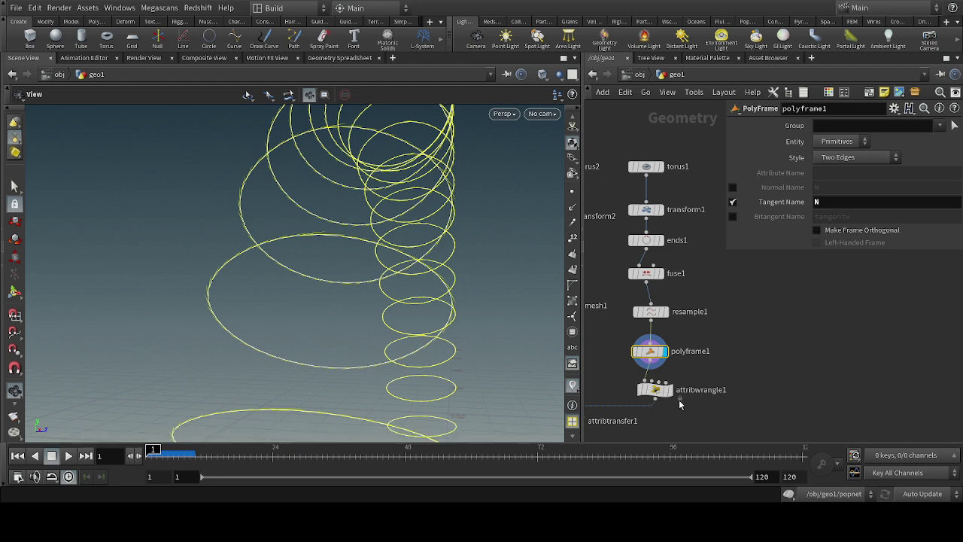
# - Examine the attribwrangle1 VEX expression that assigns the normals to velocity and its vectors on the rings
pyautogui.click(655, 391)
pyautogui.scroll(-3, 654, 391)
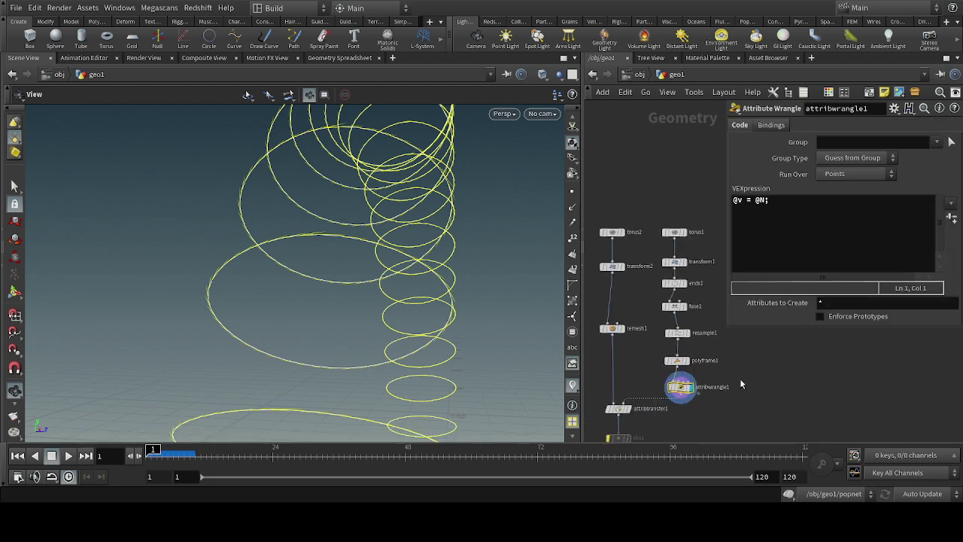
pyautogui.click(768, 202)
pyautogui.moveTo(369, 304); pyautogui.dragTo(338, 309)
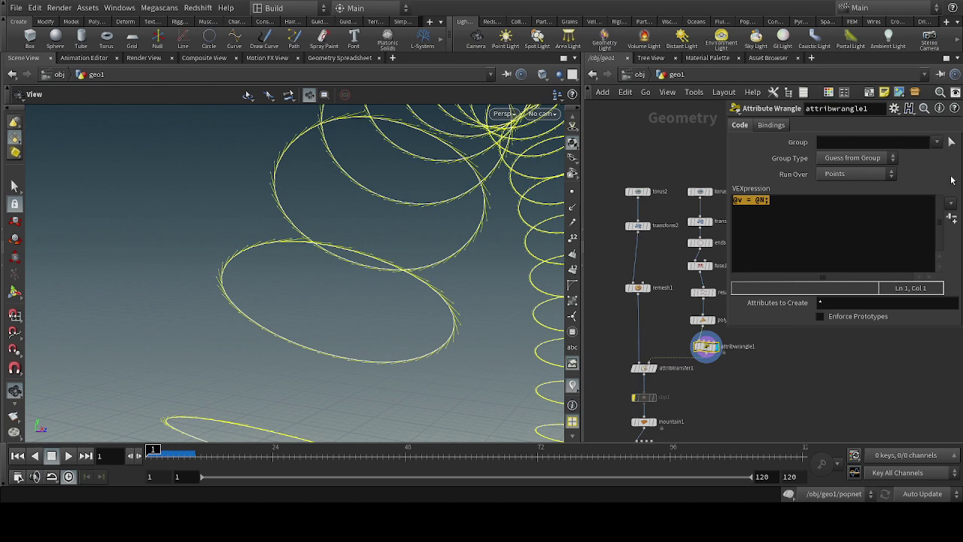
# - Display the attribtransfer1 node's output and examine the point attribute v transferred onto the remeshed ring
pyautogui.moveTo(337, 262); pyautogui.dragTo(296, 223)
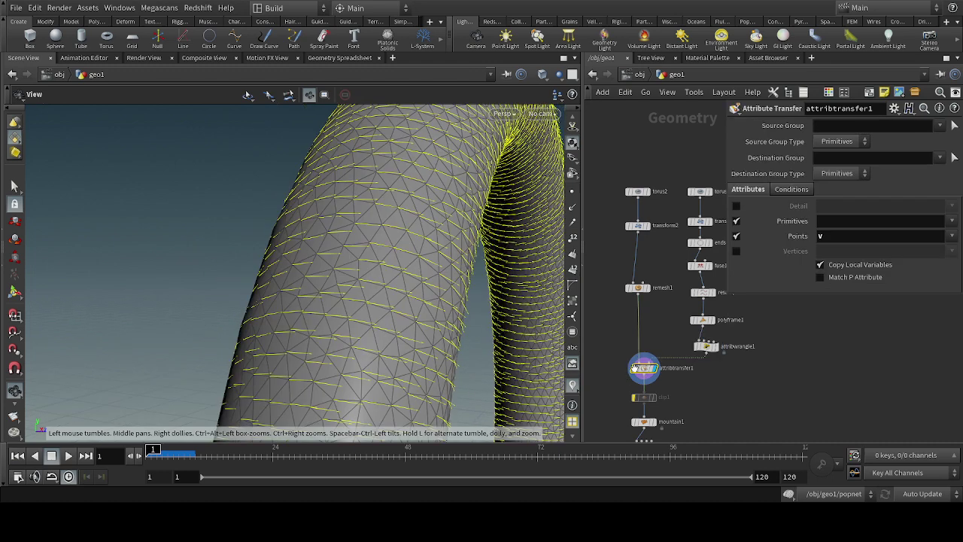
pyautogui.scroll(-1, 678, 379)
pyautogui.scroll(2, 643, 379)
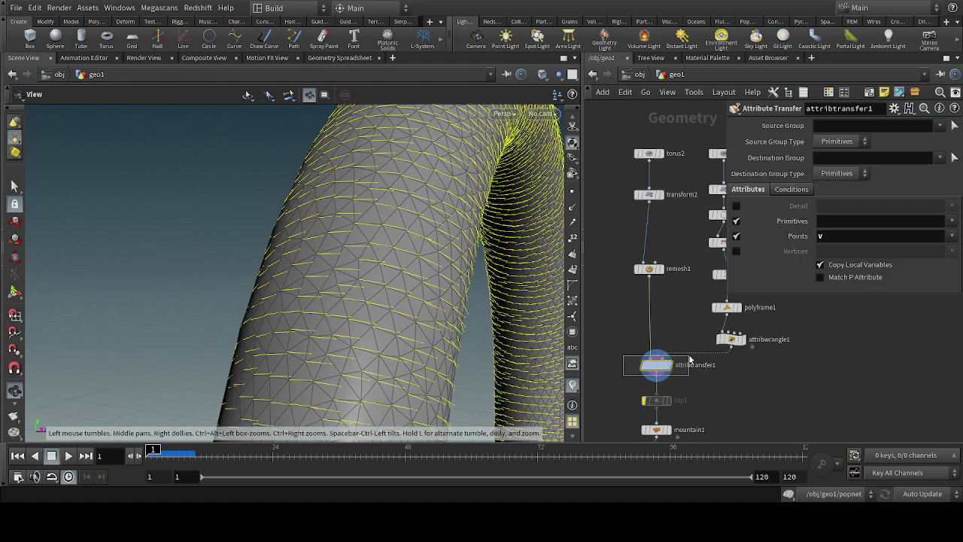
# - Check the remesh1 settings against the attribtransfer1 settings and inspect the velocity vectors around the whole ring
pyautogui.moveTo(598, 307); pyautogui.dragTo(685, 259)
pyautogui.moveTo(389, 276); pyautogui.dragTo(385, 278)
pyautogui.scroll(-5, 385, 279)
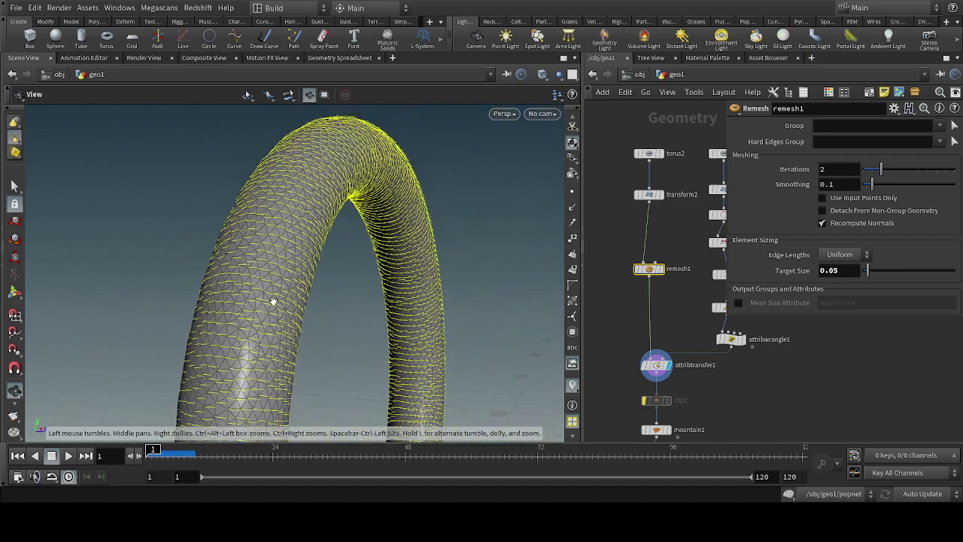
pyautogui.moveTo(306, 303); pyautogui.dragTo(264, 255)
pyautogui.click(653, 365)
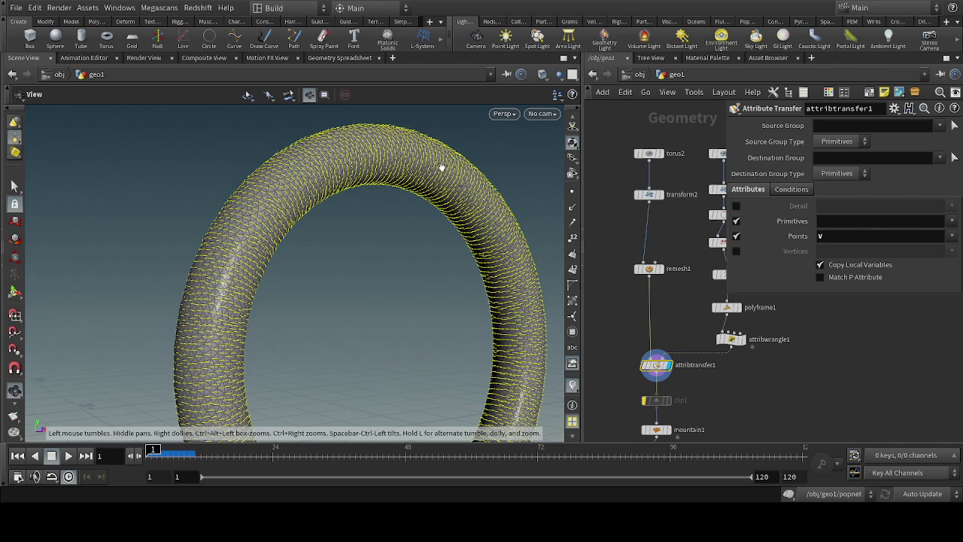
pyautogui.moveTo(539, 254); pyautogui.dragTo(472, 310)
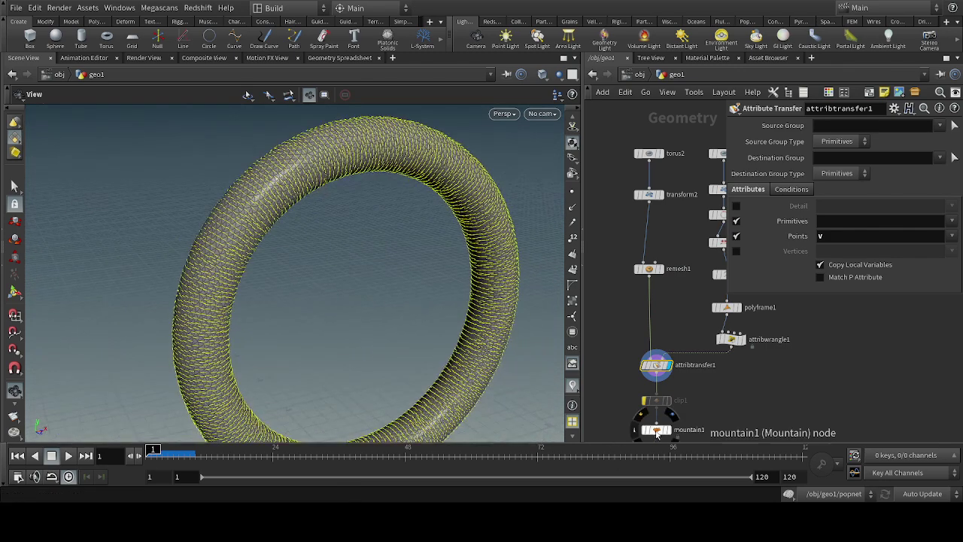
# - Display the mountain1 node's output at frame 1 and examine its noise parameters
pyautogui.click(668, 433)
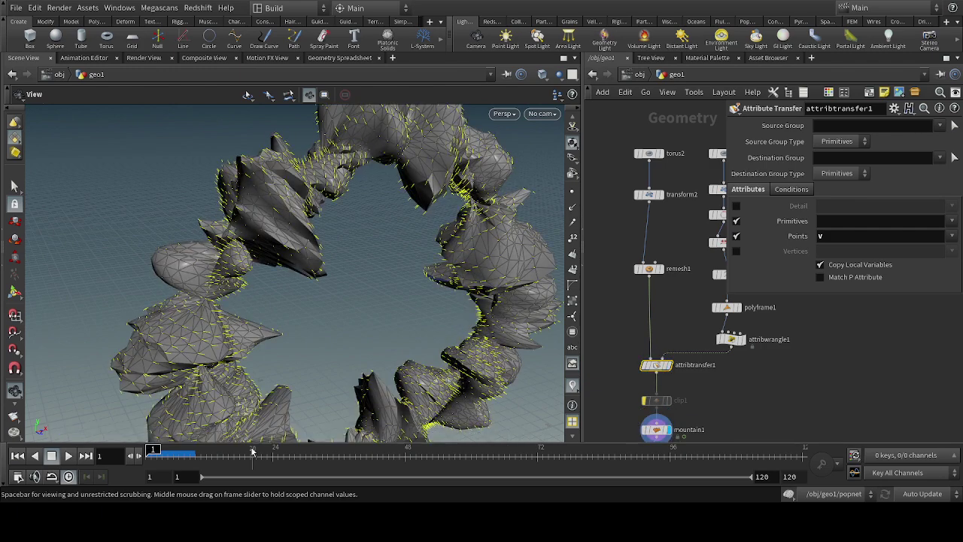
pyautogui.moveTo(387, 251); pyautogui.dragTo(298, 336)
pyautogui.moveTo(157, 454)
pyautogui.mouseDown()
pyautogui.moveTo(236, 456)
pyautogui.moveTo(153, 455)
pyautogui.mouseUp()
pyautogui.click(655, 430)
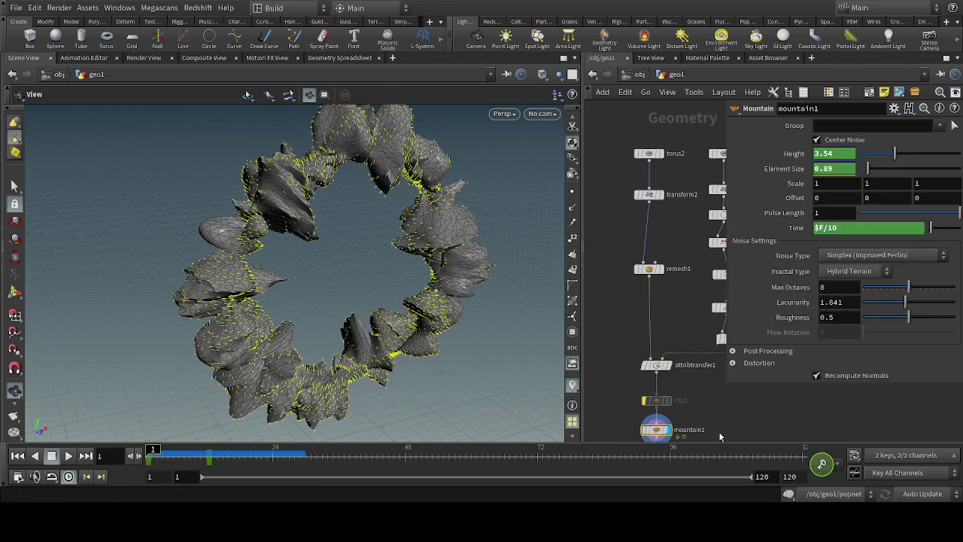
# - Scrub the timeline to examine how the mountain1 height and element size animate, stopping at frame 14
pyautogui.press('h')
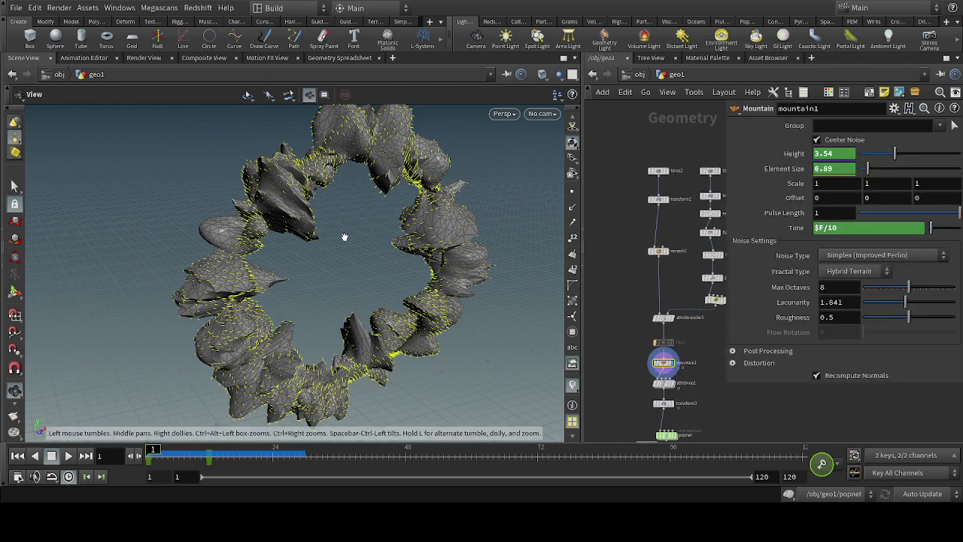
pyautogui.scroll(-10, 344, 237)
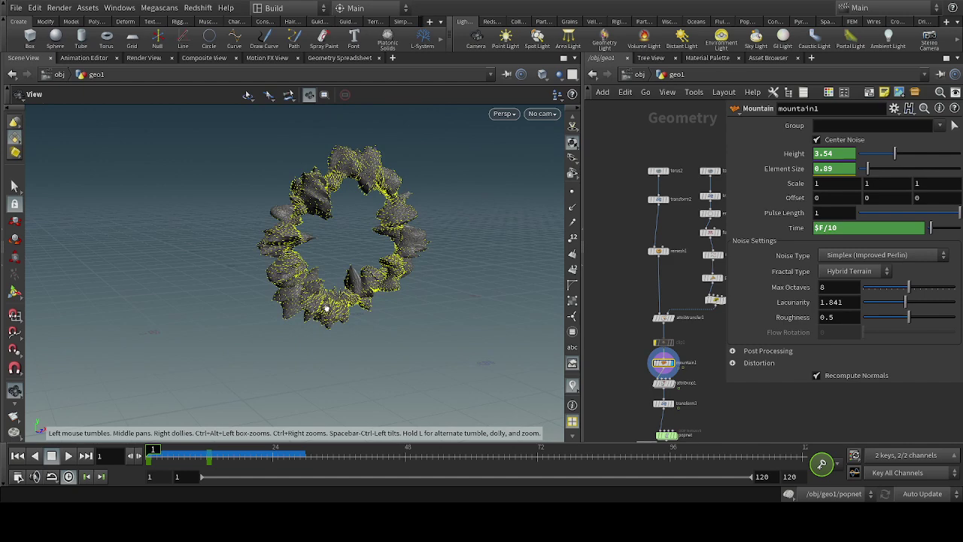
pyautogui.moveTo(152, 456); pyautogui.dragTo(261, 453)
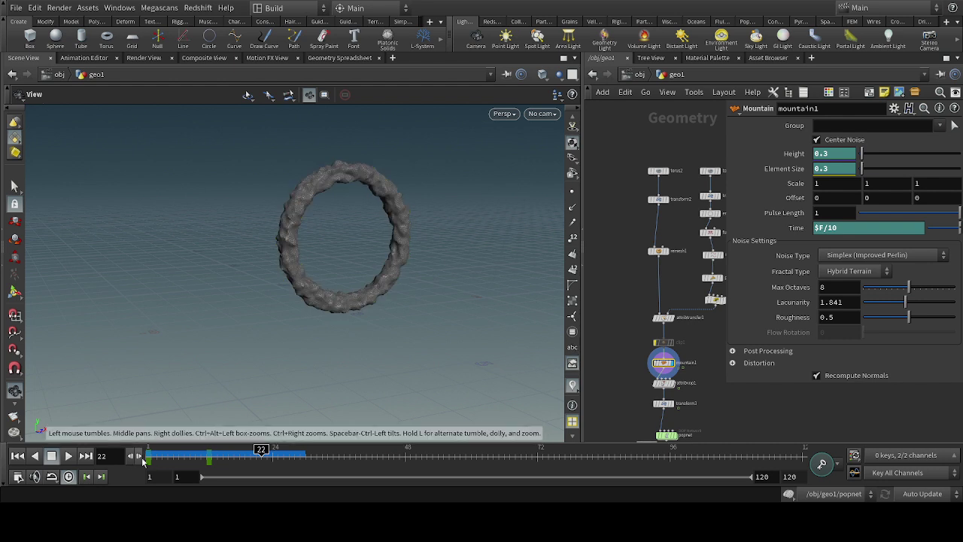
pyautogui.moveTo(164, 454); pyautogui.dragTo(217, 464)
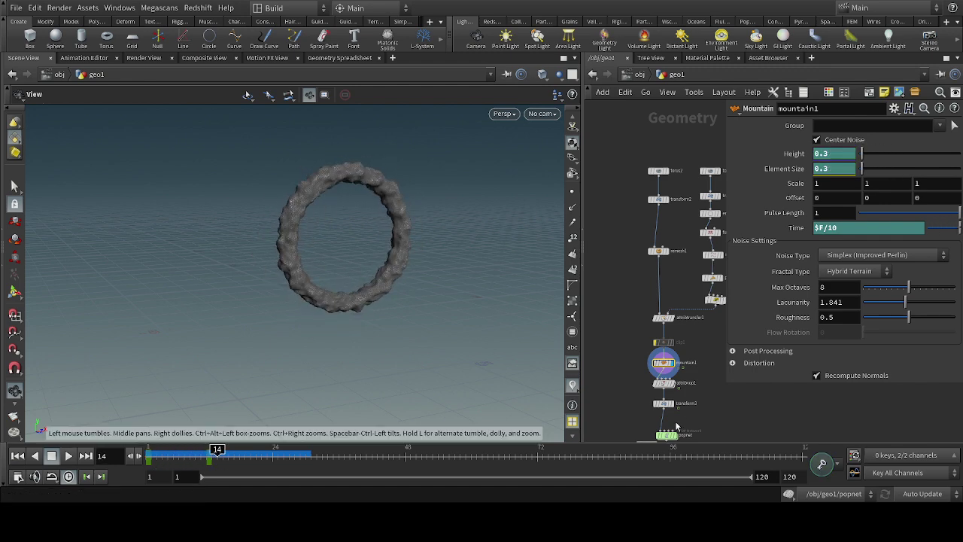
# - Display the attribvop1 node's output, enter its VEX network and show the settings of the aanoise1 node
pyautogui.click(678, 385)
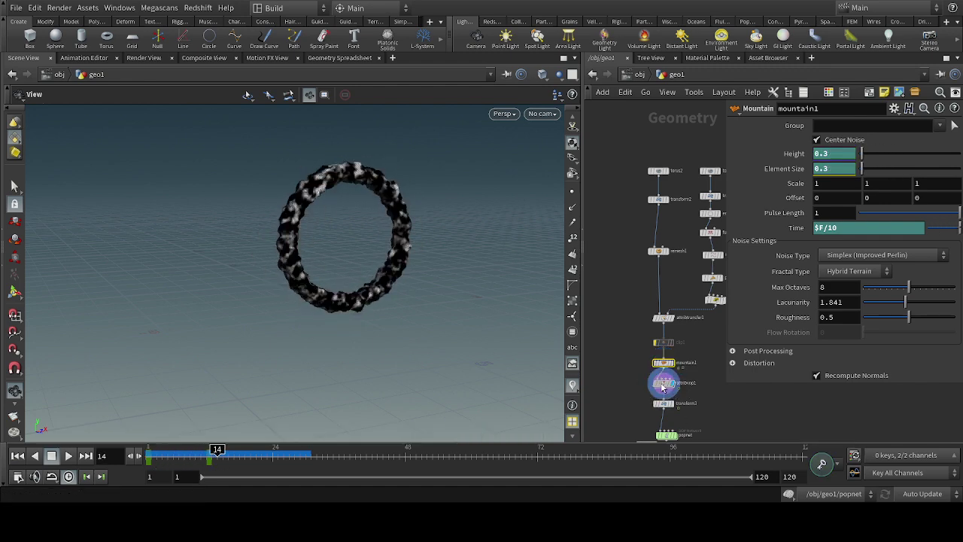
pyautogui.click(665, 384)
pyautogui.doubleClick(664, 385)
pyautogui.click(741, 297)
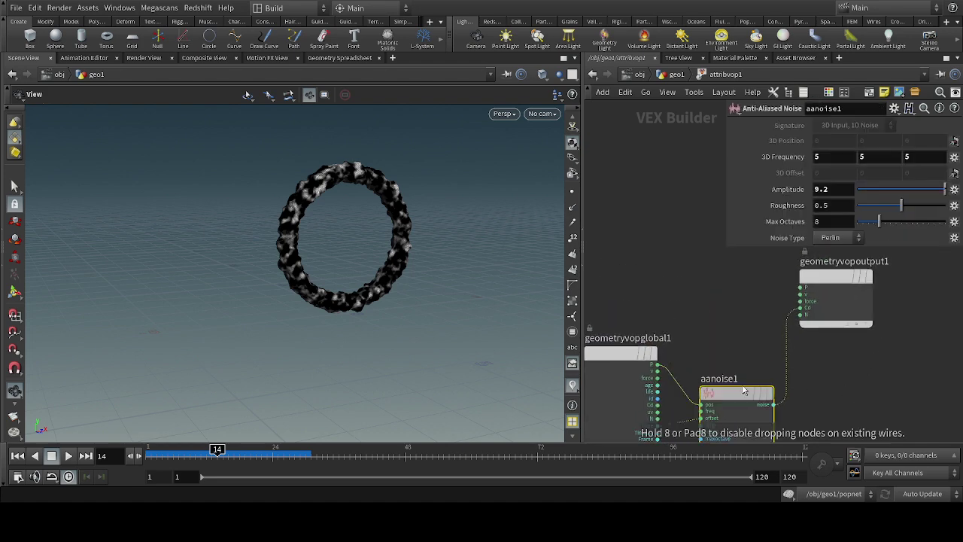
# - Examine how the aanoise1 node is wired in the VEX network and inspect its noise pattern on the ring
pyautogui.scroll(-3, 685, 348)
pyautogui.moveTo(684, 349); pyautogui.dragTo(681, 340, button='middle')
pyautogui.scroll(1, 682, 342)
pyautogui.moveTo(723, 380); pyautogui.dragTo(722, 390)
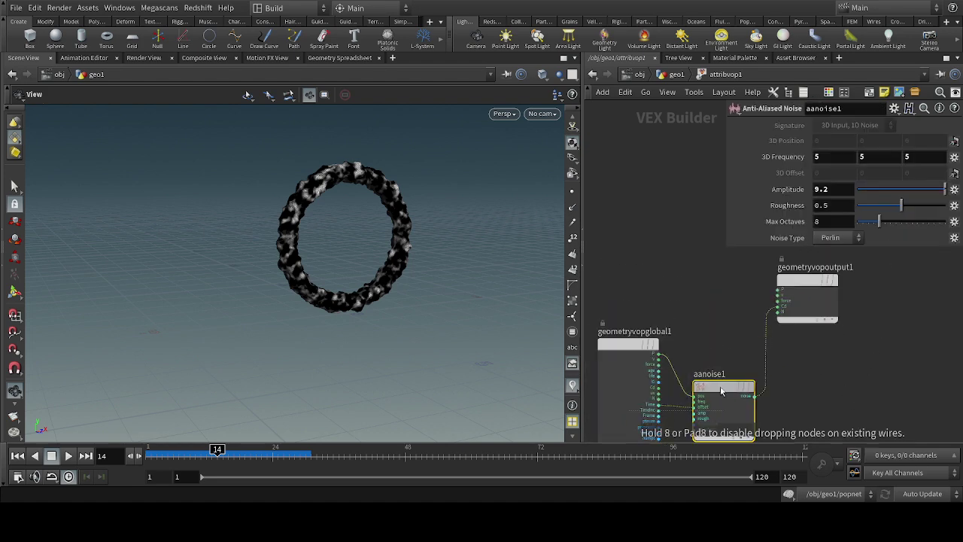
pyautogui.scroll(5, 311, 182)
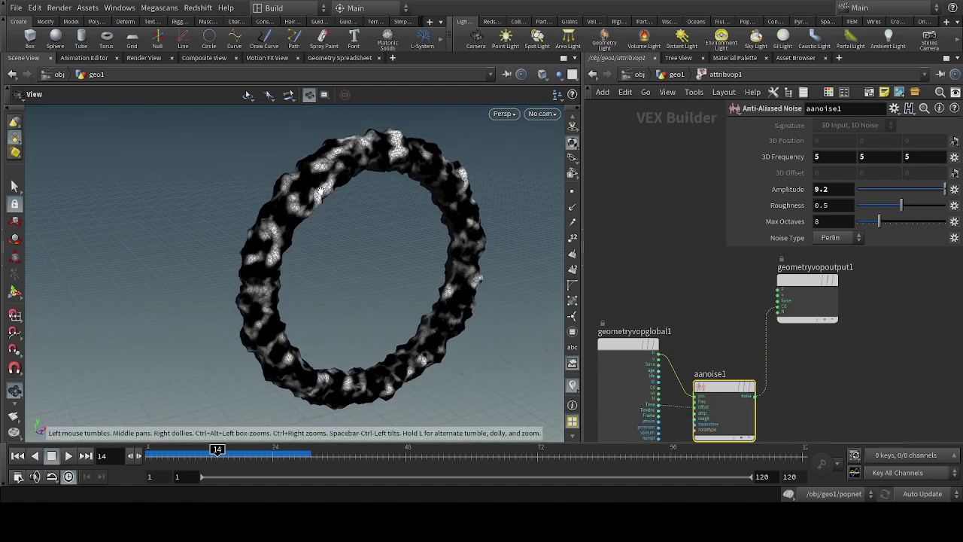
# - Return to the geo1 network, display transform3's output and scrub from frame 1 to 23 to examine its rotation and scale animation
pyautogui.click(593, 75)
pyautogui.moveTo(708, 365); pyautogui.dragTo(705, 298, button='middle')
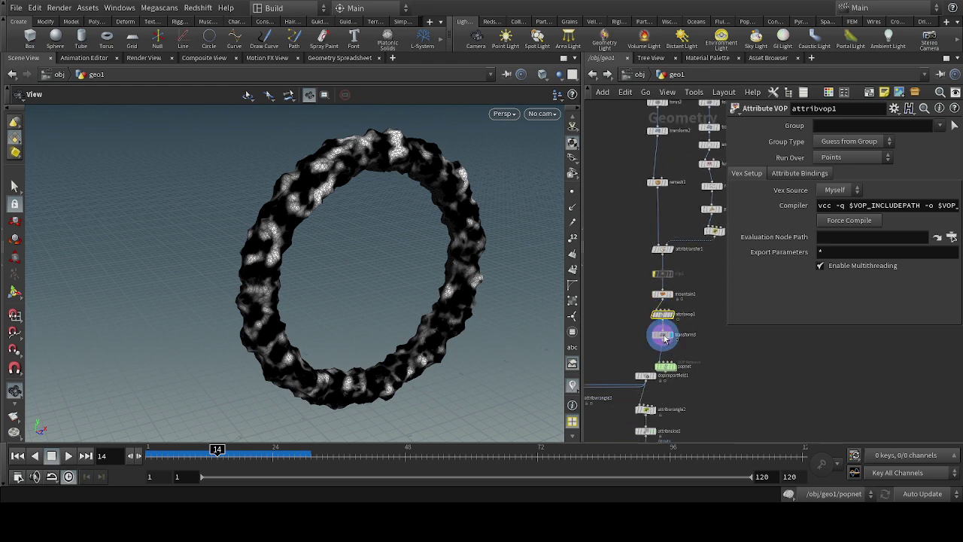
pyautogui.click(664, 335)
pyautogui.click(147, 459)
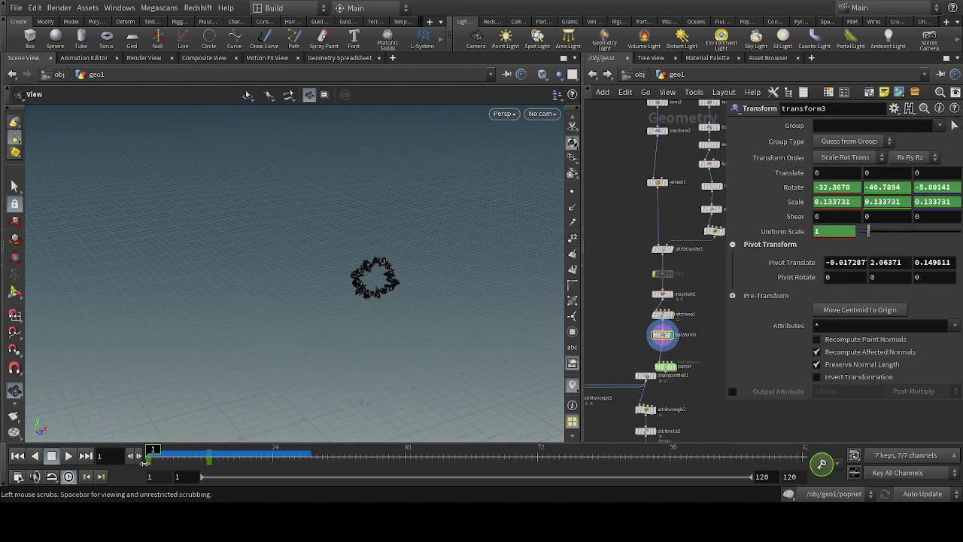
pyautogui.moveTo(143, 462)
pyautogui.mouseDown()
pyautogui.moveTo(215, 459)
pyautogui.moveTo(147, 470)
pyautogui.mouseUp()
pyautogui.moveTo(194, 394); pyautogui.dragTo(301, 326)
pyautogui.moveTo(150, 456); pyautogui.dragTo(268, 457)
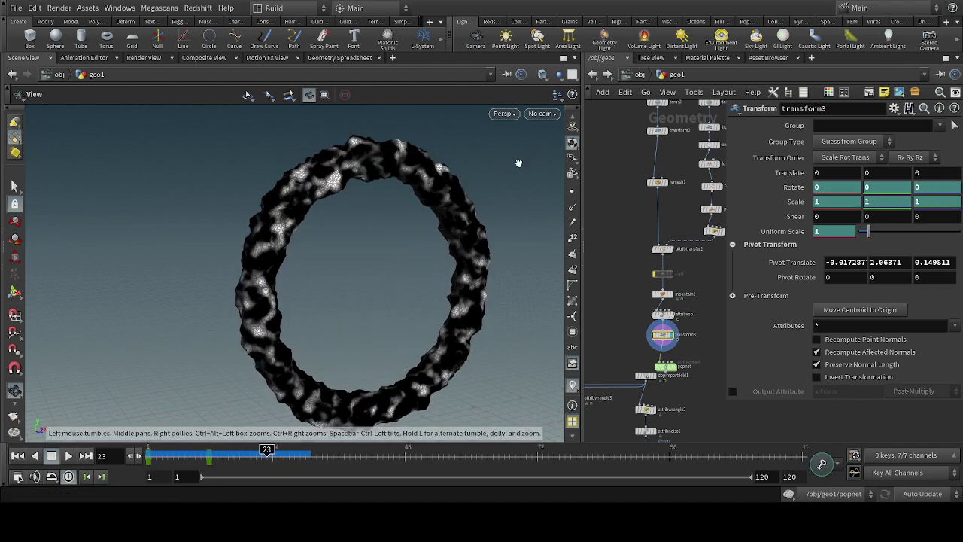
# - Display the popnet node's output and move the node up beneath transform3
pyautogui.click(669, 325)
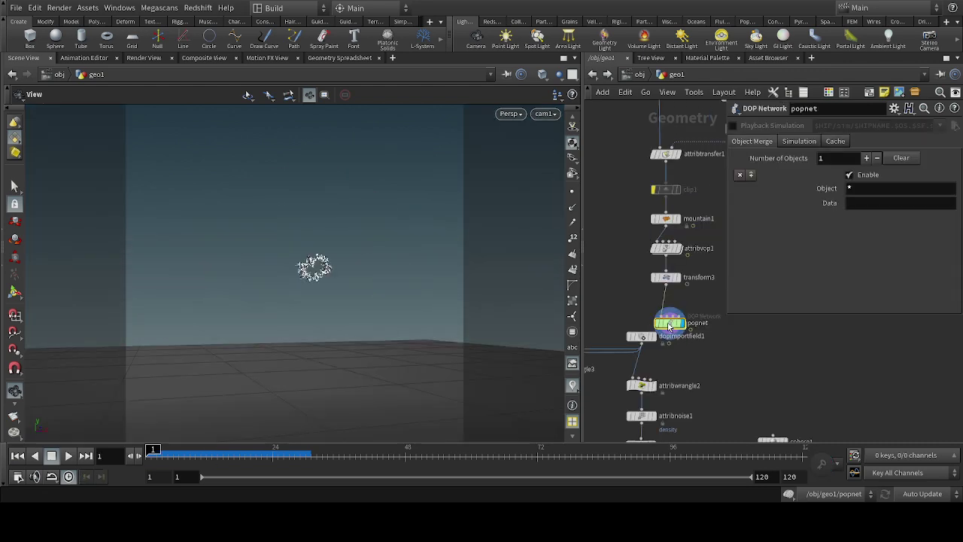
pyautogui.moveTo(680, 337)
pyautogui.moveTo(674, 329); pyautogui.dragTo(664, 315)
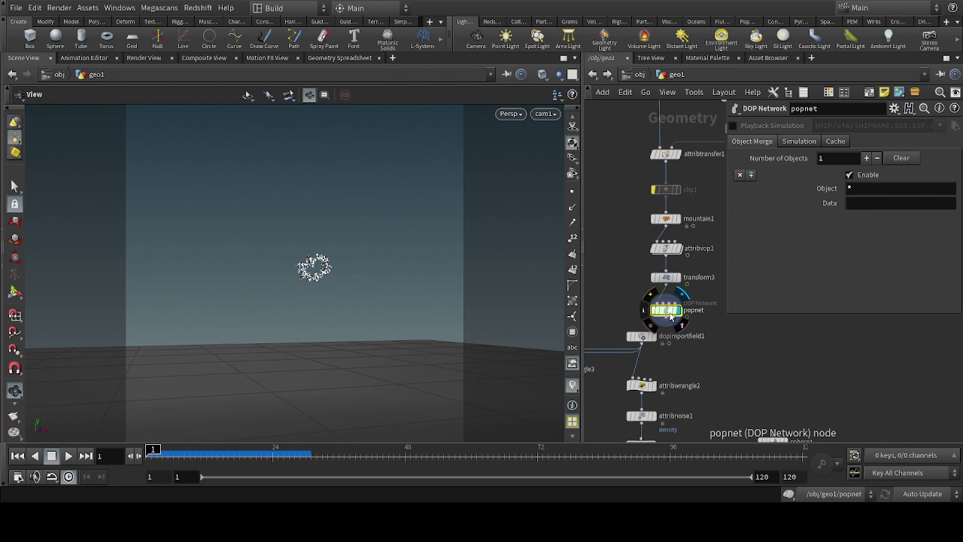
# - Enter the popnet network and show the Source settings of source_first_input, including its emission attribute
pyautogui.doubleClick(665, 311)
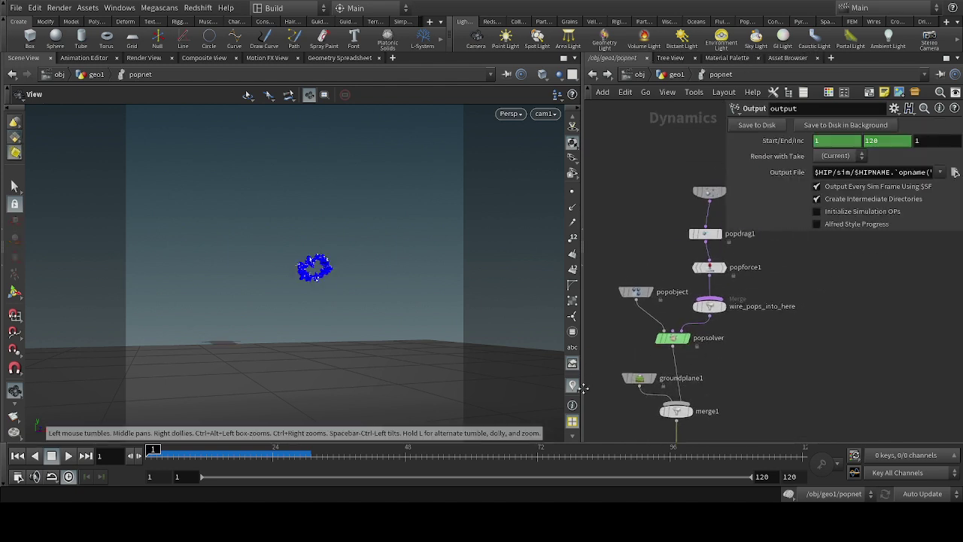
pyautogui.moveTo(643, 232); pyautogui.dragTo(729, 204)
pyautogui.click(742, 140)
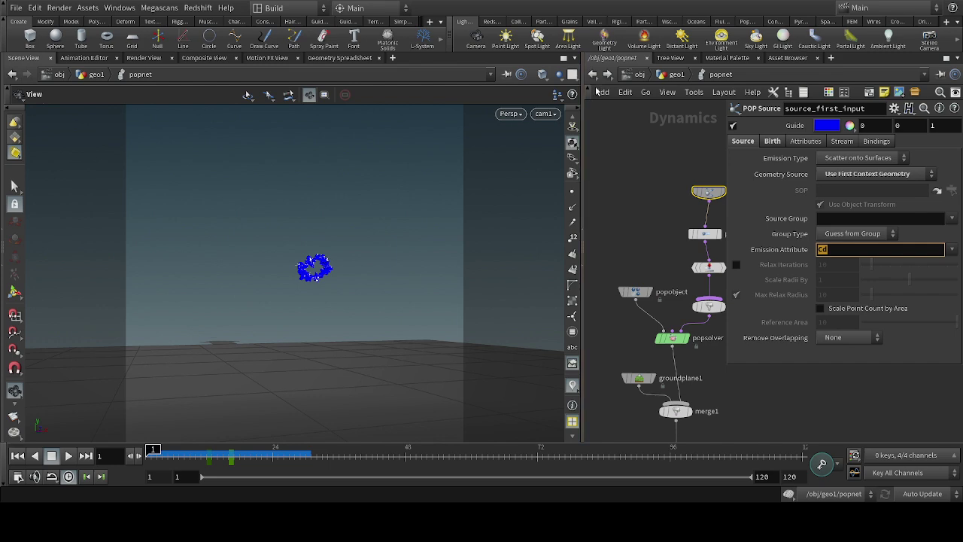
# - Return to the geo1 network, display attribvop1's output and inspect the black and white noise colours on the ring up close
pyautogui.press('u')
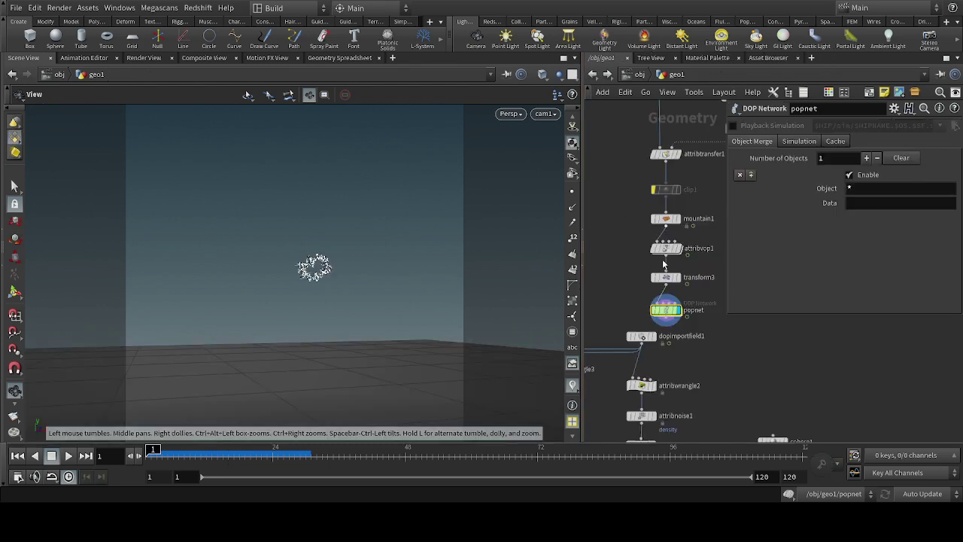
pyautogui.click(678, 248)
pyautogui.click(665, 248)
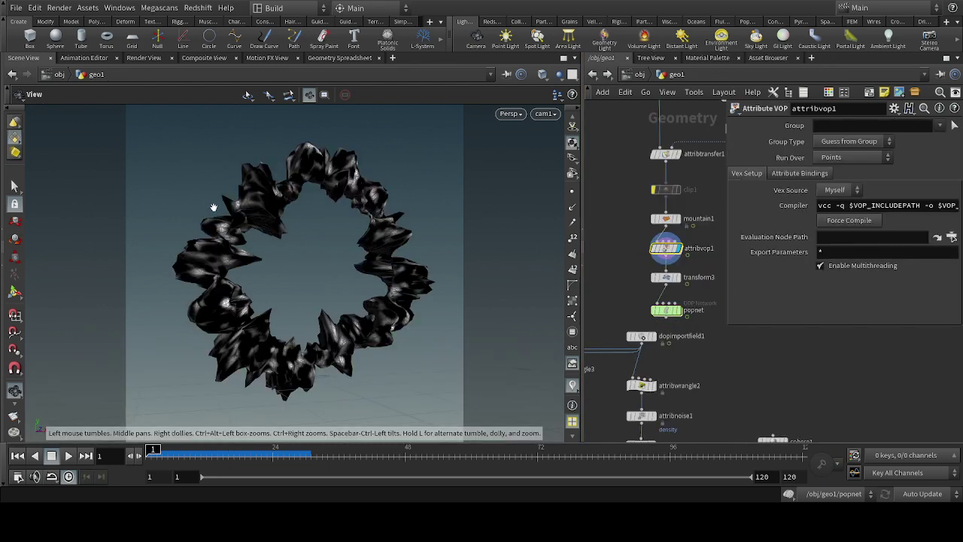
pyautogui.scroll(5, 259, 215)
pyautogui.moveTo(260, 215); pyautogui.dragTo(290, 230)
pyautogui.scroll(-3, 288, 229)
pyautogui.moveTo(254, 167); pyautogui.dragTo(279, 183)
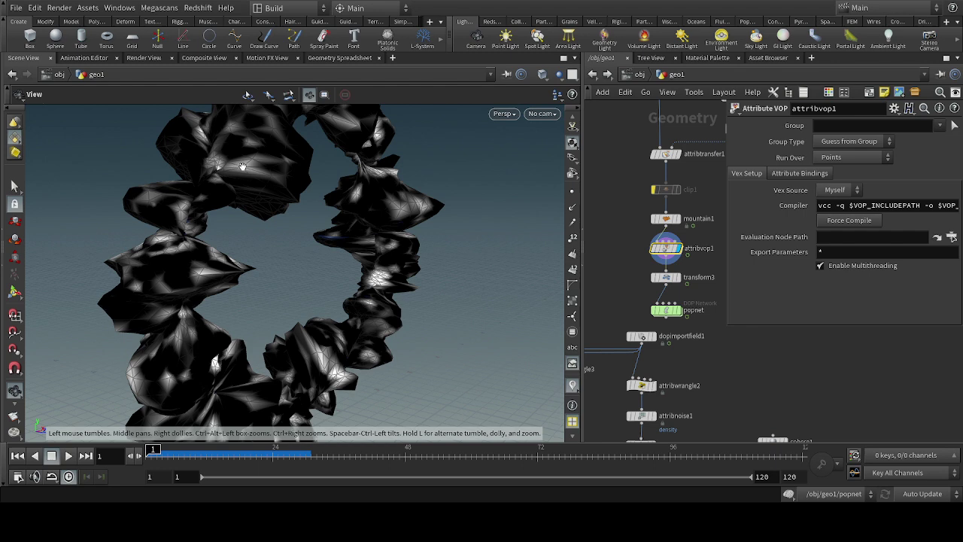
pyautogui.moveTo(242, 167); pyautogui.dragTo(269, 173)
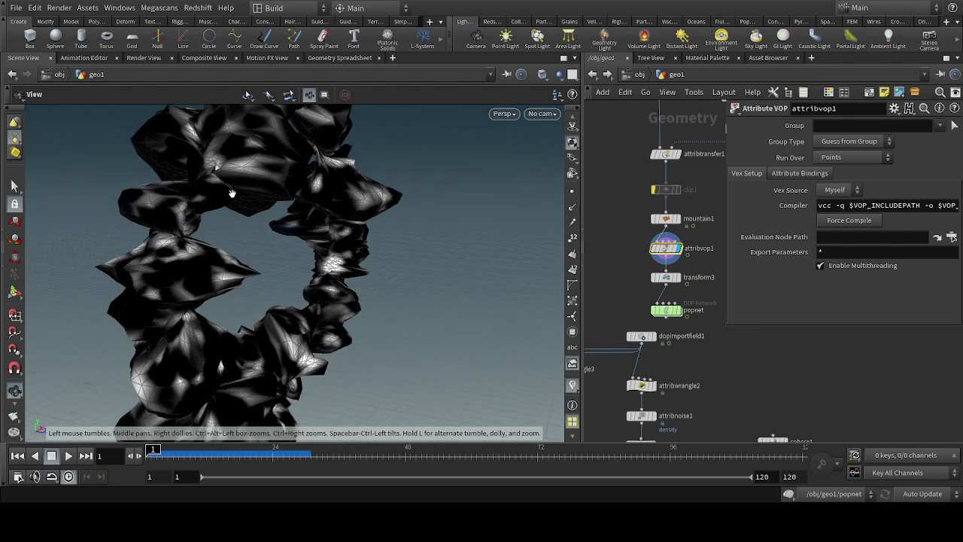
pyautogui.moveTo(256, 196); pyautogui.dragTo(218, 188)
# - Enter the popnet network again and examine source_first_input's emission attribute, constant activation and constant birth rate
pyautogui.doubleClick(662, 309)
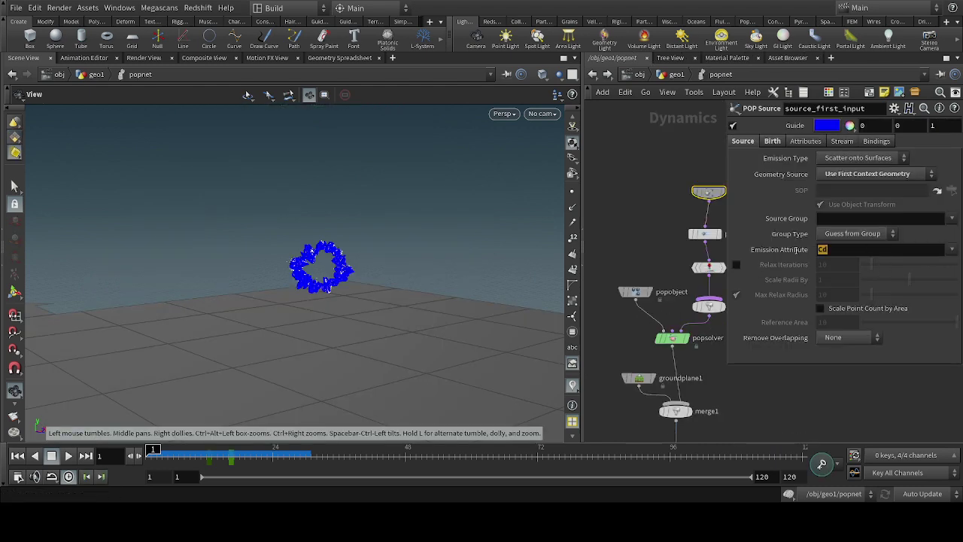
pyautogui.moveTo(655, 234); pyautogui.dragTo(639, 230, button='middle')
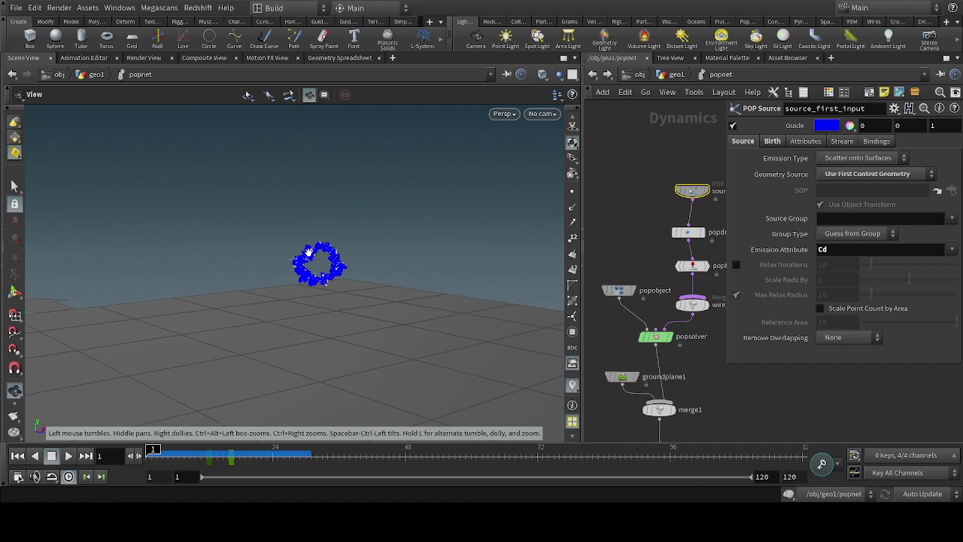
pyautogui.moveTo(308, 248); pyautogui.dragTo(274, 204, button='middle')
pyautogui.moveTo(630, 229); pyautogui.dragTo(612, 226, button='middle')
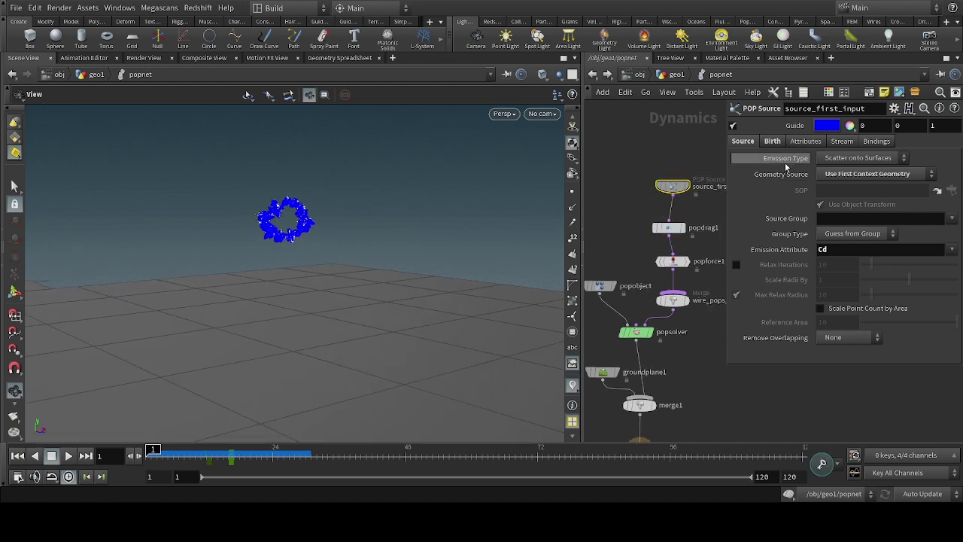
pyautogui.click(775, 142)
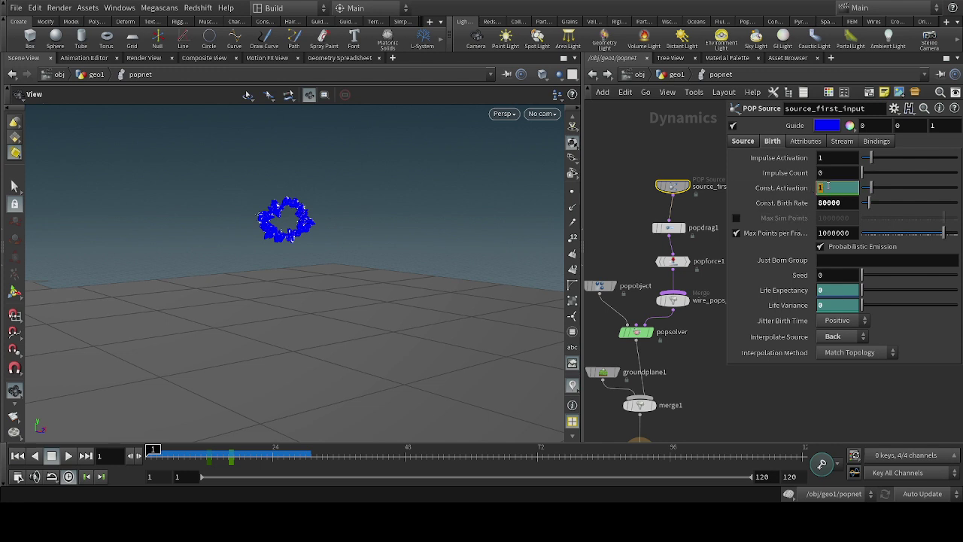
pyautogui.click(844, 202)
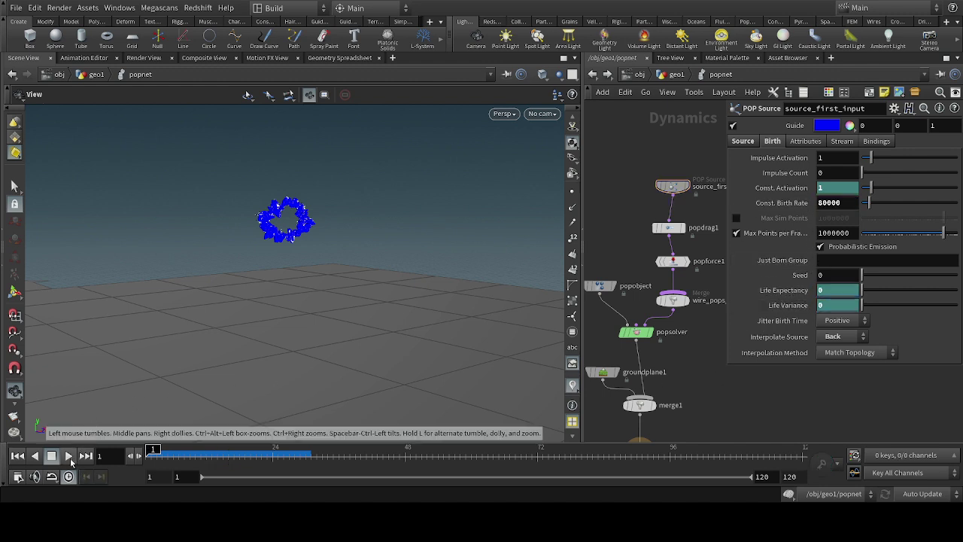
# - Play the particle simulation starting from the cam1 view, inspect it from the side and scrub to frame 103
pyautogui.click(548, 177)
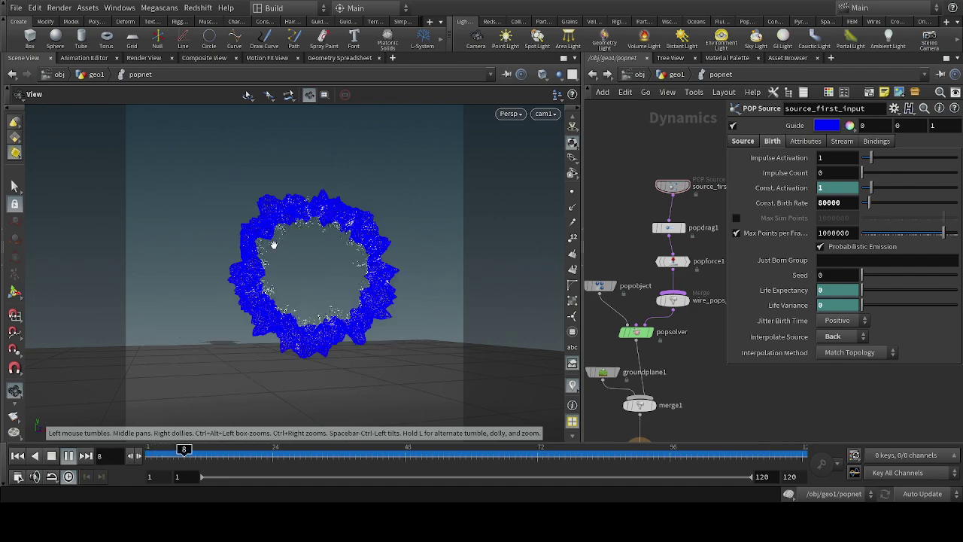
pyautogui.moveTo(326, 258); pyautogui.dragTo(299, 259)
pyautogui.scroll(-5, 299, 258)
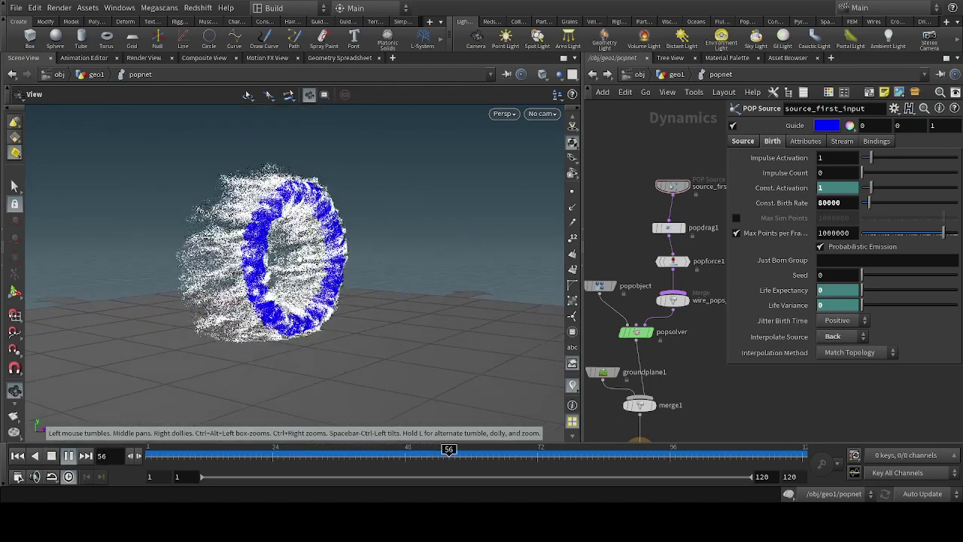
pyautogui.moveTo(300, 259)
pyautogui.mouseDown()
pyautogui.moveTo(332, 270)
pyautogui.moveTo(310, 271)
pyautogui.moveTo(296, 256)
pyautogui.mouseUp()
pyautogui.scroll(2, 339, 276)
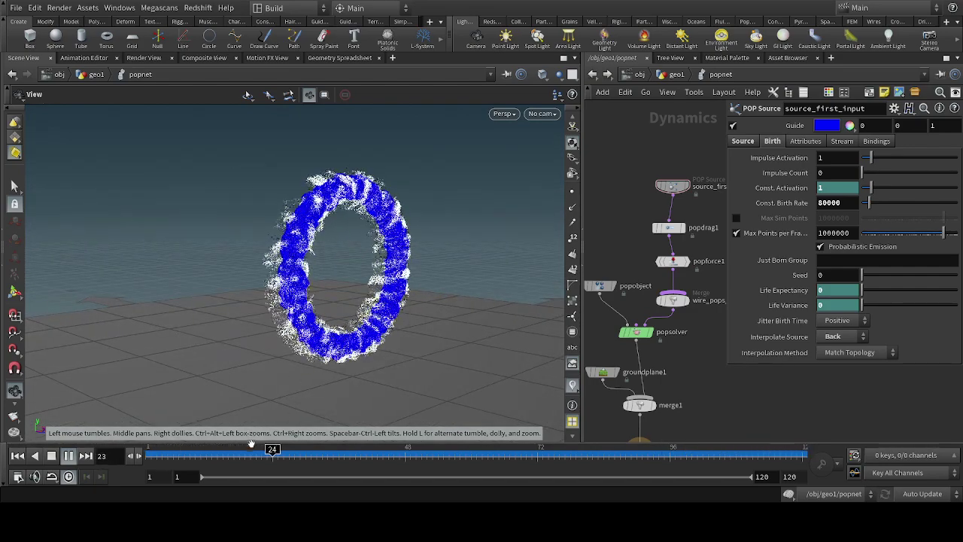
pyautogui.moveTo(317, 453); pyautogui.dragTo(708, 455)
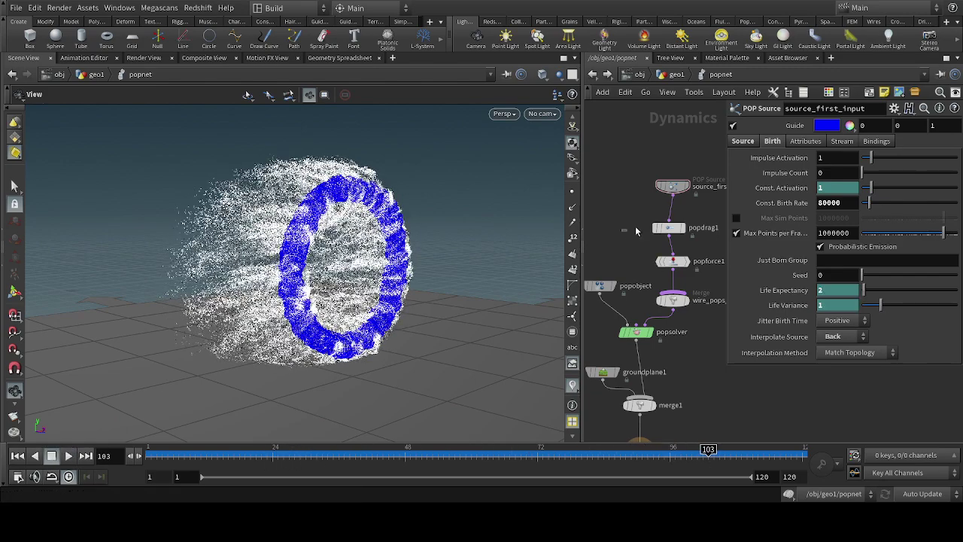
# - Examine the popdrag1 air resistance and the popforce1 force and noise settings
pyautogui.click(667, 227)
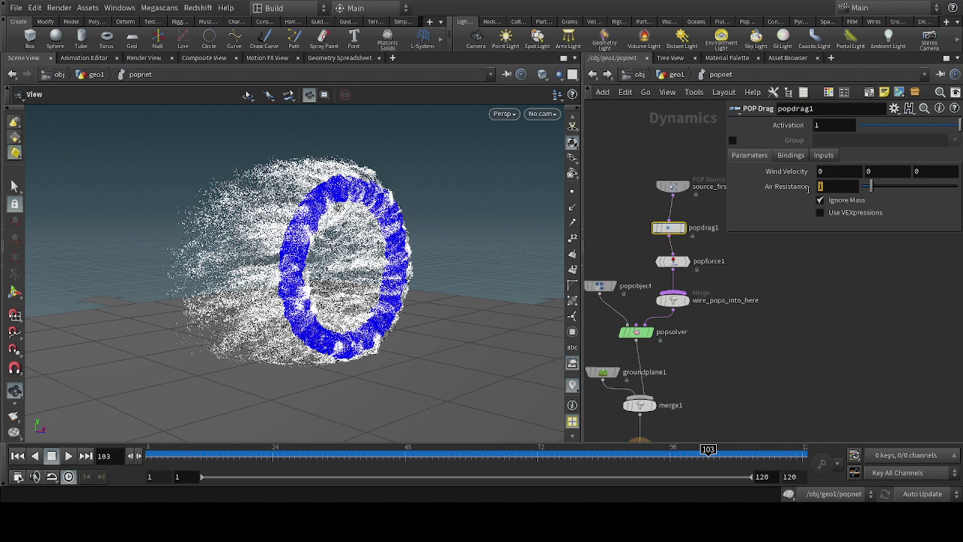
pyautogui.click(821, 303)
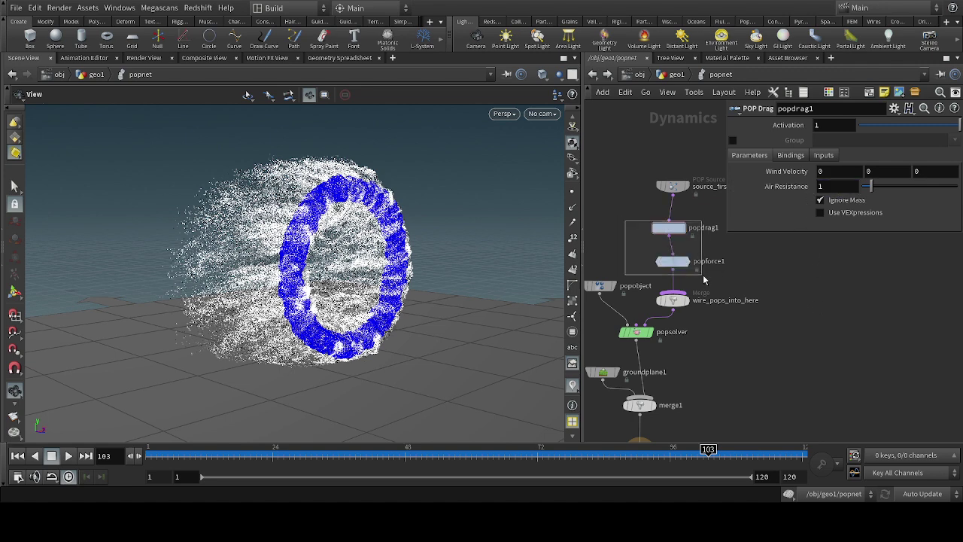
pyautogui.click(674, 261)
pyautogui.moveTo(677, 264); pyautogui.dragTo(673, 266)
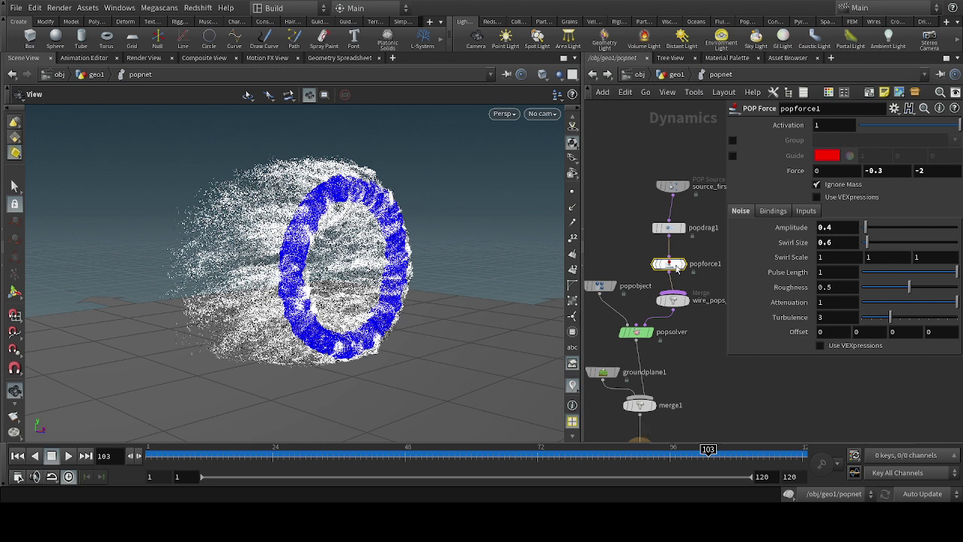
pyautogui.click(864, 173)
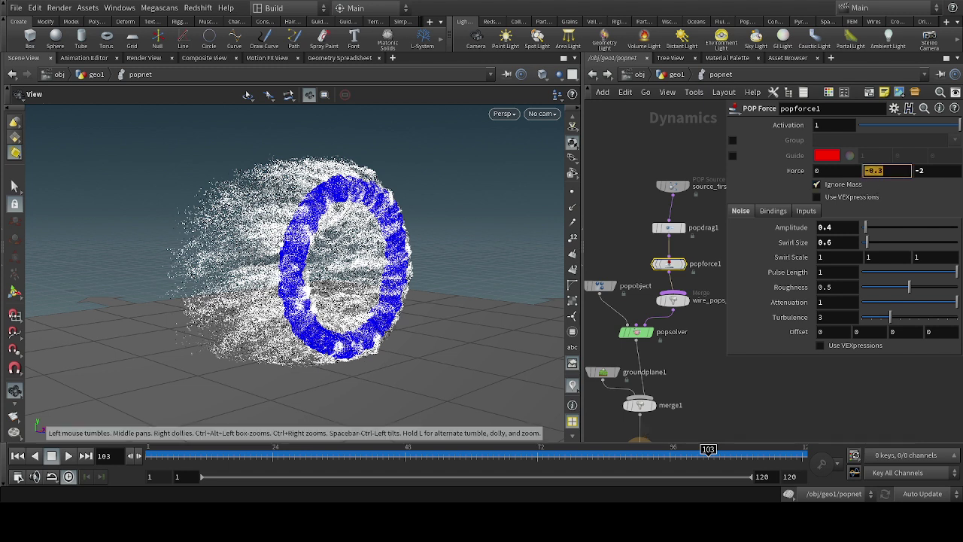
pyautogui.press('Tab')
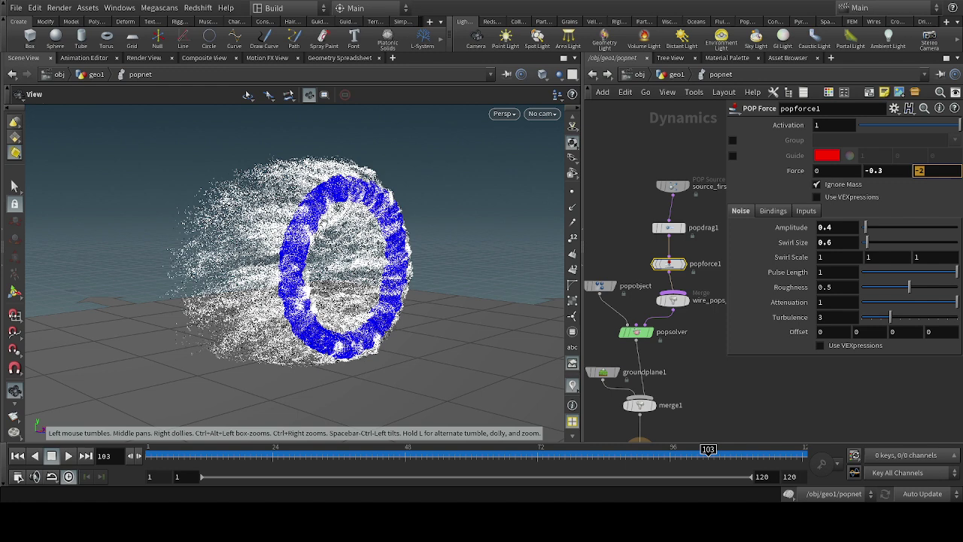
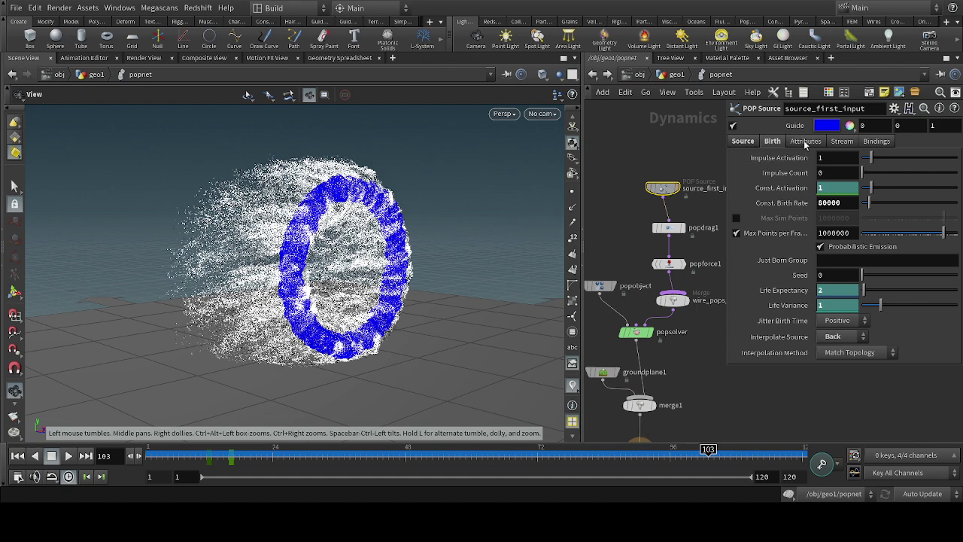
# - Check source_first_input's inherited velocity settings, then scrub to frame 112 and inspect the swirling particles from several angles
pyautogui.moveTo(843, 210); pyautogui.dragTo(812, 207)
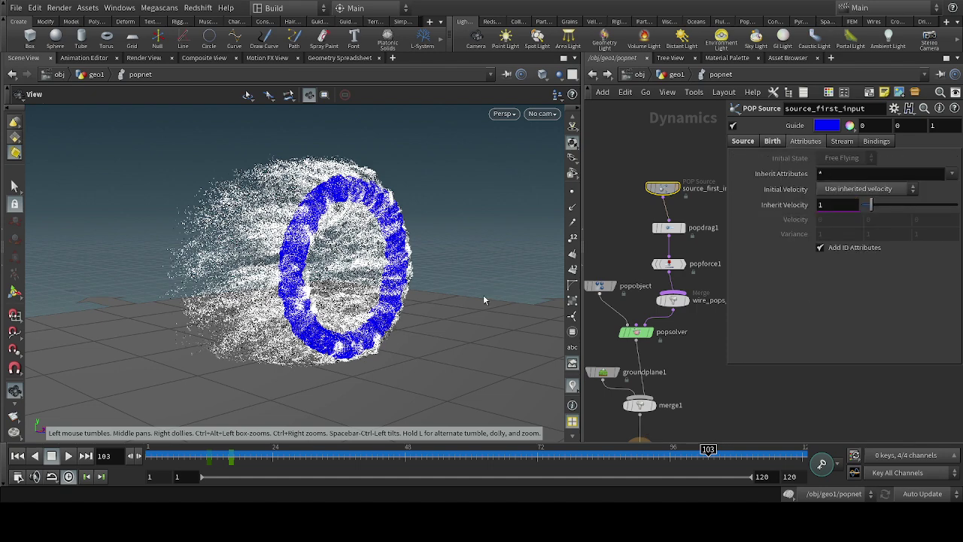
pyautogui.scroll(-2, 399, 302)
pyautogui.moveTo(398, 303); pyautogui.dragTo(365, 301)
pyautogui.moveTo(206, 453); pyautogui.dragTo(756, 451)
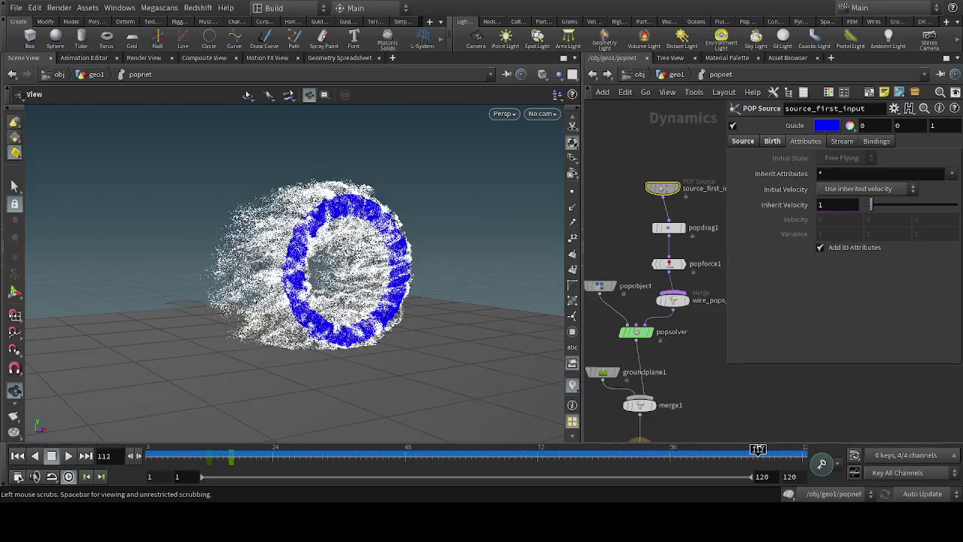
pyautogui.moveTo(310, 287); pyautogui.dragTo(429, 286)
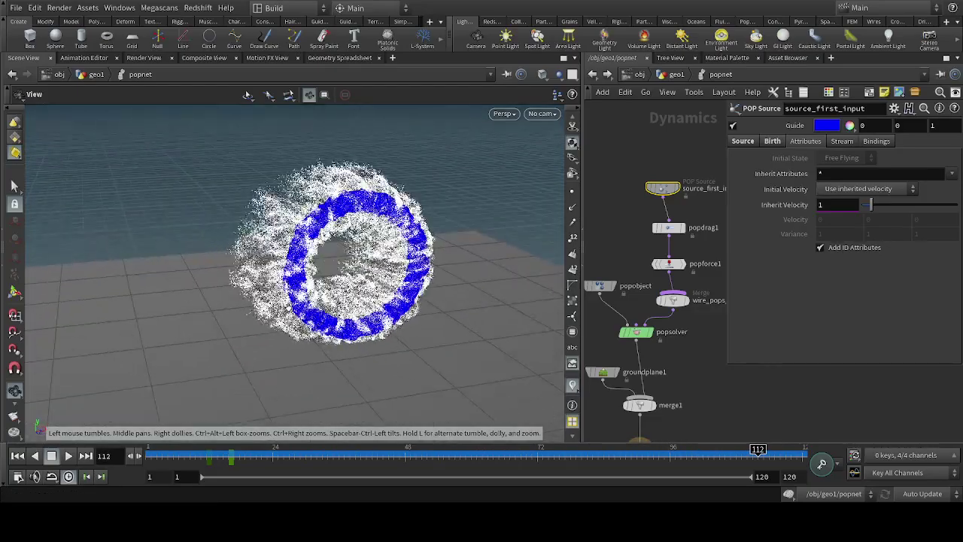
# - View the particles through cam1, return to the geo1 network and bring the nodes below popnet into view
pyautogui.click(553, 119)
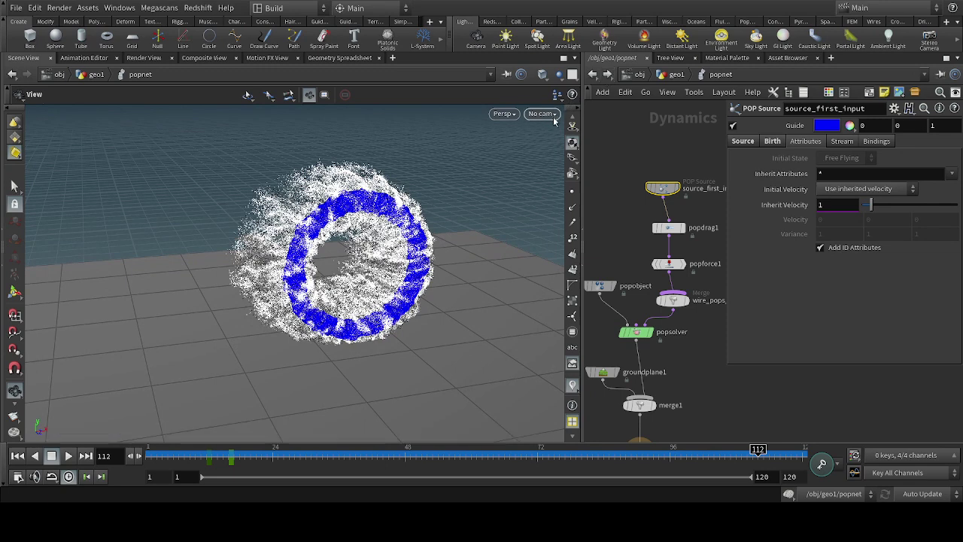
pyautogui.click(557, 169)
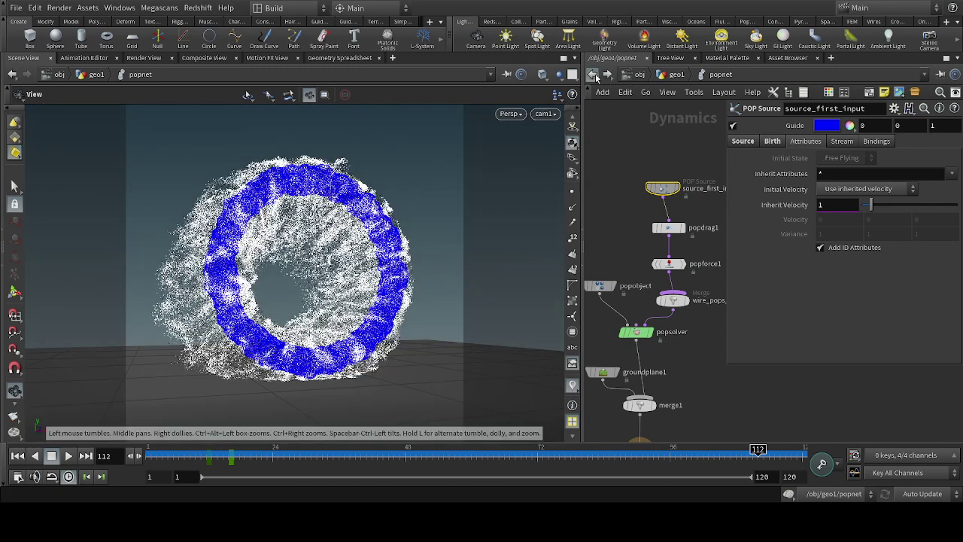
pyautogui.press('u')
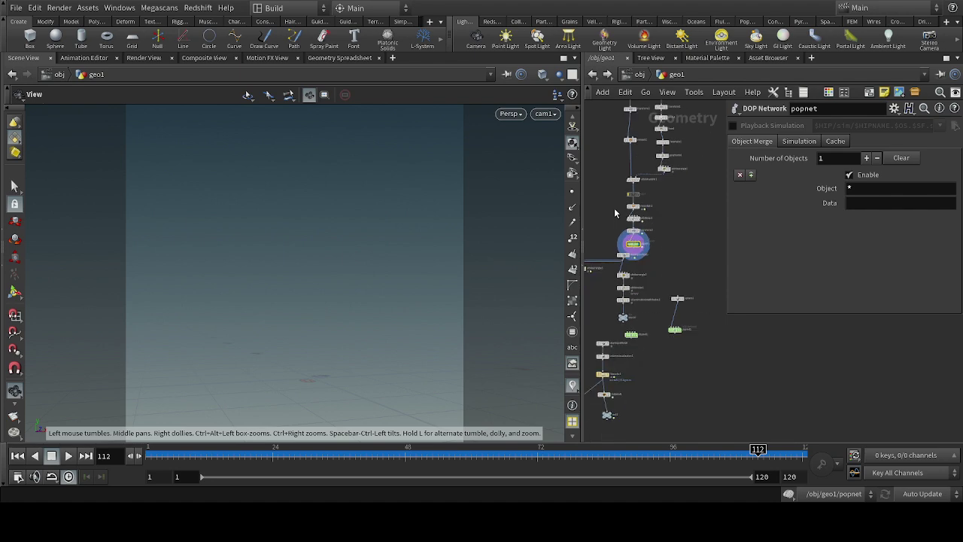
pyautogui.moveTo(618, 227); pyautogui.dragTo(661, 195, button='middle')
pyautogui.scroll(4, 689, 226)
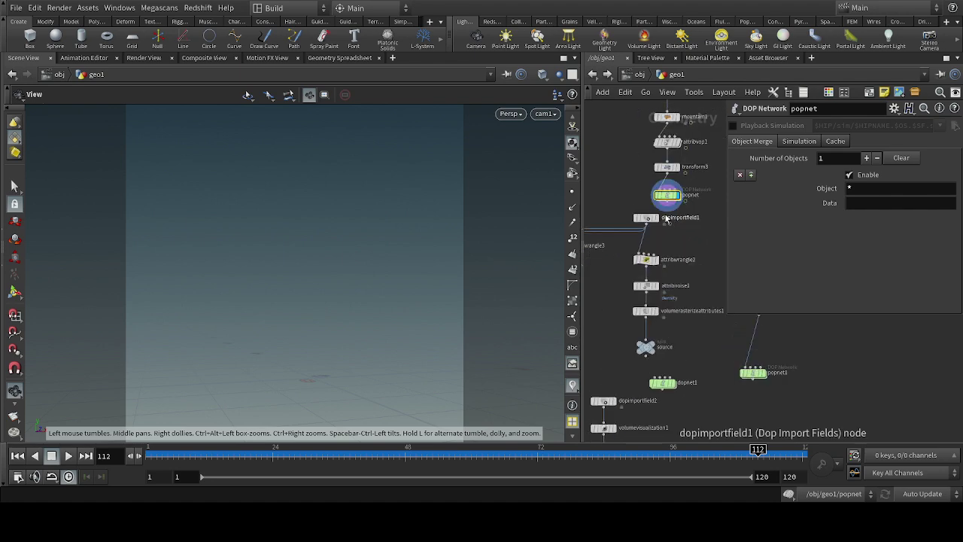
# - Display dopimportfield1 and check its DOP Network and DOP Node paths pointing to popnet's popobject
pyautogui.click(658, 219)
pyautogui.click(646, 218)
pyautogui.moveTo(692, 242)
pyautogui.mouseDown(button='middle')
pyautogui.moveTo(716, 217)
pyautogui.moveTo(709, 235)
pyautogui.mouseUp(button='middle')
pyautogui.moveTo(695, 194); pyautogui.dragTo(693, 189)
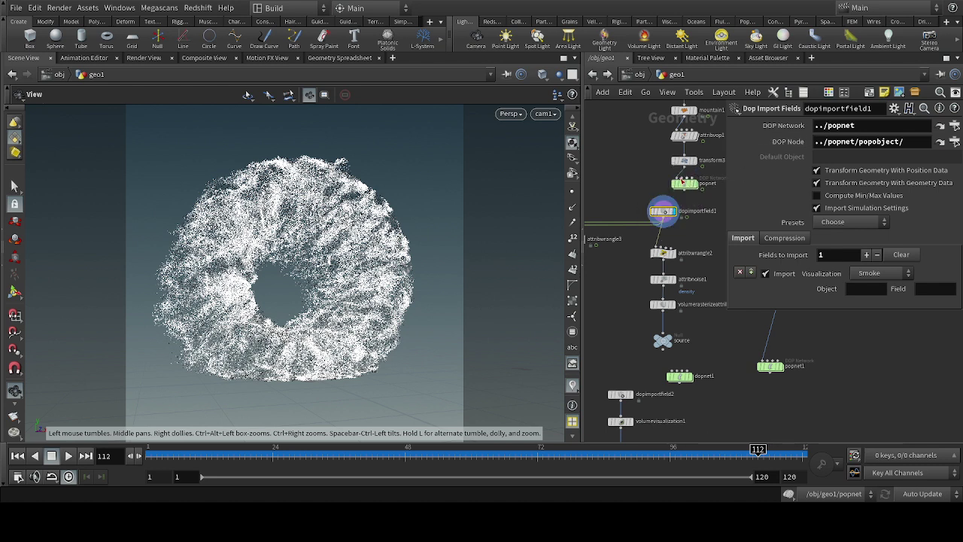
pyautogui.moveTo(904, 142); pyautogui.dragTo(852, 151)
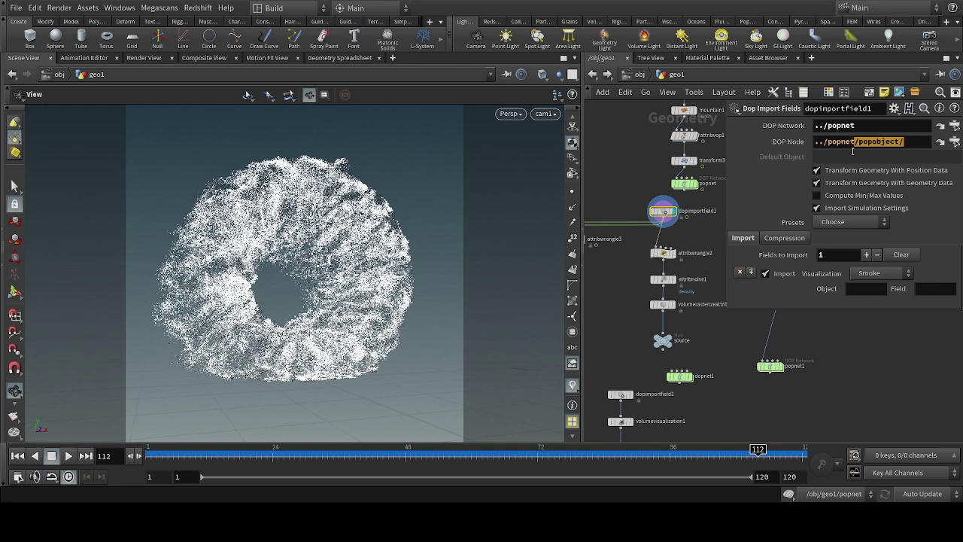
pyautogui.scroll(-3, 701, 226)
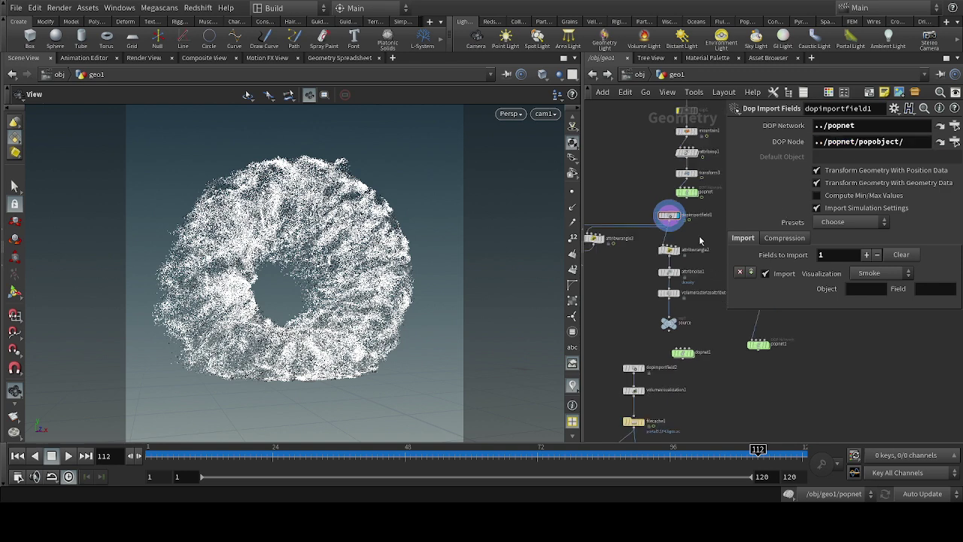
pyautogui.moveTo(701, 223); pyautogui.dragTo(702, 223, button='middle')
pyautogui.scroll(-3, 677, 215)
pyautogui.scroll(3, 677, 217)
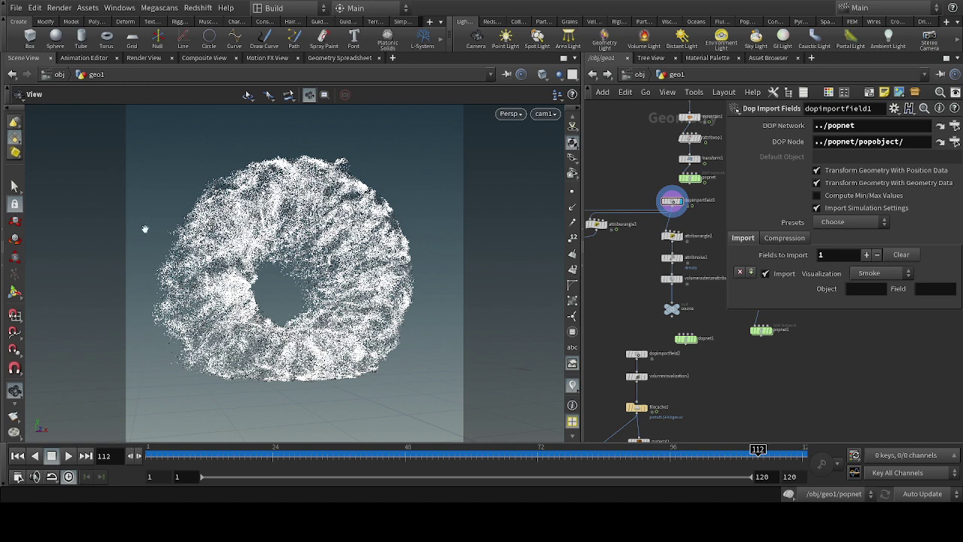
# - Examine the density and temperature assignments in attribwrangle2's VEX code
pyautogui.click(673, 239)
pyautogui.moveTo(789, 199); pyautogui.dragTo(730, 200)
pyautogui.moveTo(842, 209); pyautogui.dragTo(729, 209)
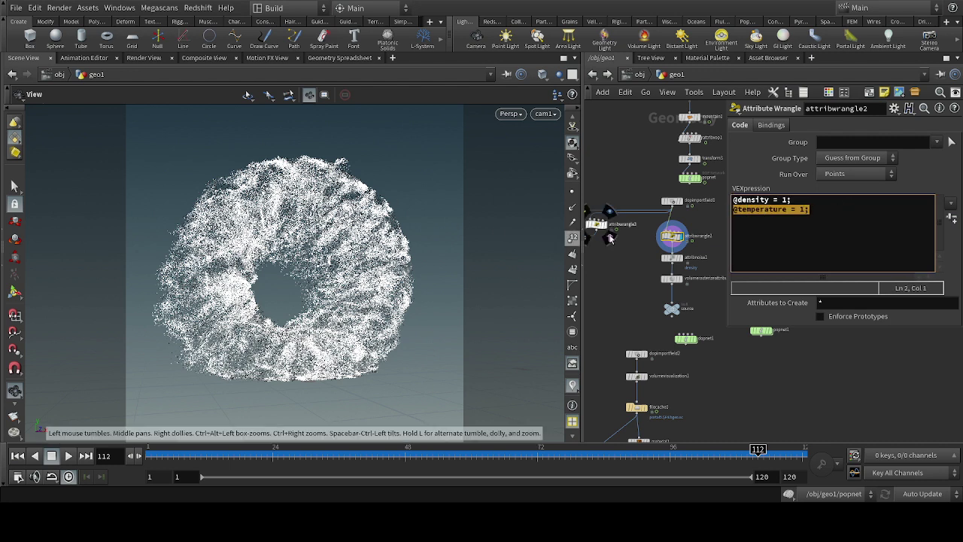
# - Display attribnoise1, visualize its density attribute as colors on the particles and scrub to frame 61
pyautogui.scroll(3, 662, 262)
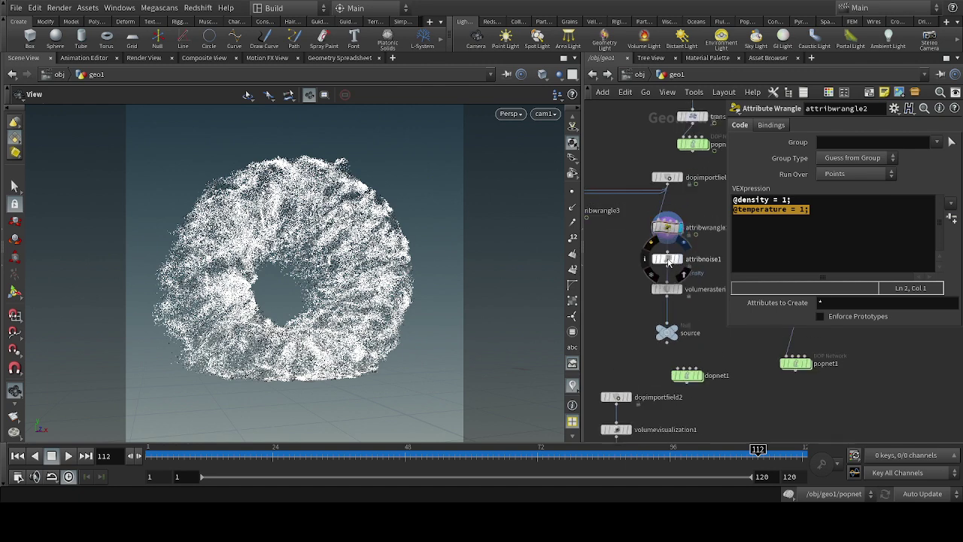
pyautogui.click(667, 260)
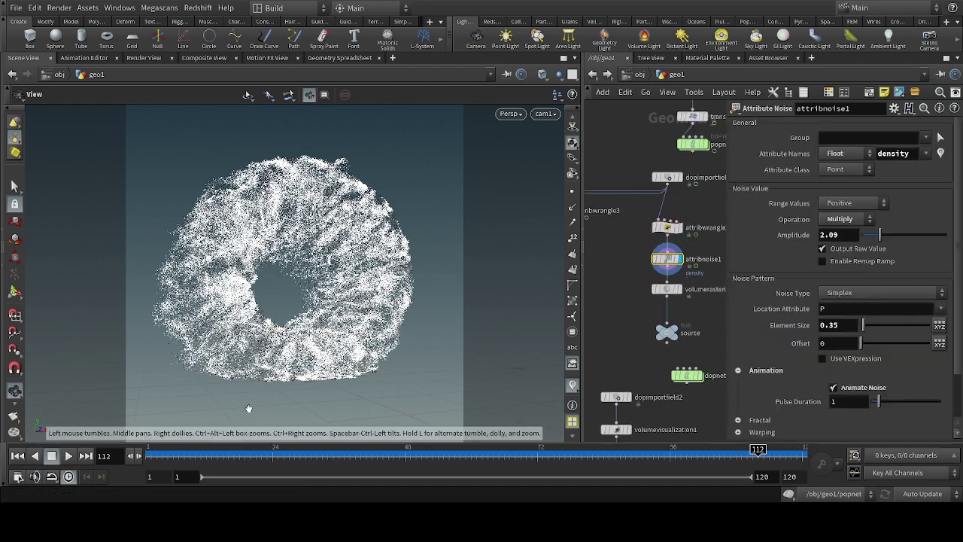
pyautogui.moveTo(908, 153); pyautogui.dragTo(874, 151)
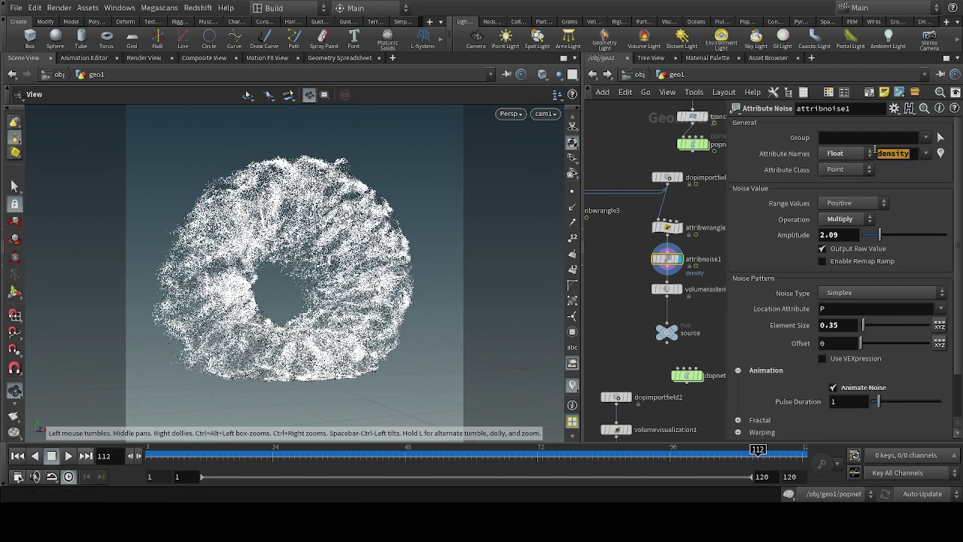
pyautogui.click(940, 153)
pyautogui.moveTo(211, 449); pyautogui.dragTo(459, 449)
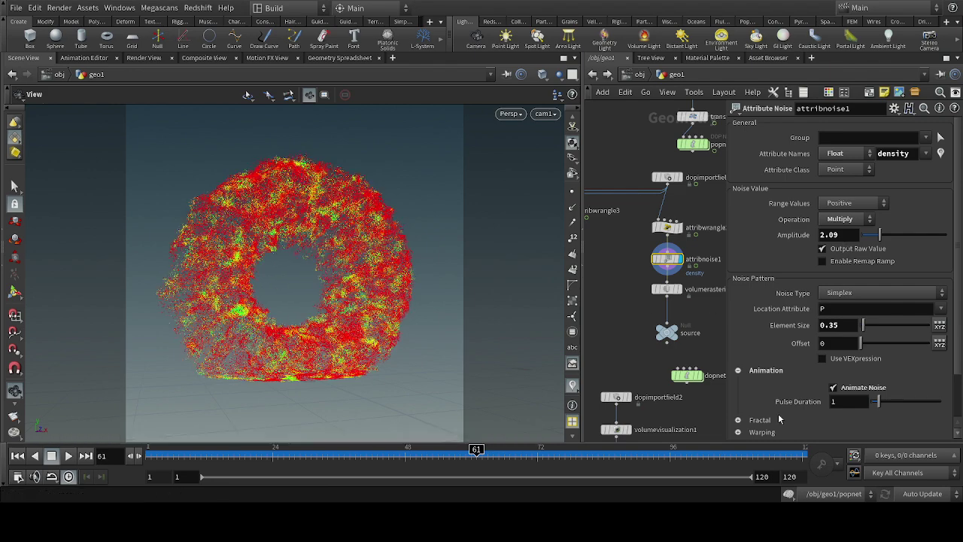
# - Review attribnoise1's noise pattern and animation settings, inspect the colored particles from another angle and restore the cam1 view
pyautogui.scroll(-3, 767, 393)
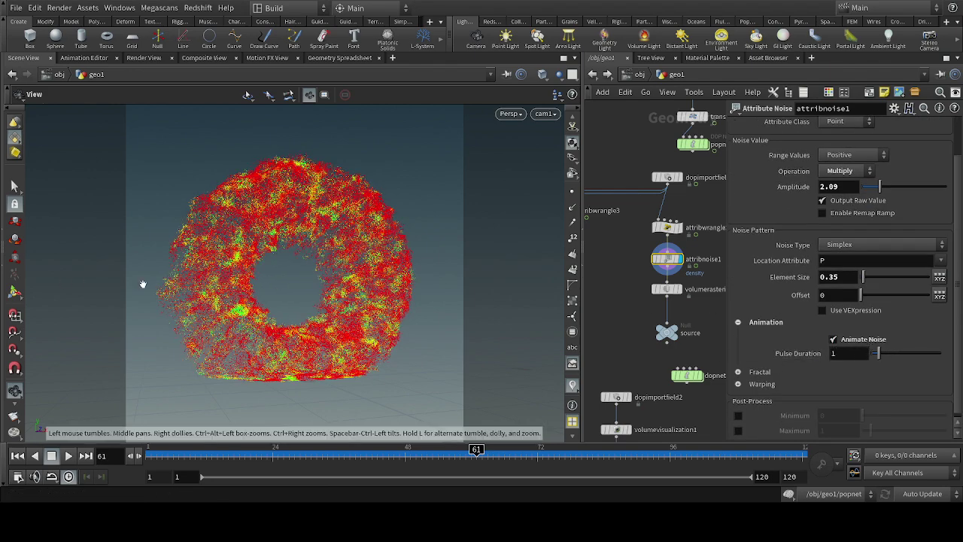
pyautogui.moveTo(234, 336); pyautogui.dragTo(261, 316)
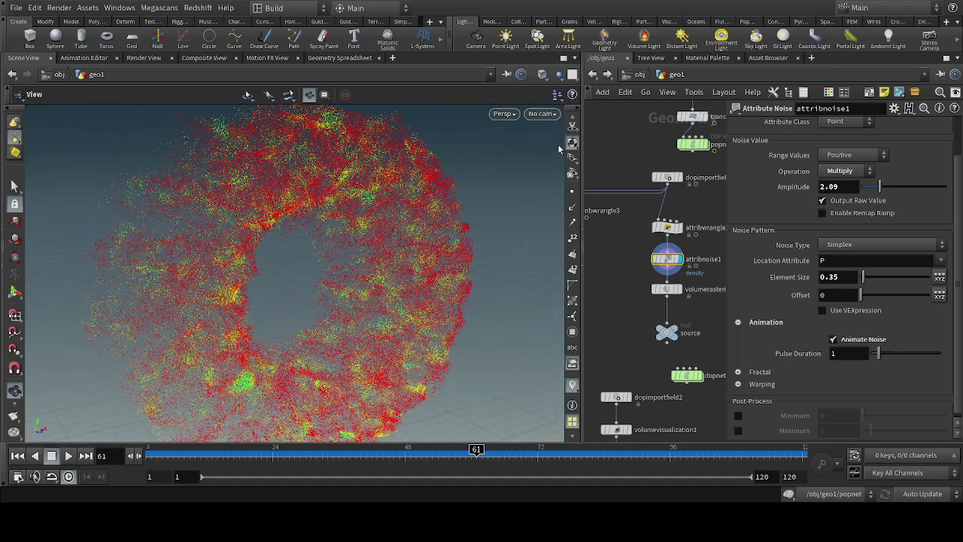
pyautogui.hotkey('ctrl', 'z')
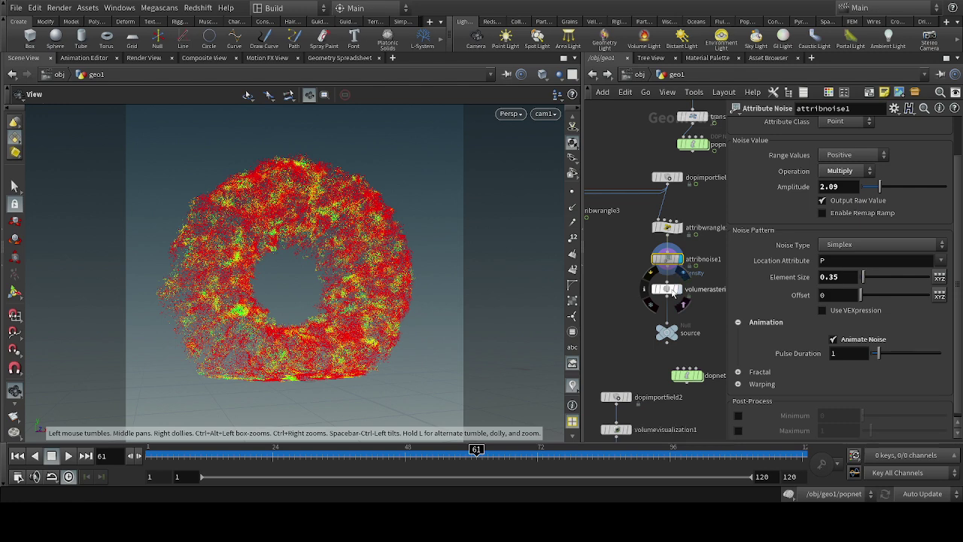
# - Display volumerasterizeattributes1 and examine its temperature, density and v attributes, voxel size and particle scale
pyautogui.click(667, 292)
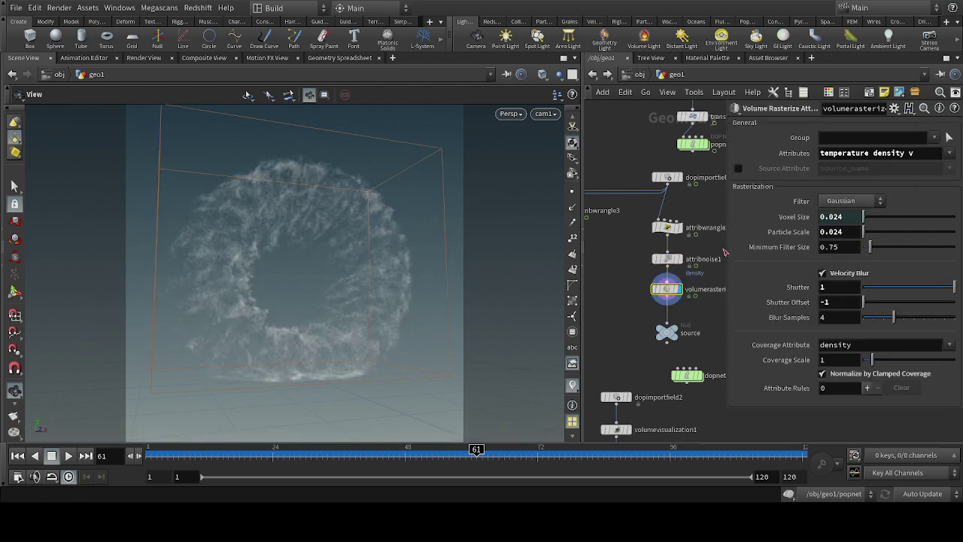
pyautogui.doubleClick(867, 152)
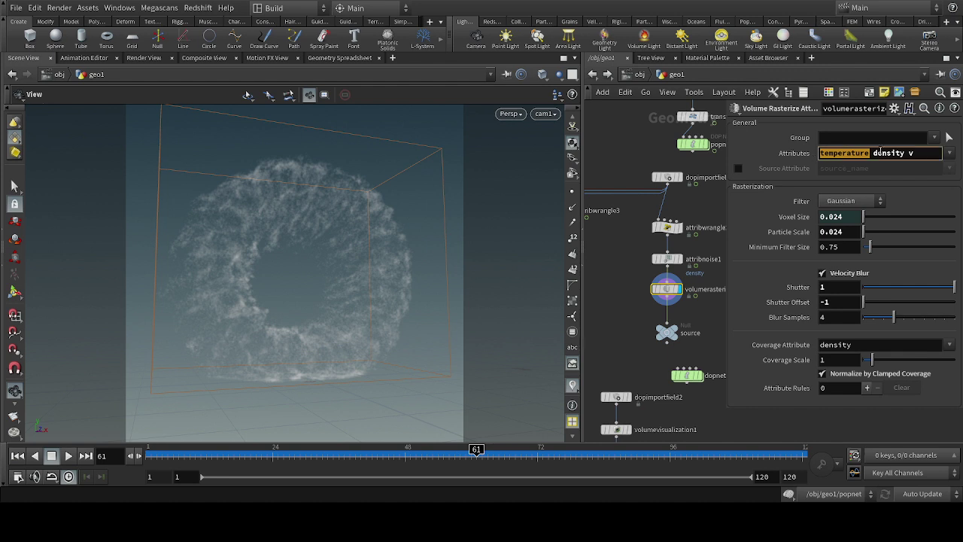
pyautogui.moveTo(903, 153); pyautogui.dragTo(875, 155)
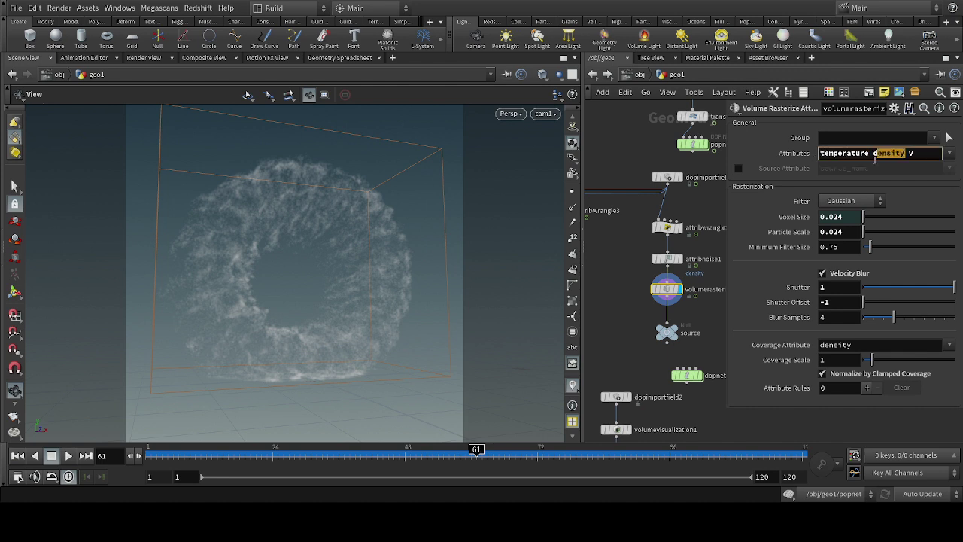
pyautogui.doubleClick(910, 152)
pyautogui.moveTo(820, 153); pyautogui.dragTo(881, 158)
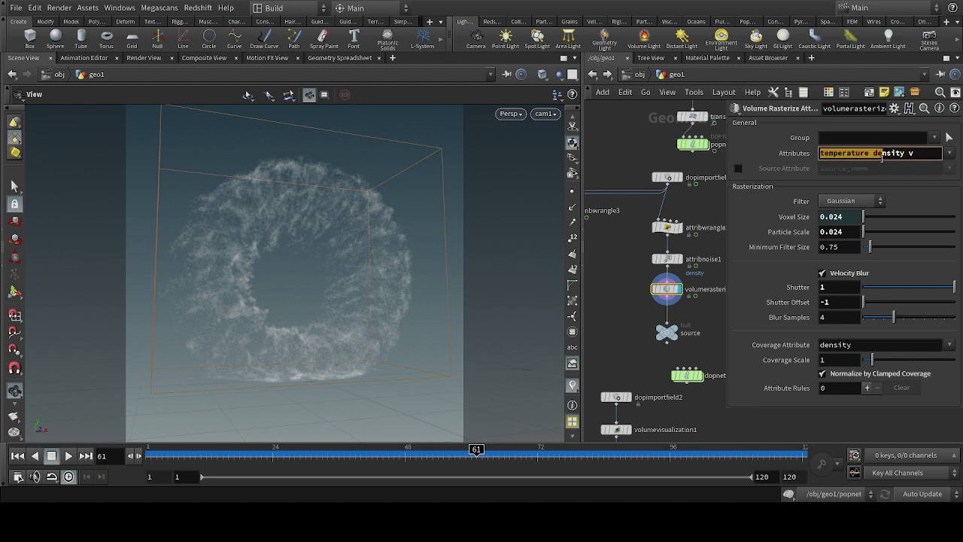
pyautogui.click(709, 356)
pyautogui.moveTo(841, 217); pyautogui.dragTo(820, 231)
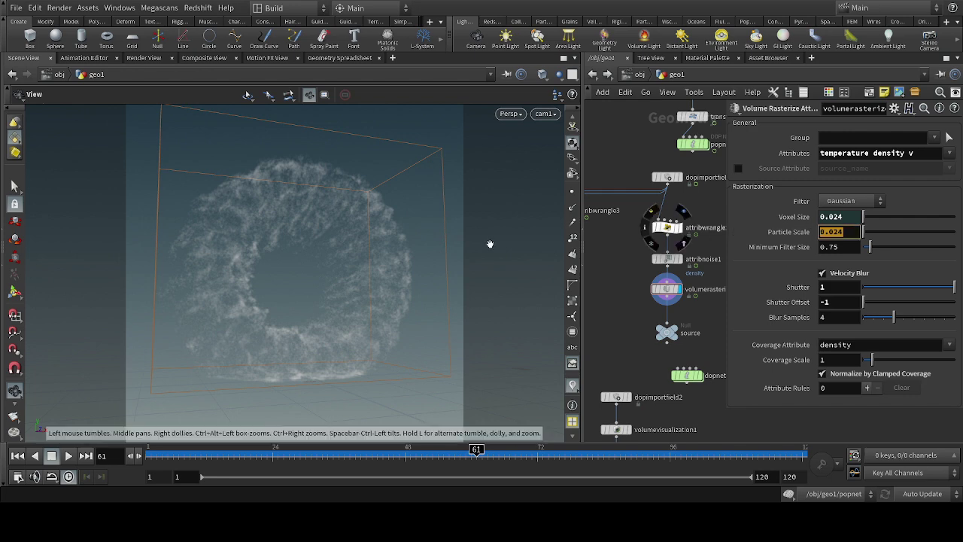
# - Scrub the rasterized volume to frame 85 and inspect the smoke ring from a closer angle
pyautogui.click(305, 449)
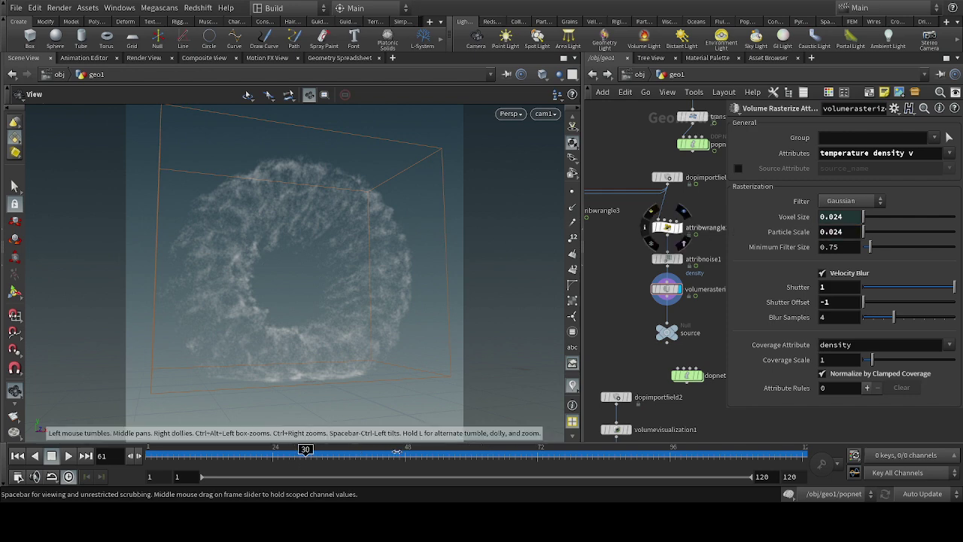
pyautogui.moveTo(476, 449); pyautogui.dragTo(489, 449)
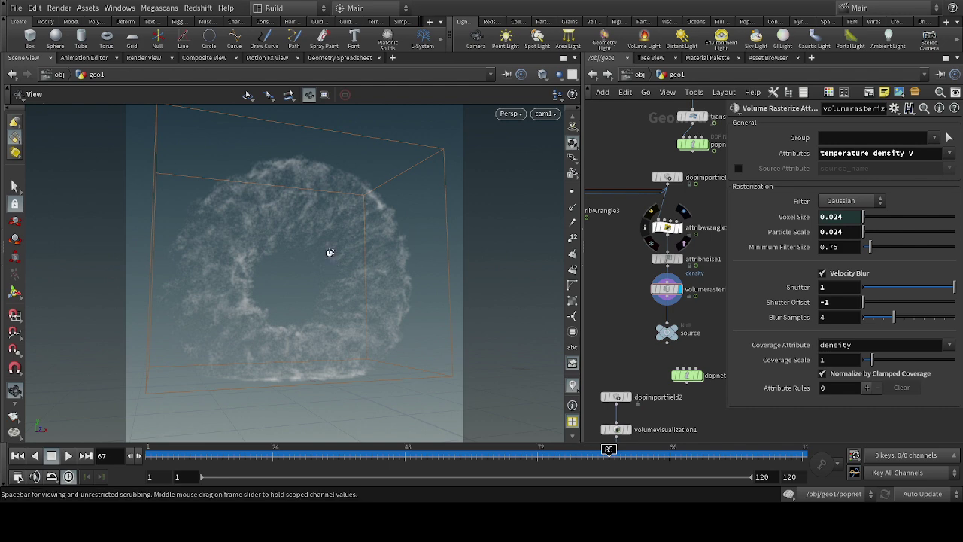
pyautogui.moveTo(326, 250); pyautogui.dragTo(277, 282)
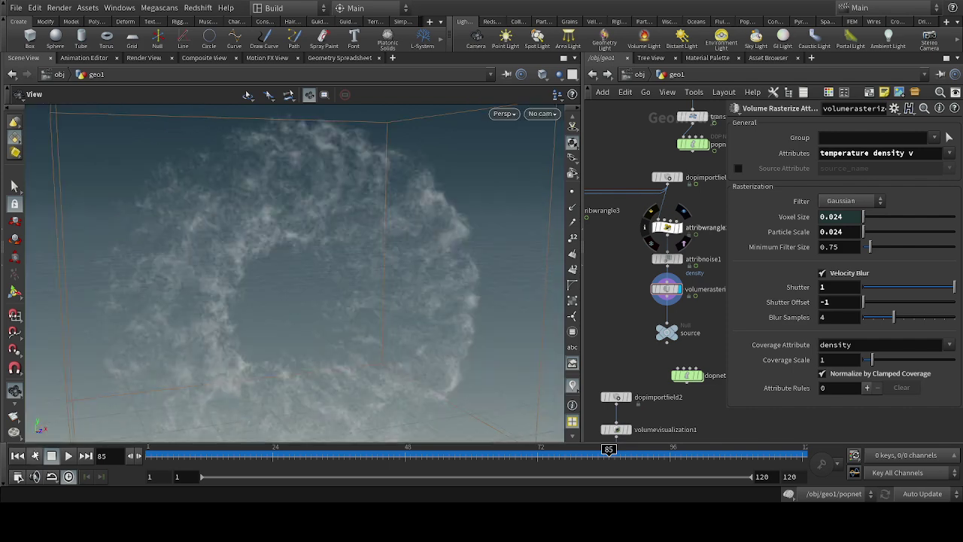
# - Return to frame 1, display the source null and inspect the small starting volume before going back to cam1
pyautogui.click(17, 455)
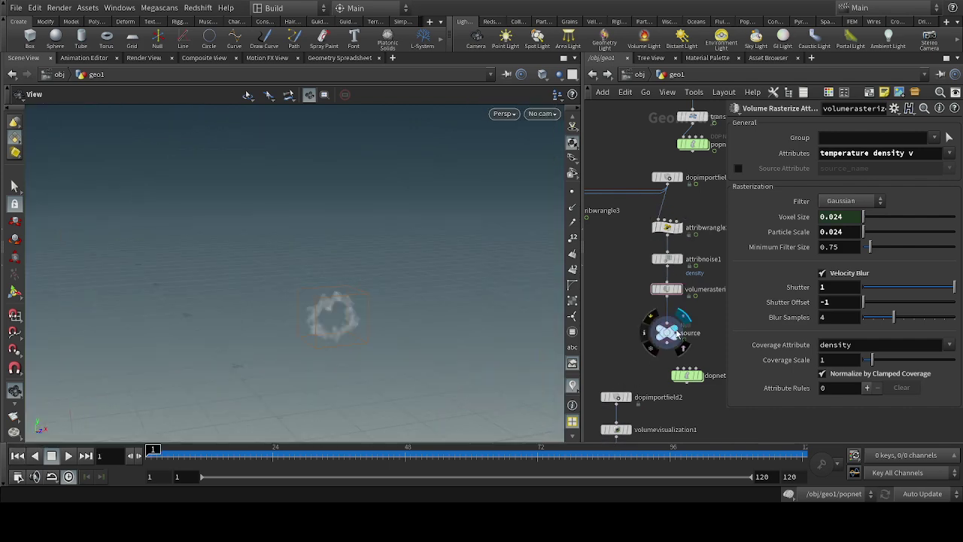
pyautogui.click(676, 336)
pyautogui.moveTo(636, 323); pyautogui.dragTo(695, 357)
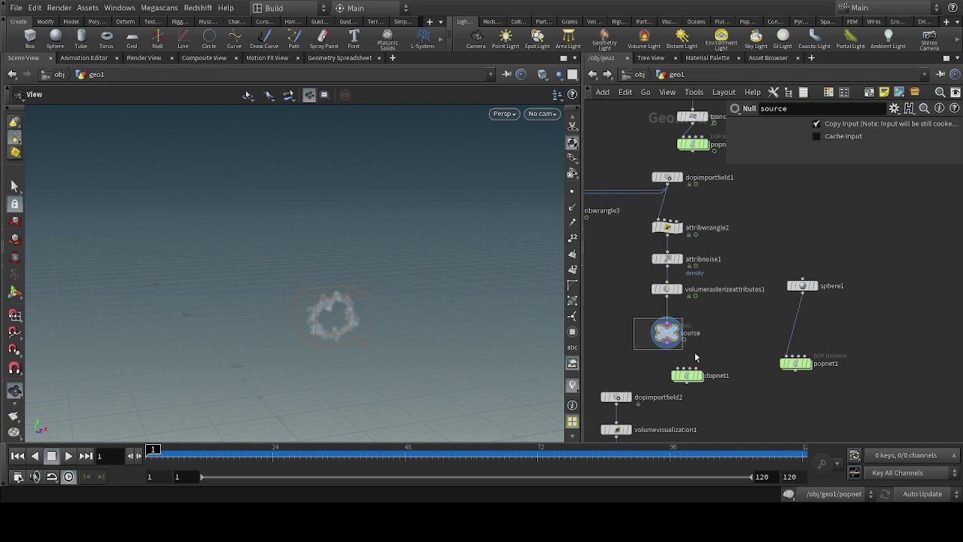
pyautogui.moveTo(338, 326); pyautogui.dragTo(276, 246)
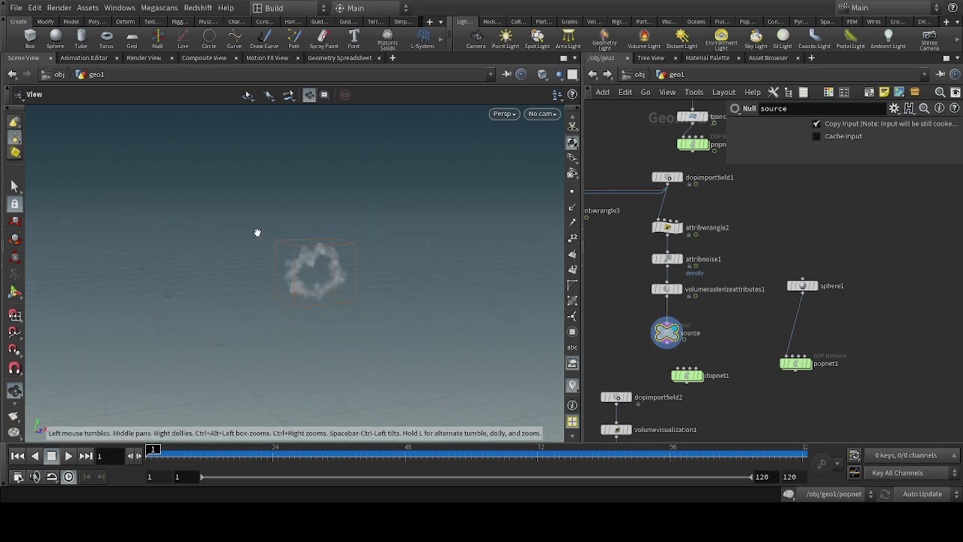
pyautogui.moveTo(318, 224); pyautogui.dragTo(477, 165)
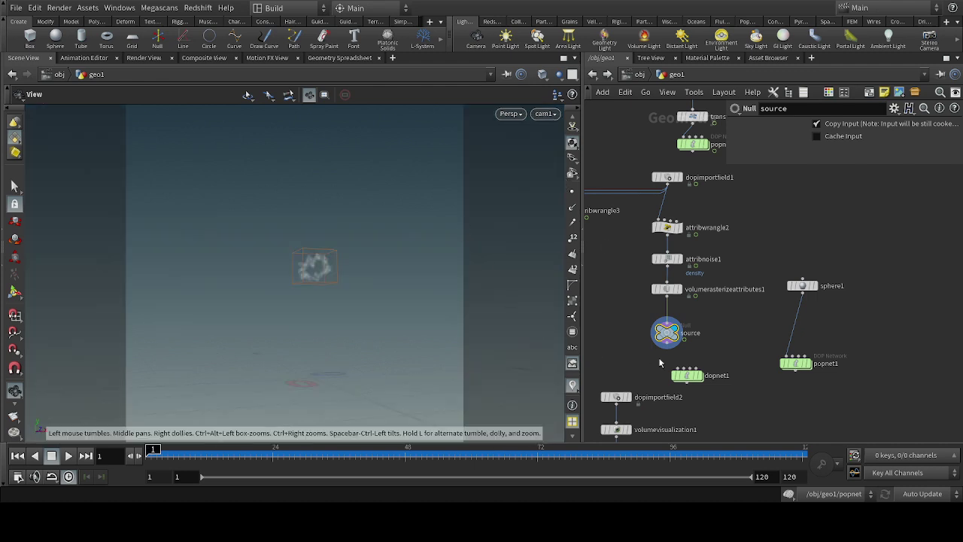
# - Display dopnet1 and enter its network
pyautogui.doubleClick(708, 376)
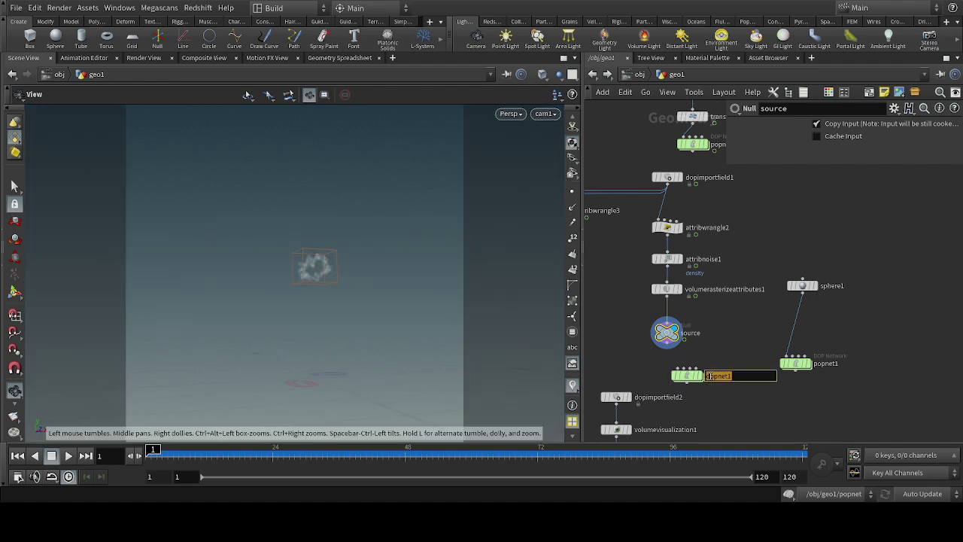
pyautogui.click(763, 351)
pyautogui.click(699, 376)
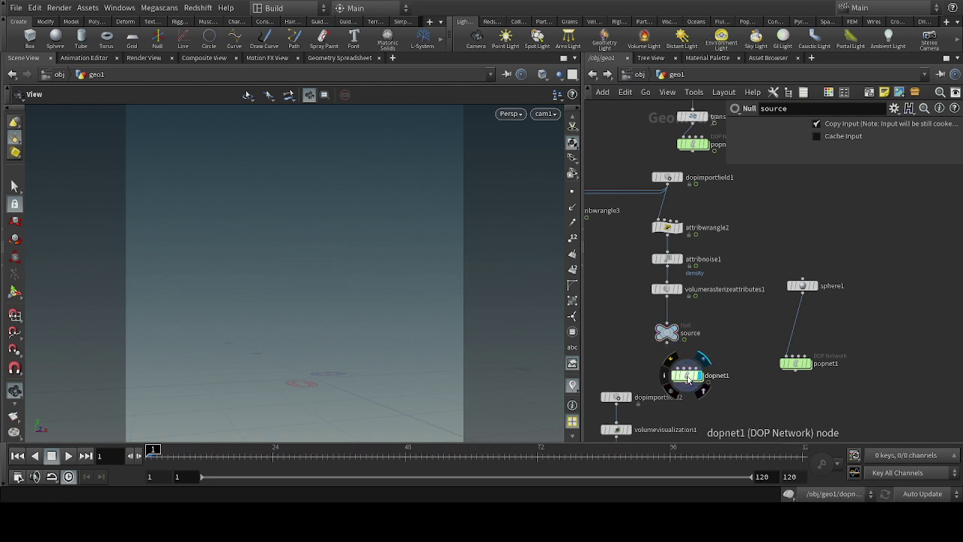
pyautogui.doubleClick(687, 377)
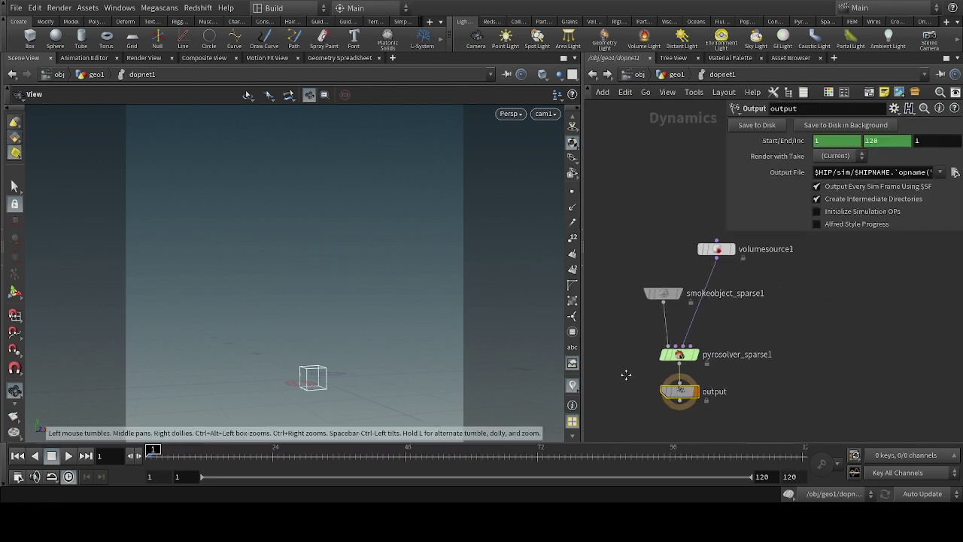
# - Move smokeobject_sparse1 away from the other nodes and view the settings of pyrosolver_sparse1 and volumesource1
pyautogui.moveTo(659, 294); pyautogui.dragTo(627, 259)
pyautogui.moveTo(618, 336); pyautogui.dragTo(746, 369)
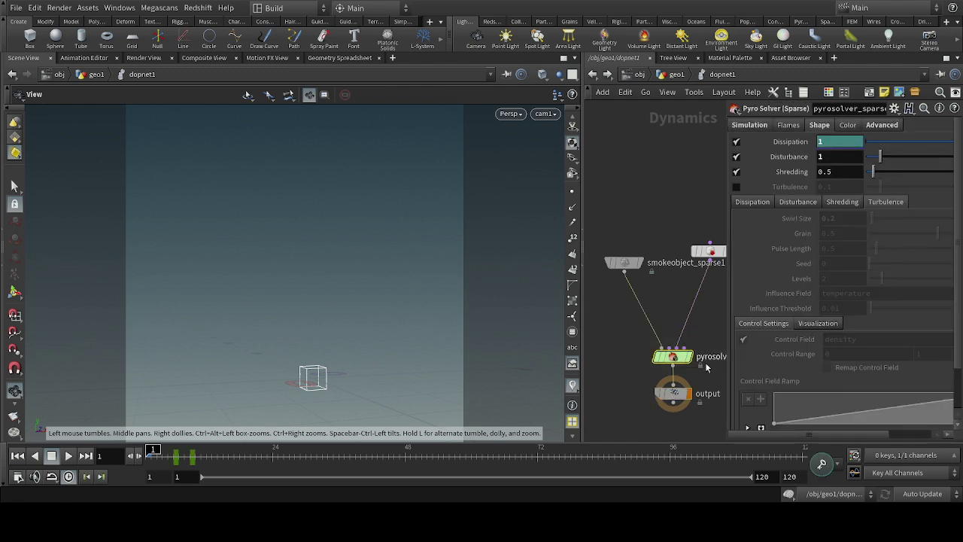
pyautogui.moveTo(683, 277); pyautogui.dragTo(731, 223)
pyautogui.moveTo(677, 231); pyautogui.dragTo(667, 215, button='middle')
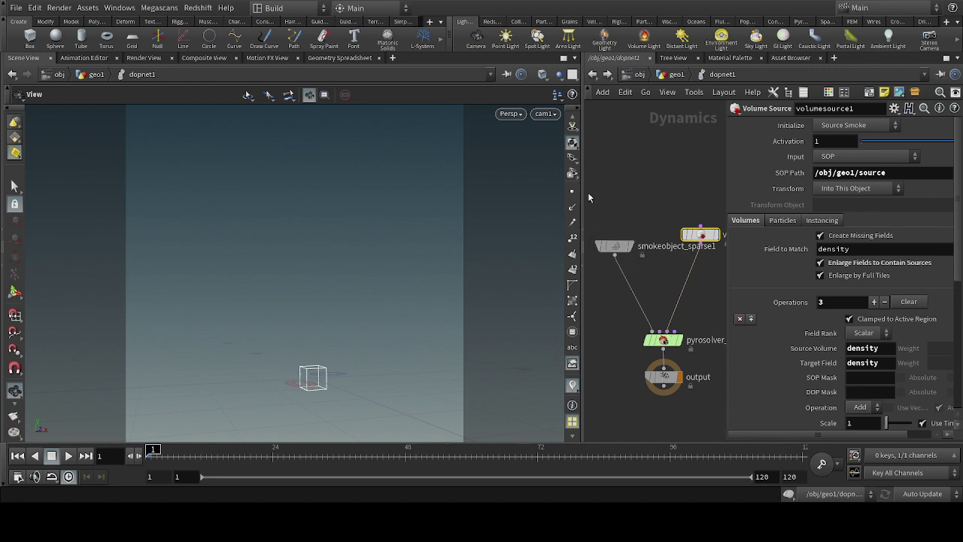
# - Shift smokeobject_sparse1 slightly and check its voxel size and boundary settings
pyautogui.moveTo(606, 248); pyautogui.dragTo(591, 256)
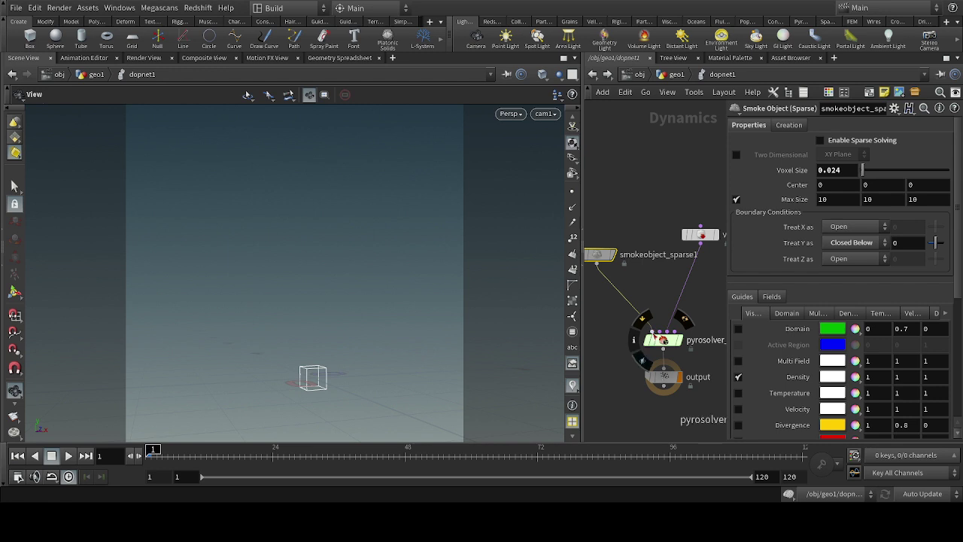
pyautogui.scroll(-2, 646, 284)
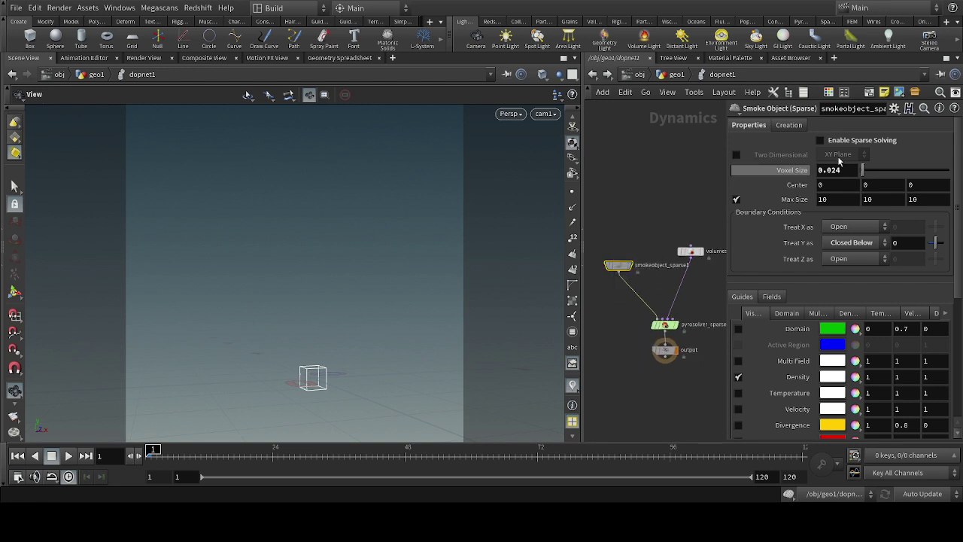
pyautogui.moveTo(850, 167); pyautogui.dragTo(813, 173)
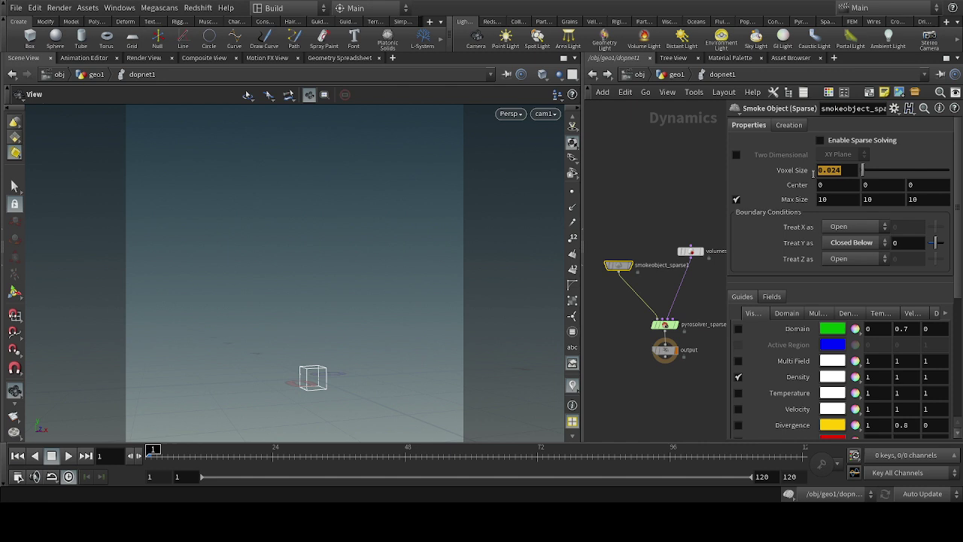
# - Examine pyrosolver_sparse1's keyframed dissipation by scrubbing the timeline to frames 9 and 10
pyautogui.click(664, 325)
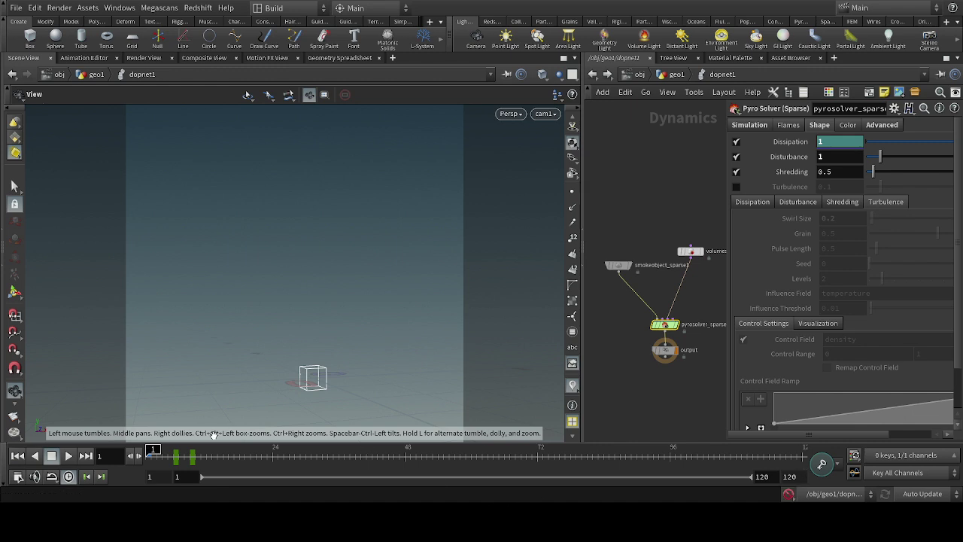
pyautogui.moveTo(179, 456); pyautogui.dragTo(189, 456)
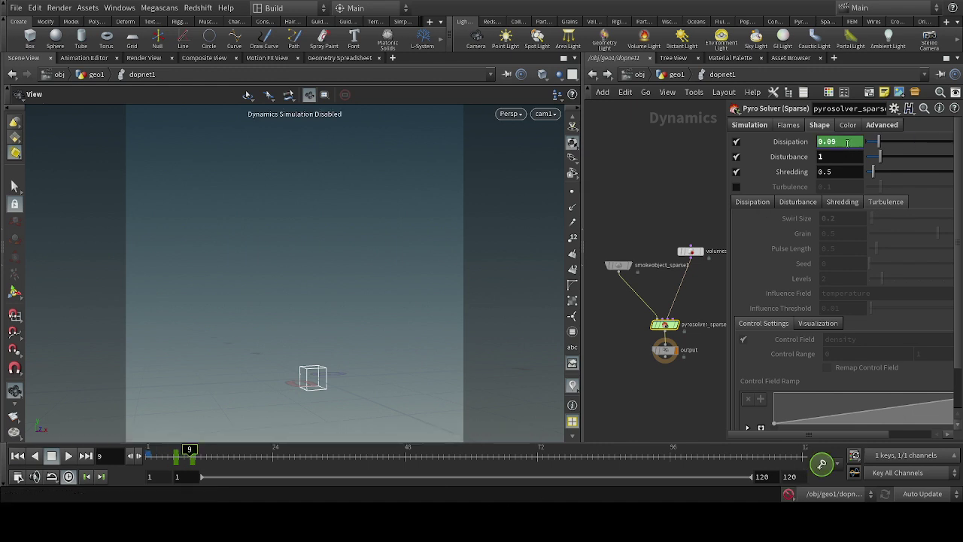
pyautogui.click(194, 456)
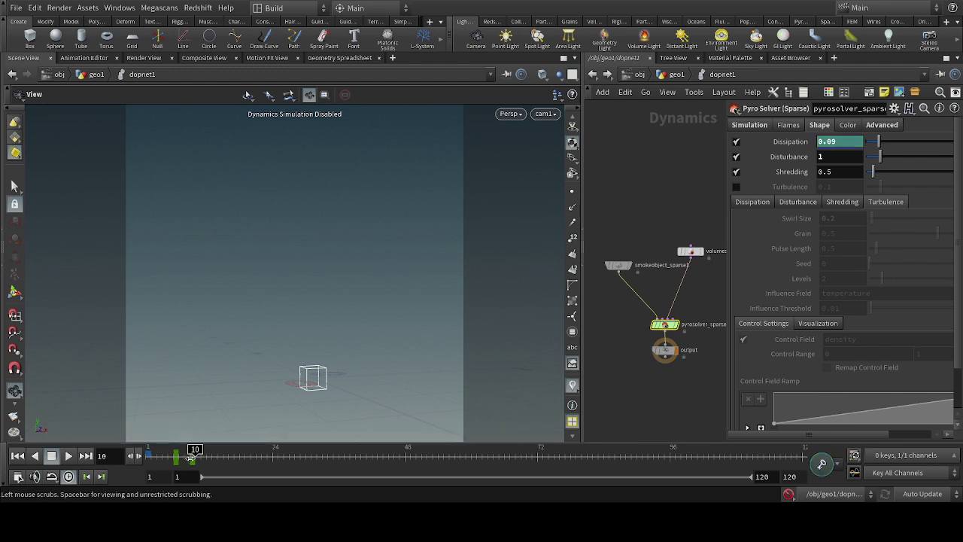
# - Examine pyrosolver_sparse1's temperature and Buoyancy Scale settings, and return to its shape settings
pyautogui.click(786, 126)
pyautogui.click(753, 125)
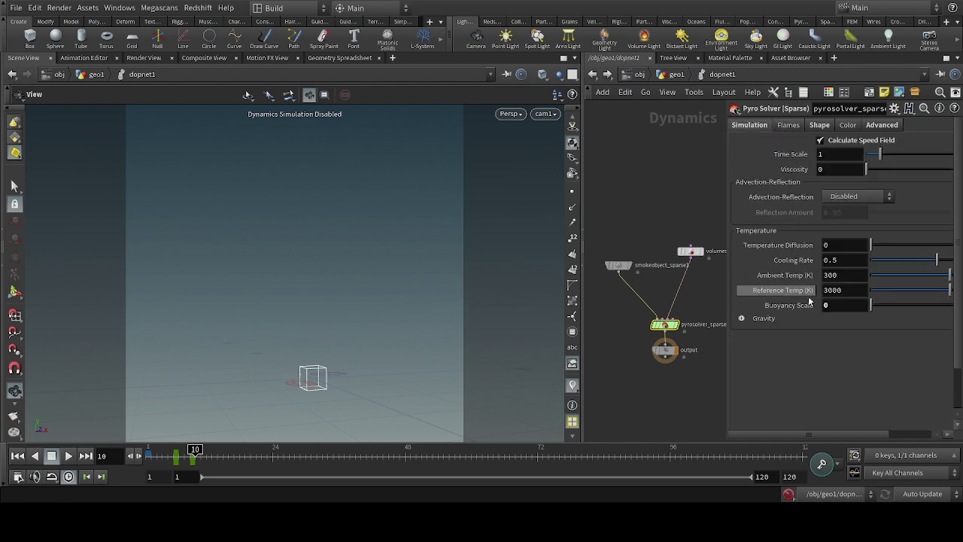
pyautogui.click(836, 305)
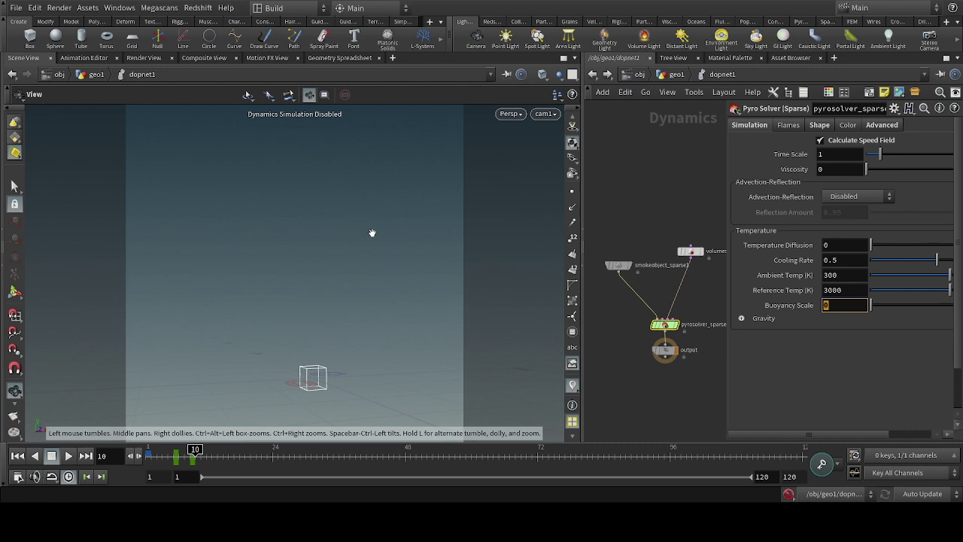
pyautogui.click(888, 358)
pyautogui.click(833, 127)
pyautogui.moveTo(817, 158); pyautogui.dragTo(813, 174)
pyautogui.click(662, 194)
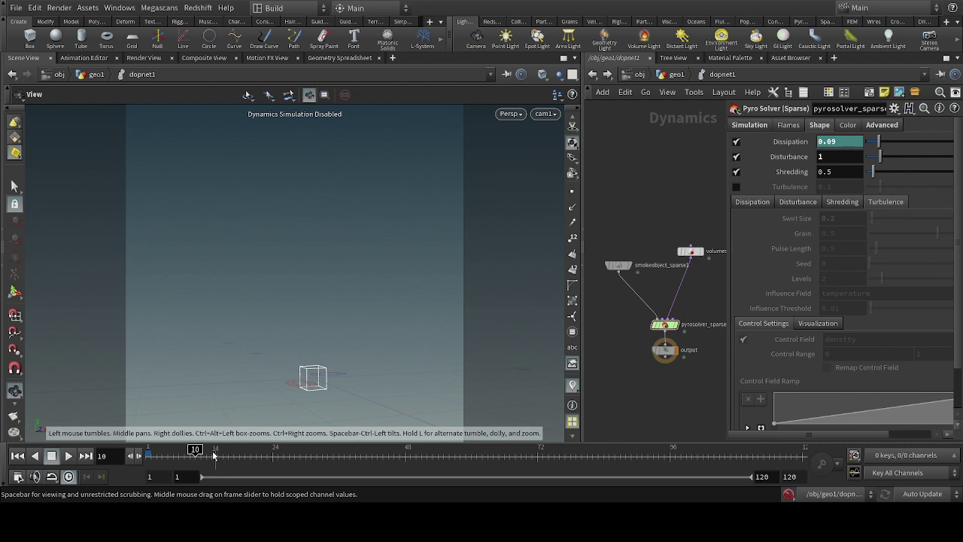
# - Reset the timeline to frame 1, re-enable the dynamics simulation and start playback
pyautogui.moveTo(191, 456); pyautogui.dragTo(104, 470)
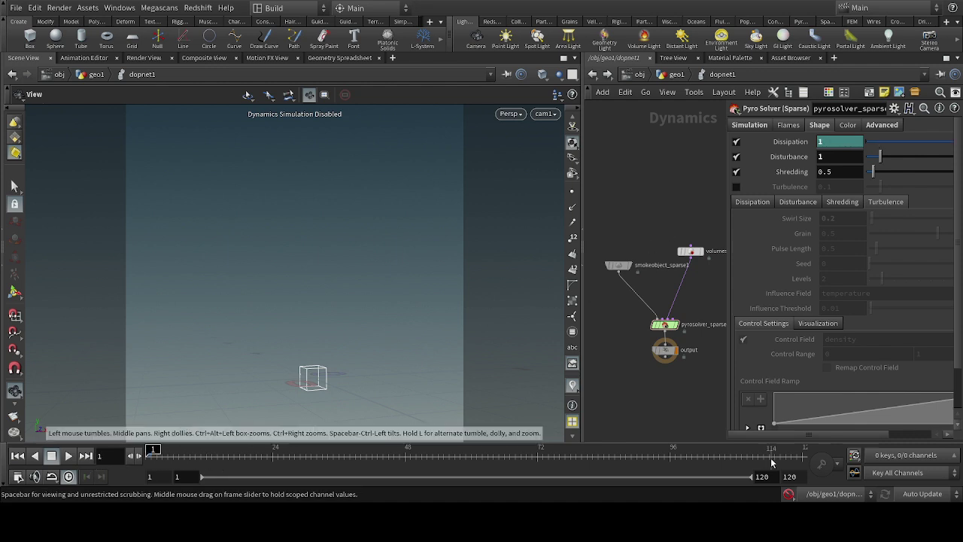
pyautogui.click(786, 494)
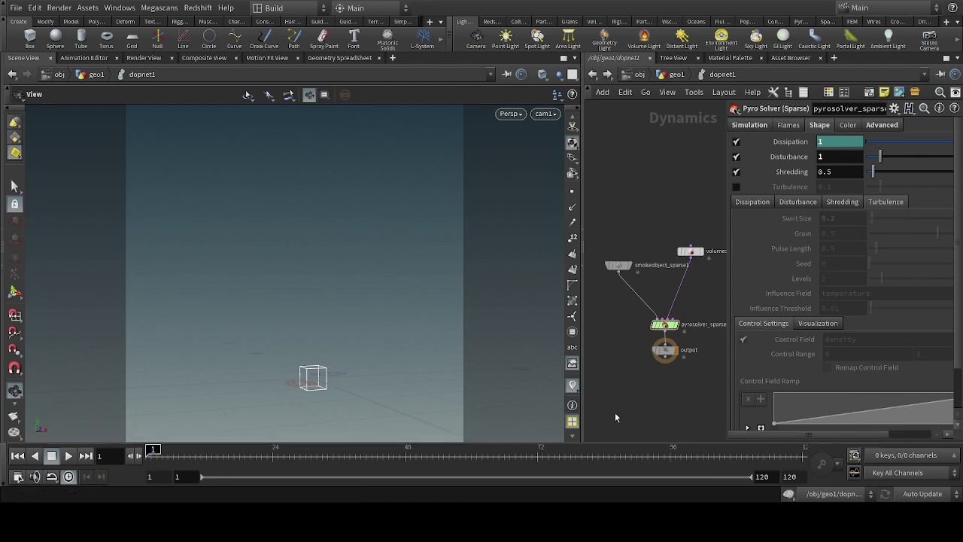
pyautogui.scroll(1, 628, 408)
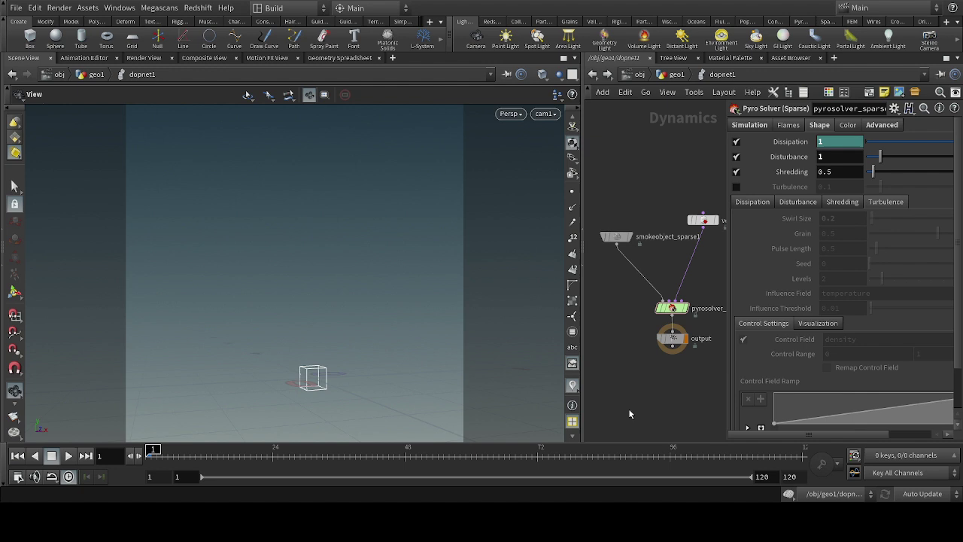
pyautogui.click(66, 458)
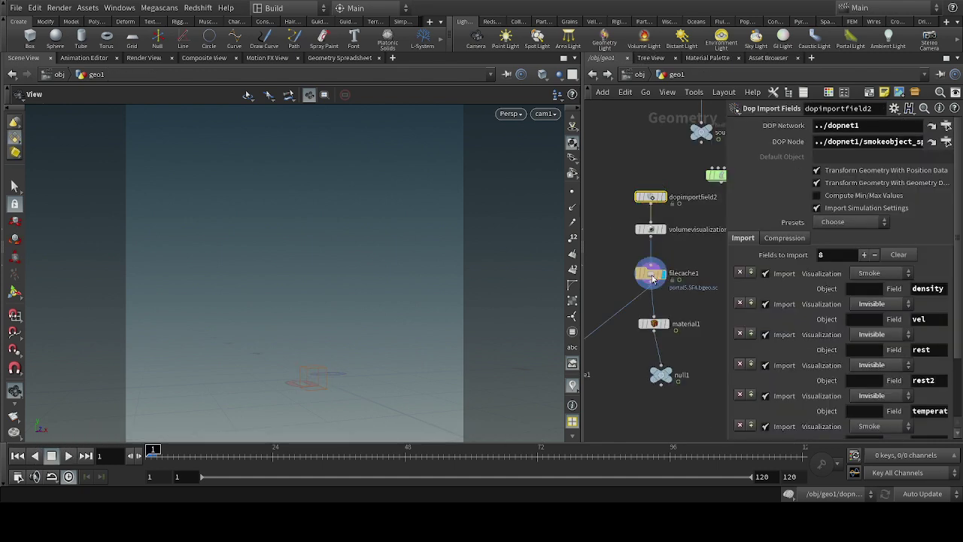
# - Display filecache1 in geo1, scrub through its cached smoke, and view the whole scene from object level at frame 79
pyautogui.click(655, 276)
pyautogui.moveTo(186, 453); pyautogui.dragTo(286, 451)
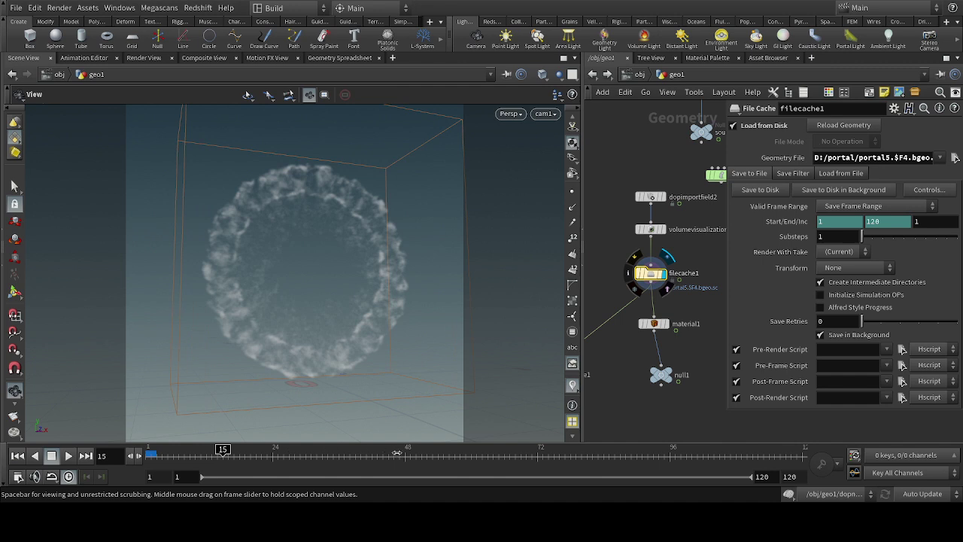
pyautogui.moveTo(396, 452); pyautogui.dragTo(410, 453)
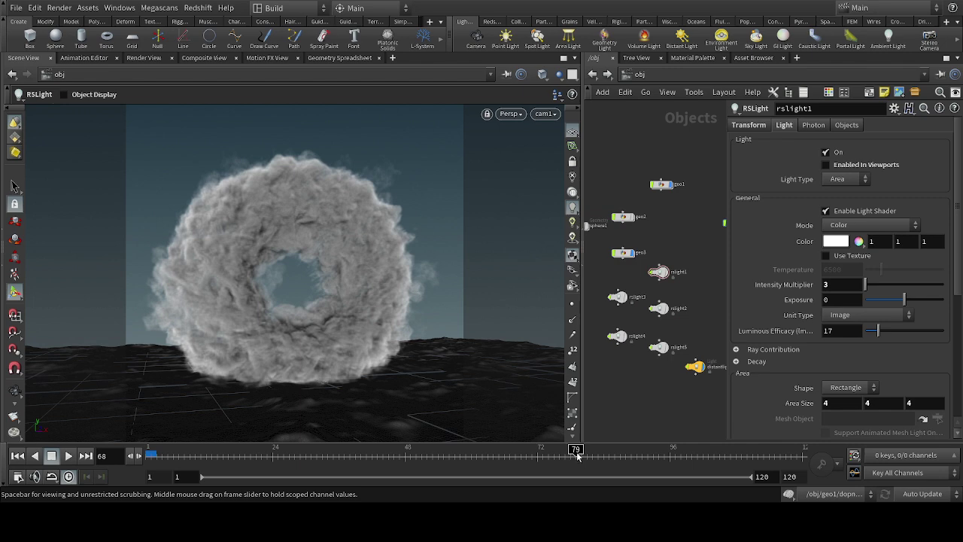
pyautogui.click(576, 455)
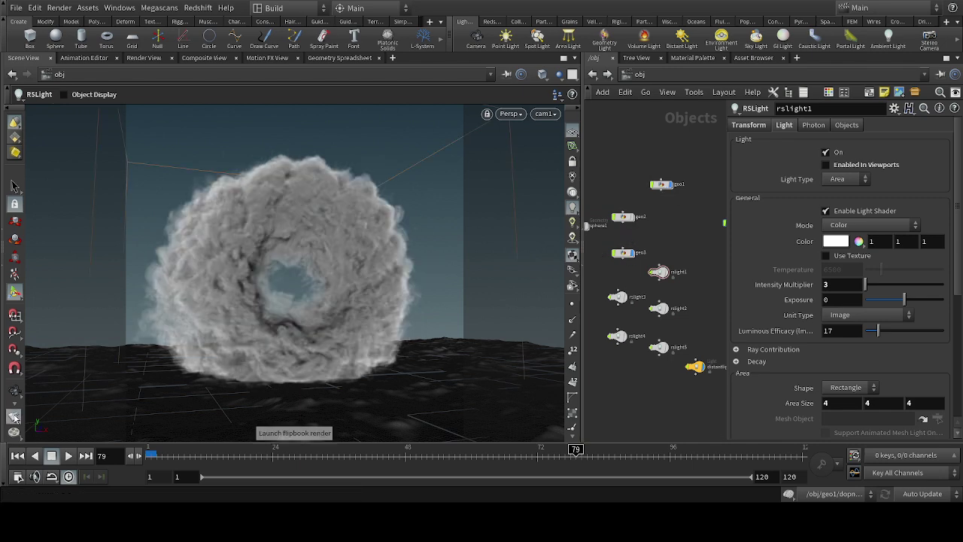
pyautogui.hotkey('ctrl', 'Up')
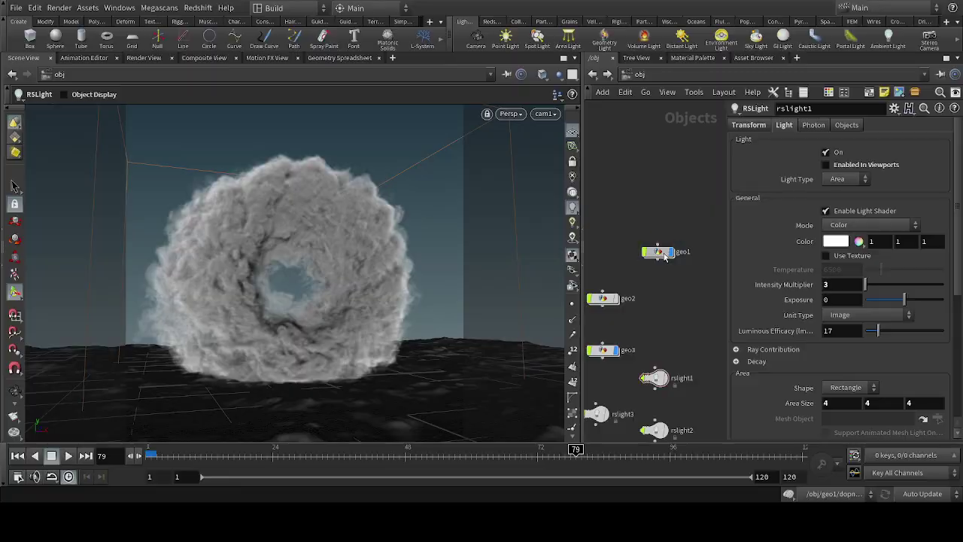
# - Go back into geo1, display dopimportfield1's particles and widen the viewport pane
pyautogui.scroll(-5, 688, 309)
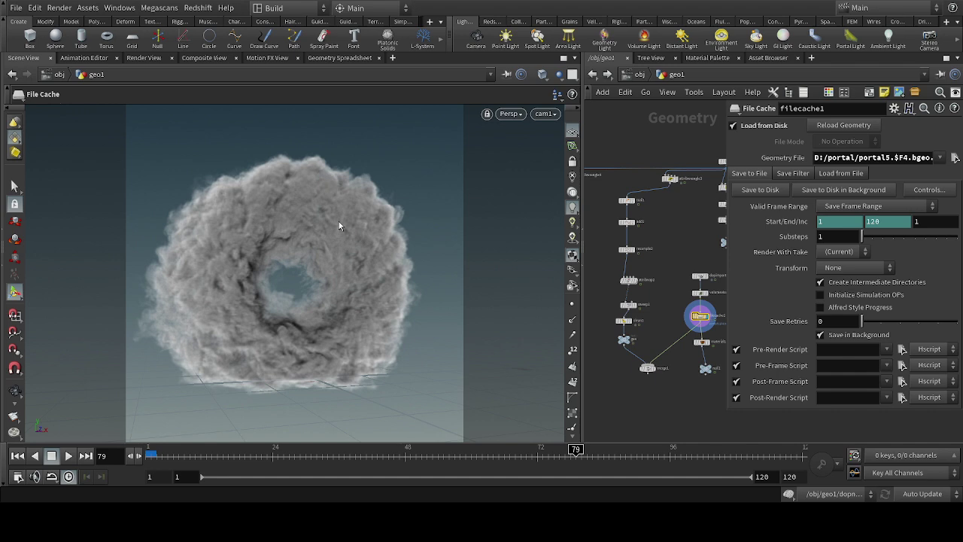
pyautogui.moveTo(694, 194); pyautogui.dragTo(652, 281, button='middle')
pyautogui.scroll(3, 713, 230)
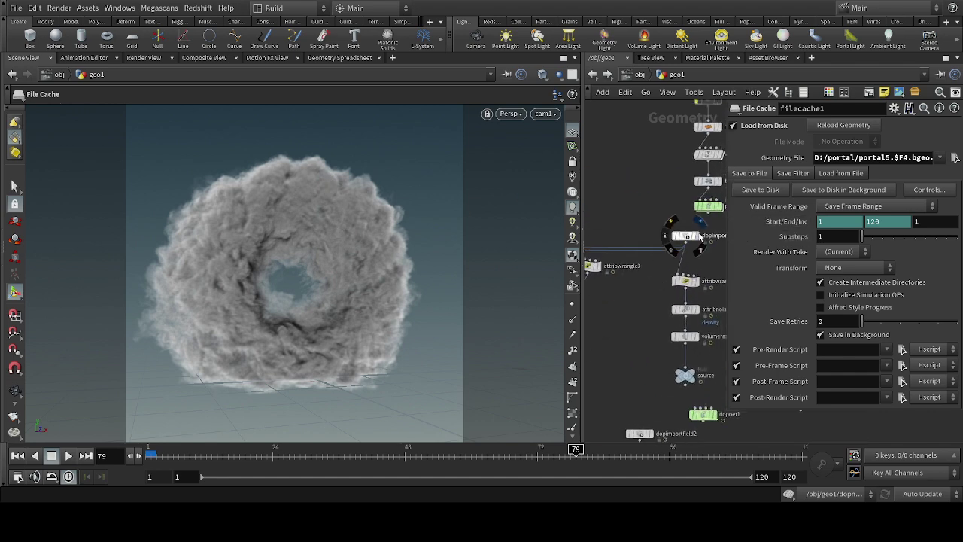
pyautogui.click(695, 236)
pyautogui.moveTo(581, 333); pyautogui.dragTo(611, 333)
pyautogui.scroll(2, 662, 316)
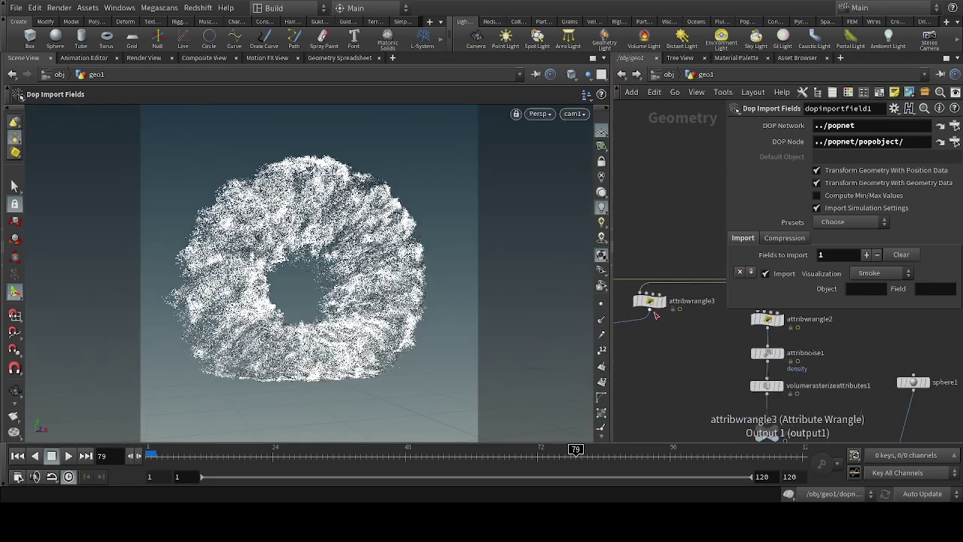
# - Display attribwrangle3 and play the timeline to preview its thinned-out particles
pyautogui.click(661, 304)
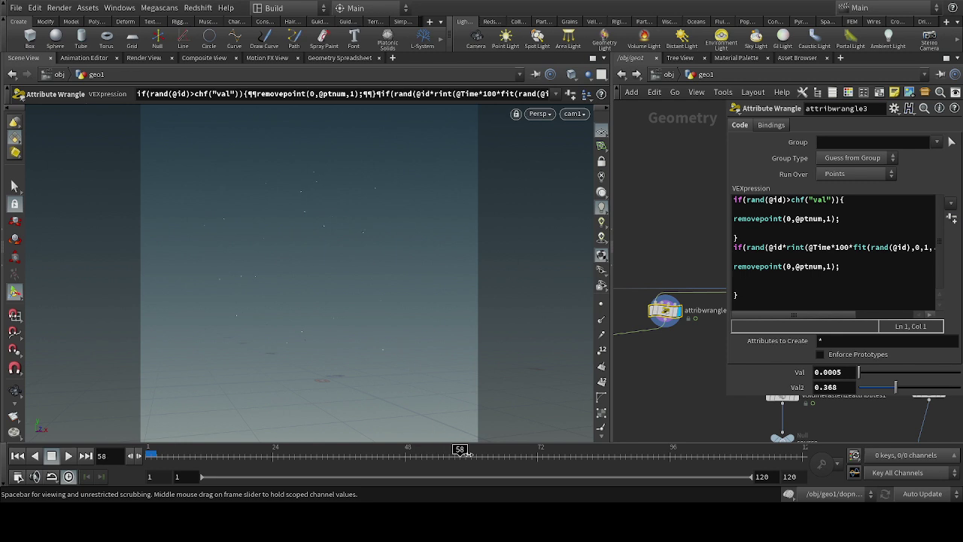
pyautogui.click(338, 449)
pyautogui.click(69, 456)
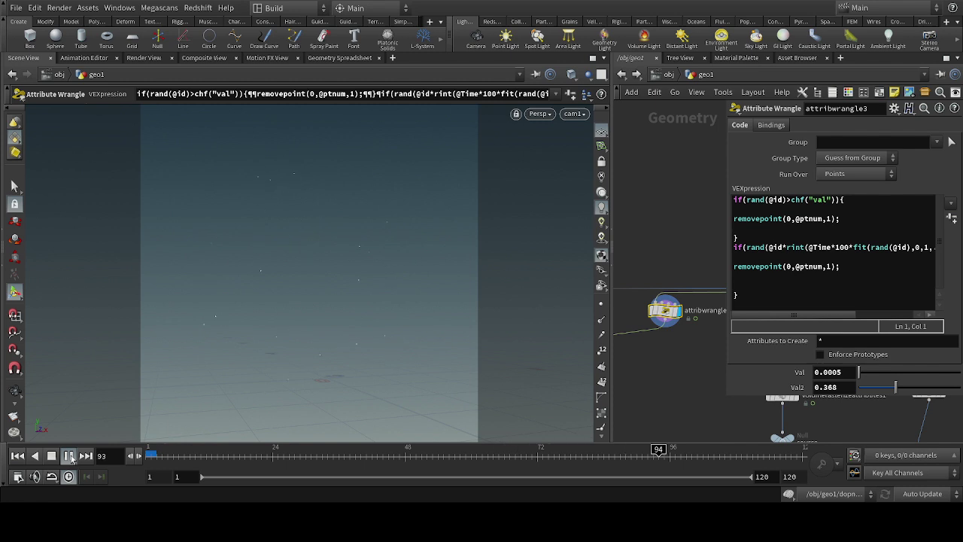
pyautogui.click(69, 456)
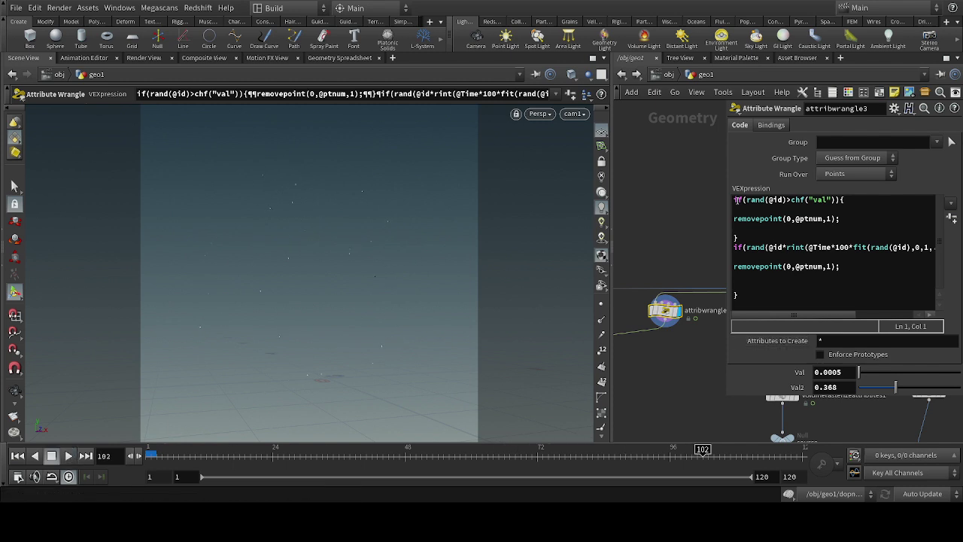
# - Widen attribwrangle3's parameters and examine its first random point-removal condition and the Val setting
pyautogui.moveTo(724, 205); pyautogui.dragTo(652, 207)
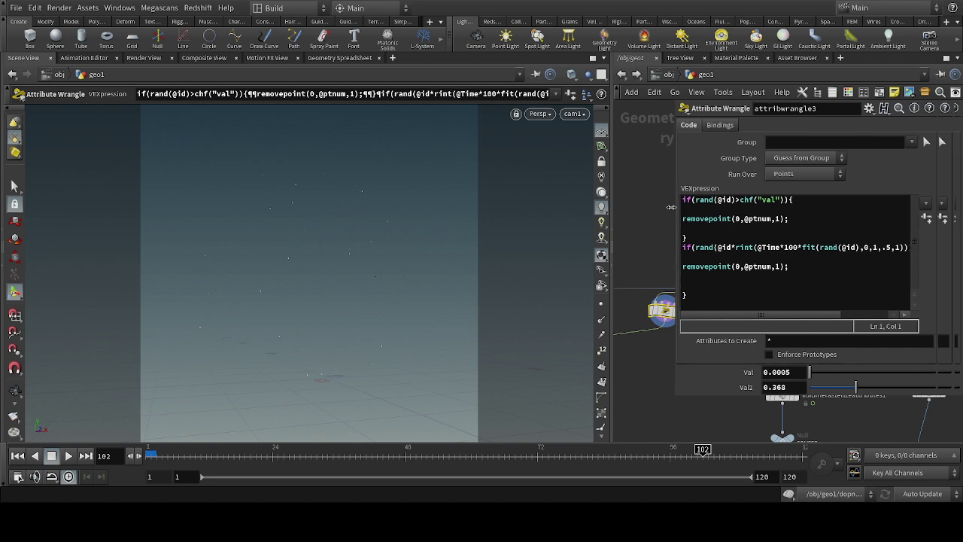
pyautogui.moveTo(711, 200); pyautogui.dragTo(759, 200)
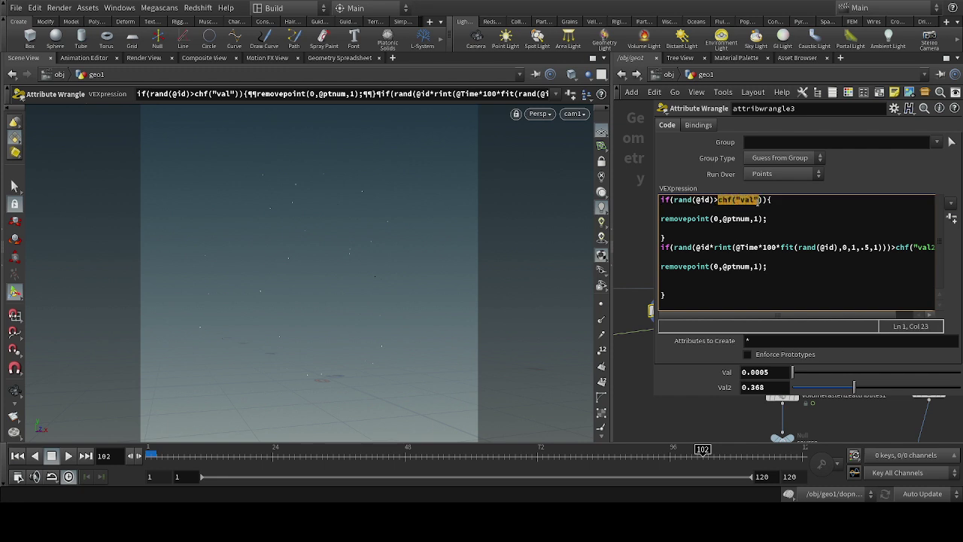
pyautogui.tripleClick(761, 200)
pyautogui.click(758, 372)
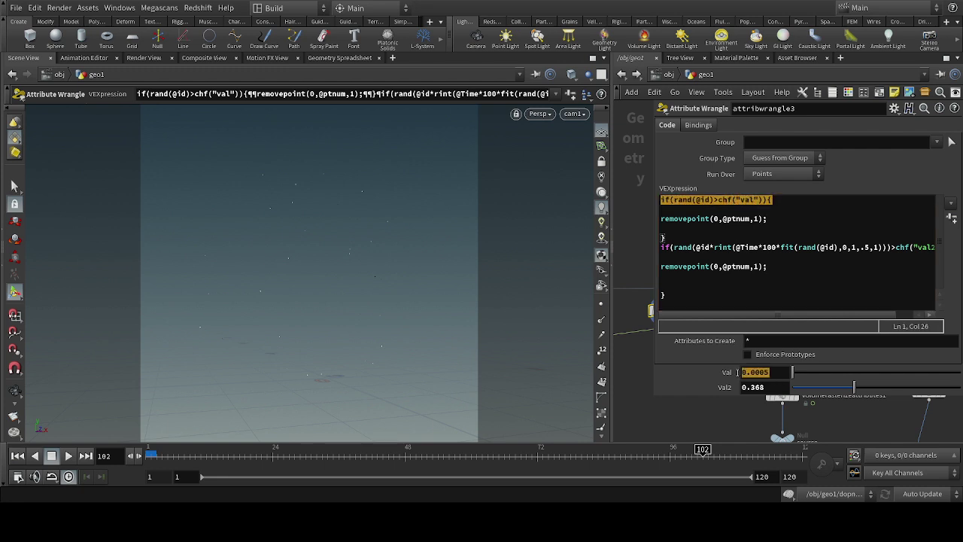
pyautogui.moveTo(768, 219); pyautogui.dragTo(659, 219)
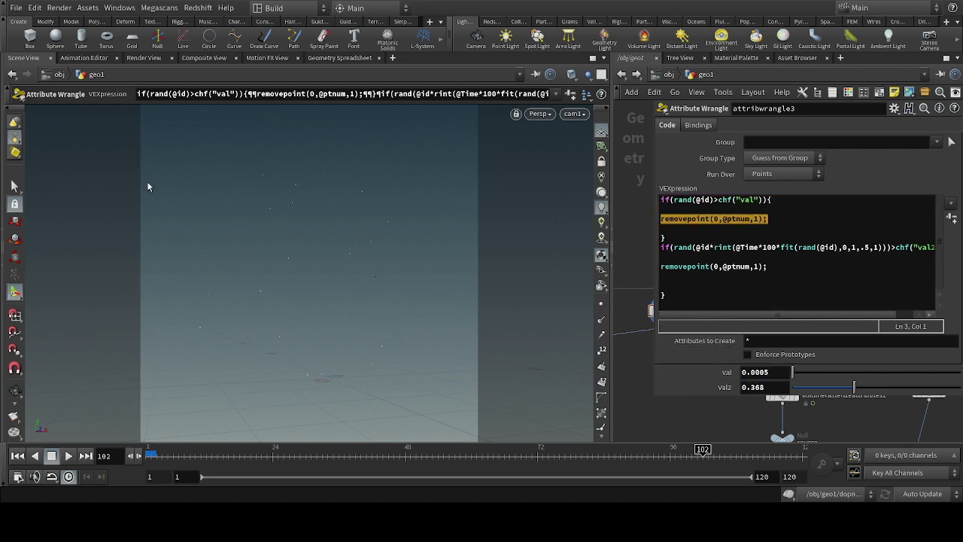
# - Comment out the second point-removal block in attribwrangle3's VEX code, including the closing brace above it
pyautogui.click(661, 238)
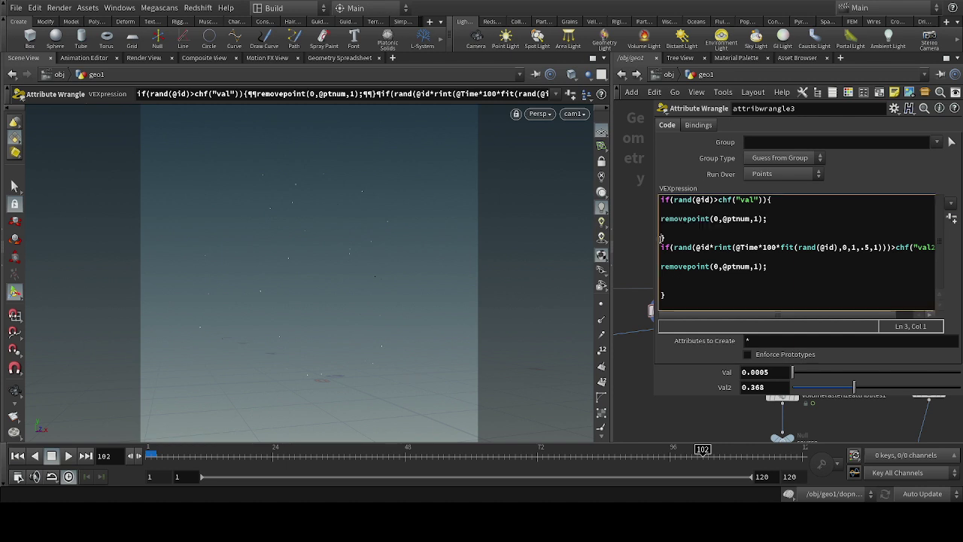
pyautogui.write('////')
pyautogui.click(659, 266)
pyautogui.write('//')
pyautogui.click(662, 295)
pyautogui.write('//')
pyautogui.click(619, 396)
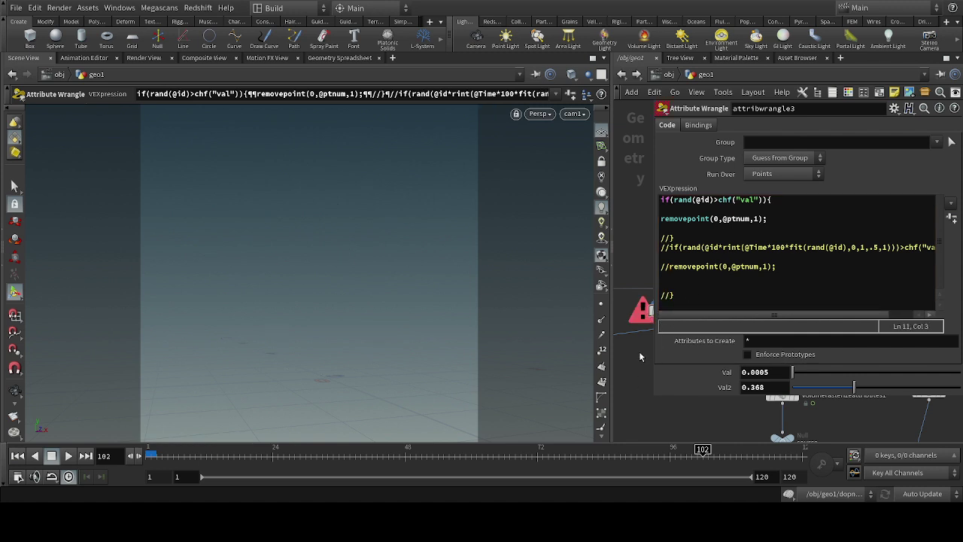
# - Uncomment the first condition's closing brace in attribwrangle3 and scrub the timeline to frame 108
pyautogui.moveTo(669, 238); pyautogui.dragTo(657, 240)
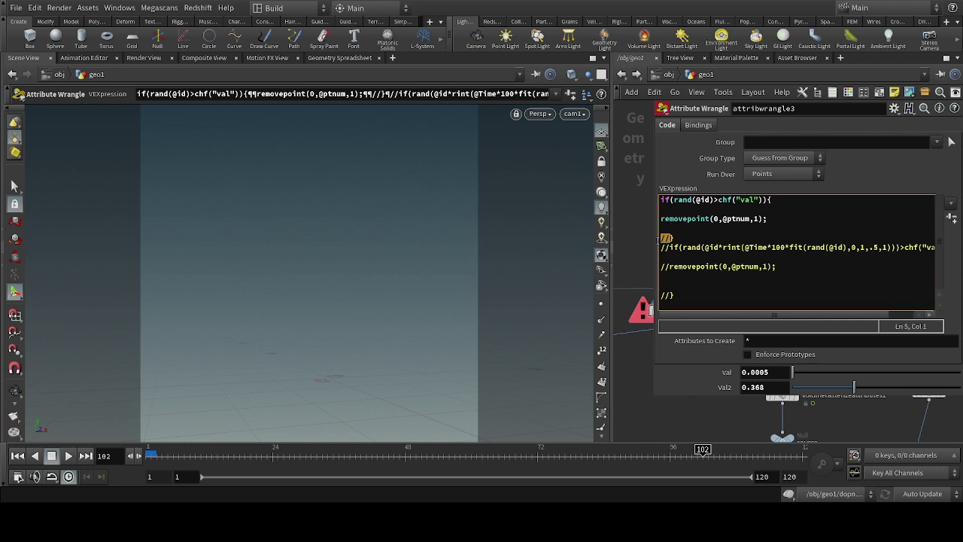
pyautogui.press('Delete')
pyautogui.click(634, 379)
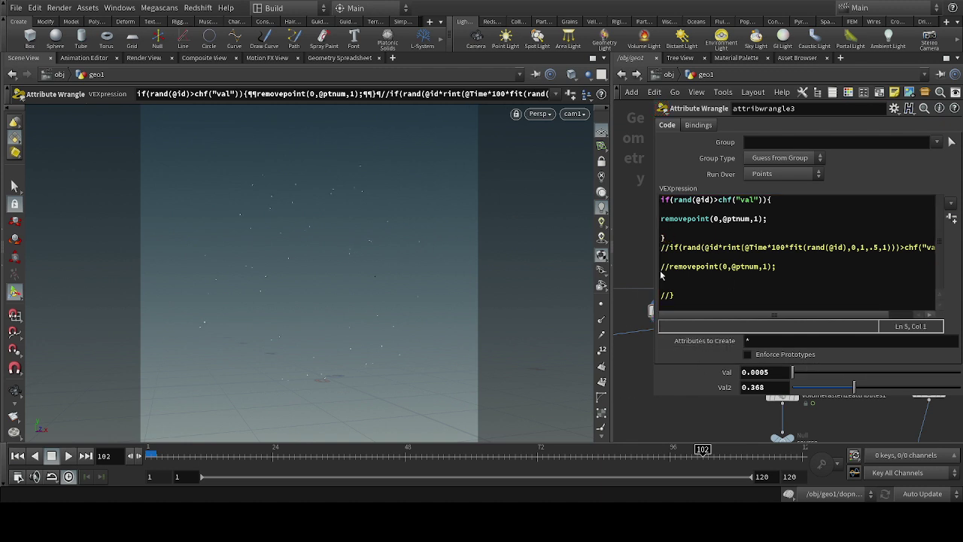
pyautogui.moveTo(315, 451); pyautogui.dragTo(742, 448)
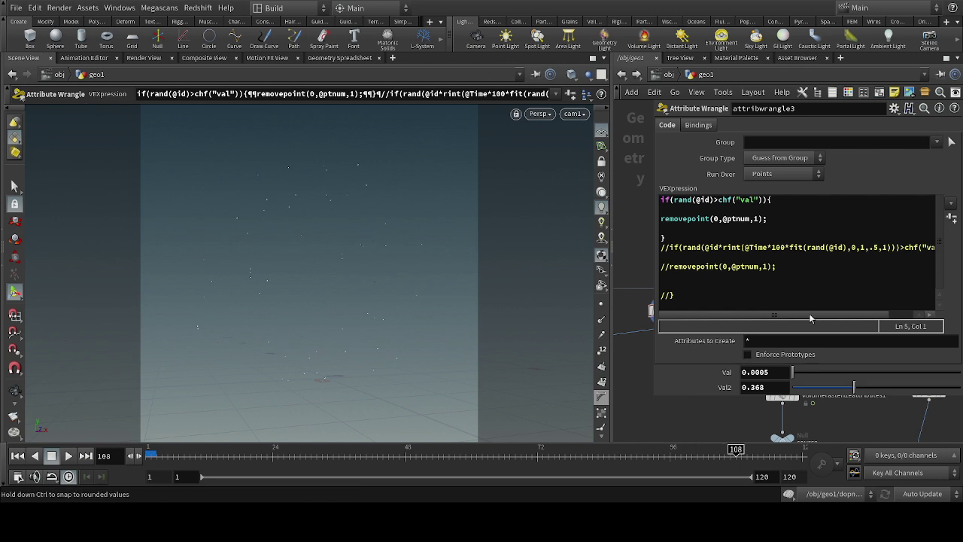
pyautogui.moveTo(712, 201); pyautogui.dragTo(697, 201)
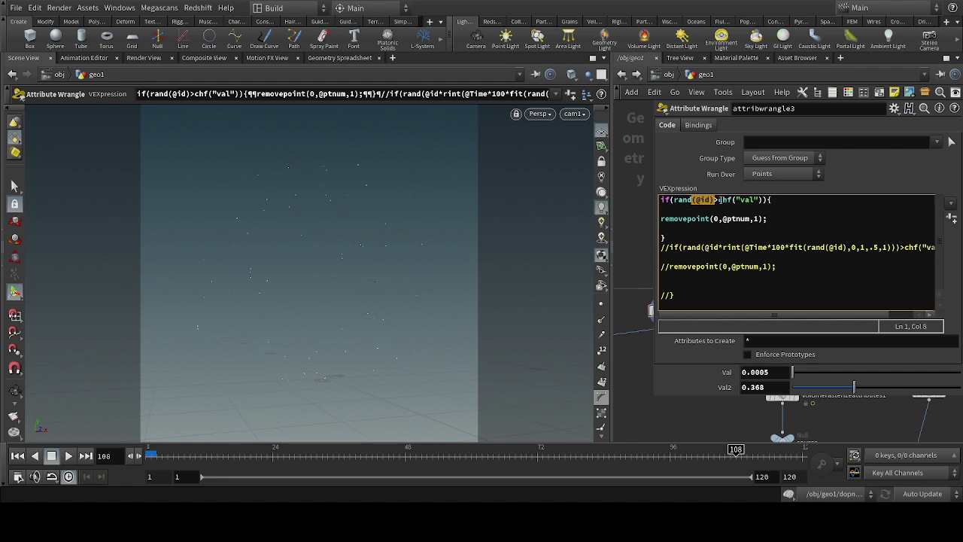
pyautogui.click(719, 201)
pyautogui.moveTo(717, 200); pyautogui.dragTo(761, 200)
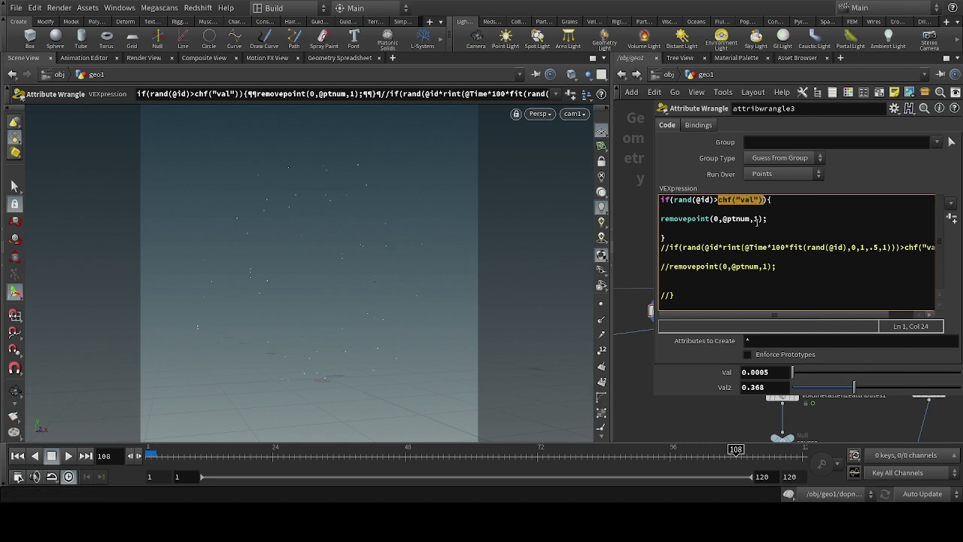
# - Uncomment the second point-removal block in attribwrangle3's VEX code
pyautogui.moveTo(669, 250); pyautogui.dragTo(661, 294)
pyautogui.press('BackSpace')
pyautogui.press('BackSpace')
pyautogui.press('BackSpace')
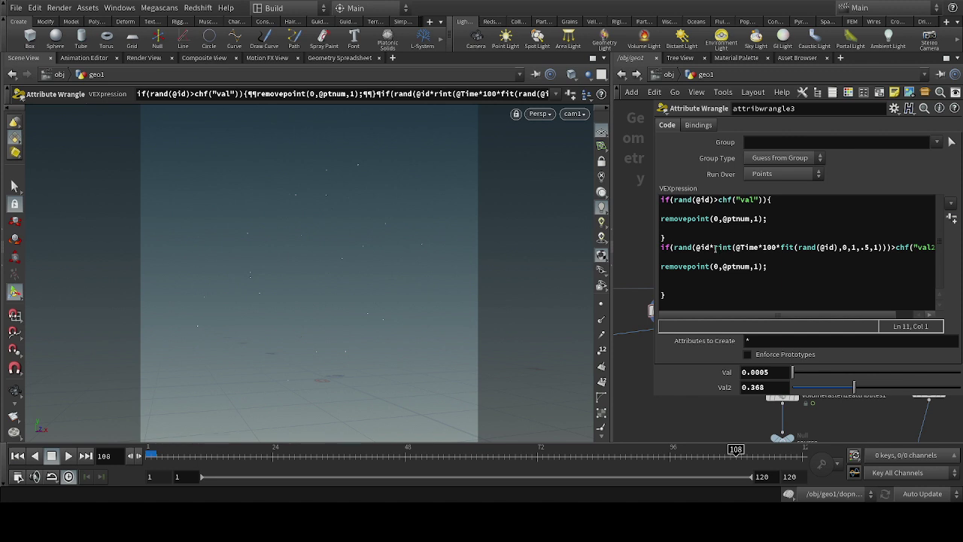
# - Review the time-based rint expression and removepoint call in attribwrangle3's second condition, and play back its flickering effect
pyautogui.moveTo(714, 247); pyautogui.dragTo(892, 247)
pyautogui.click(731, 250)
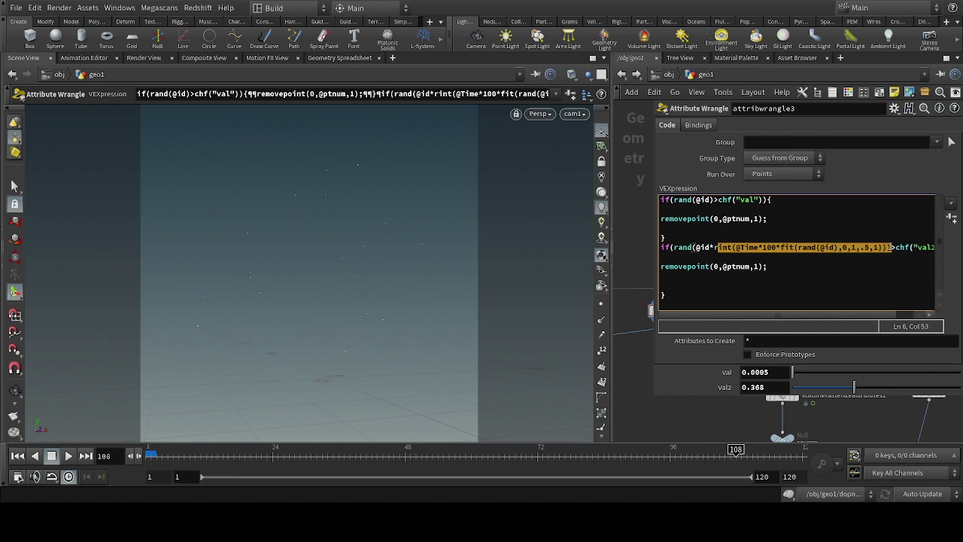
pyautogui.click(892, 249)
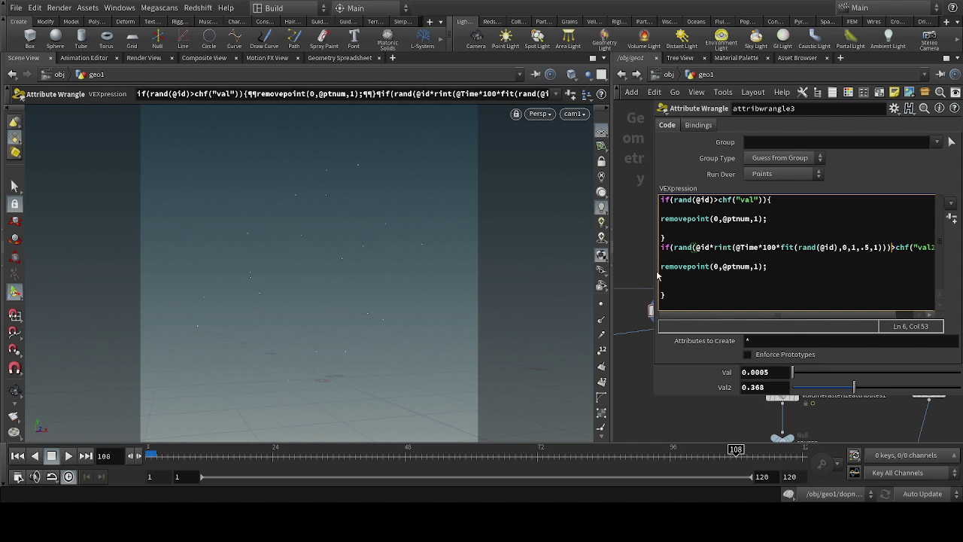
pyautogui.moveTo(696, 291); pyautogui.dragTo(660, 266)
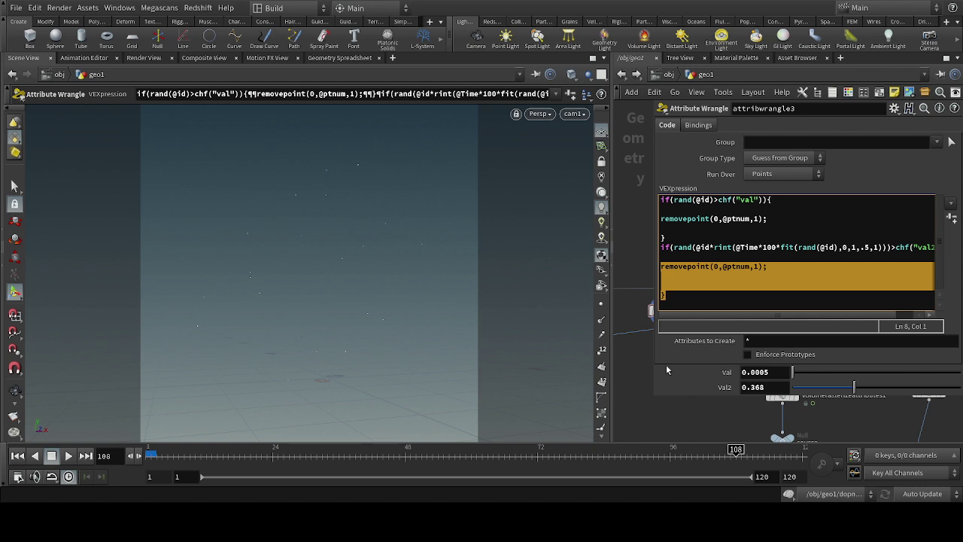
pyautogui.moveTo(439, 456); pyautogui.dragTo(277, 453)
pyautogui.click(68, 455)
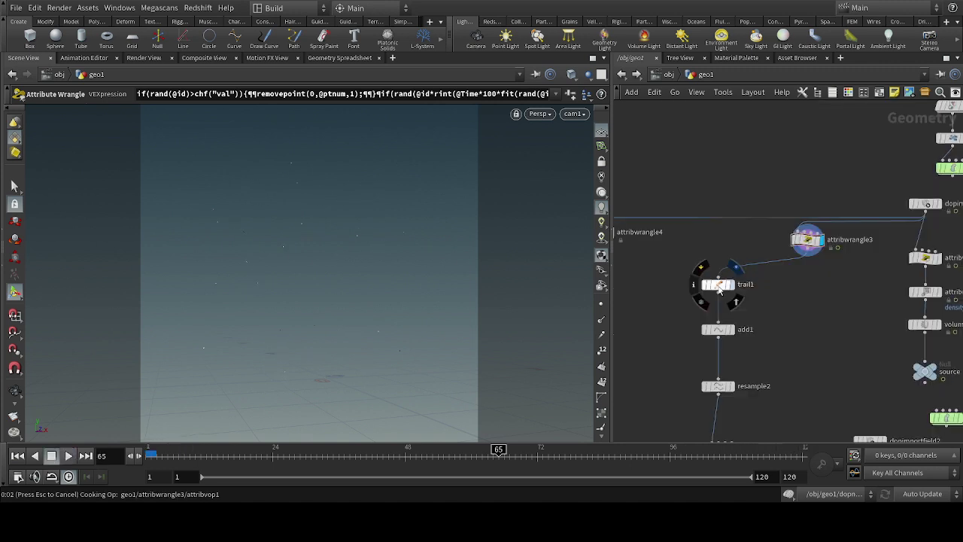
# - Display trail1 and show its parameters
pyautogui.click(719, 291)
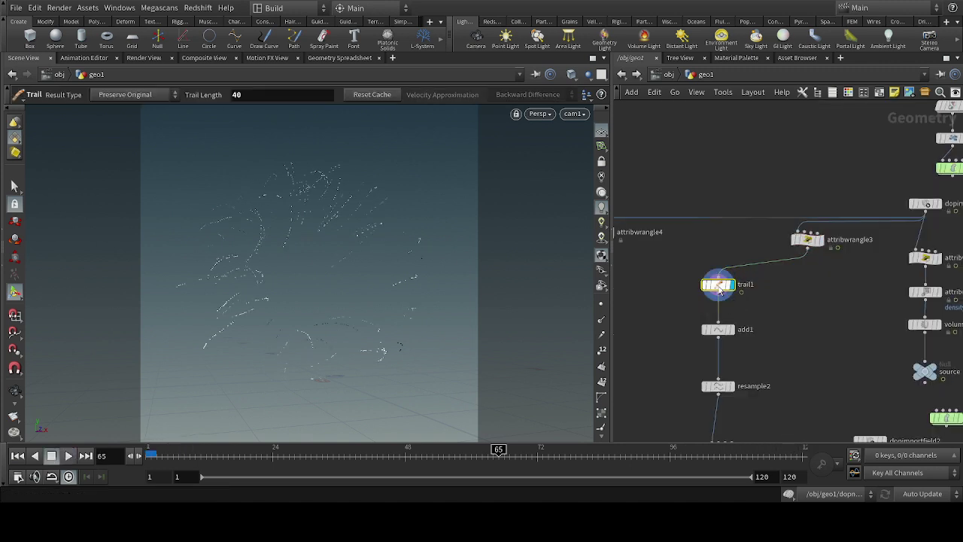
pyautogui.press('p')
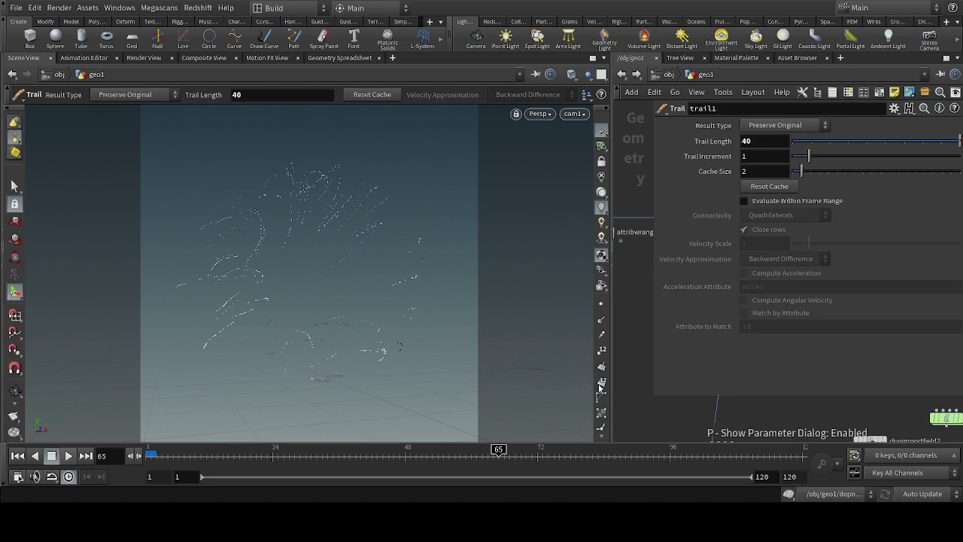
# - Review trail1's parameters, advance the timeline to frame 84 to check the trailing points, and hide the parameters
pyautogui.press('p')
pyautogui.moveTo(720, 296)
pyautogui.press('p')
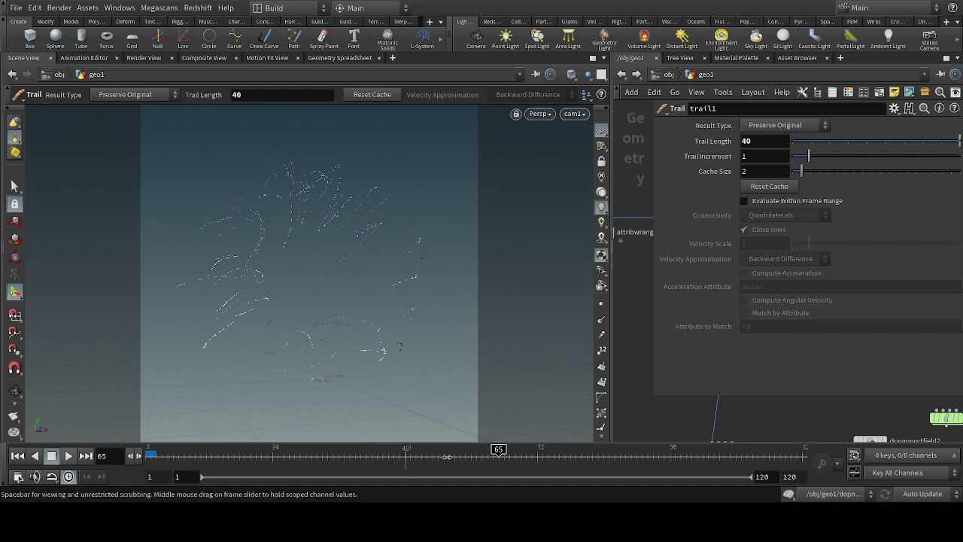
pyautogui.moveTo(482, 459); pyautogui.dragTo(616, 457)
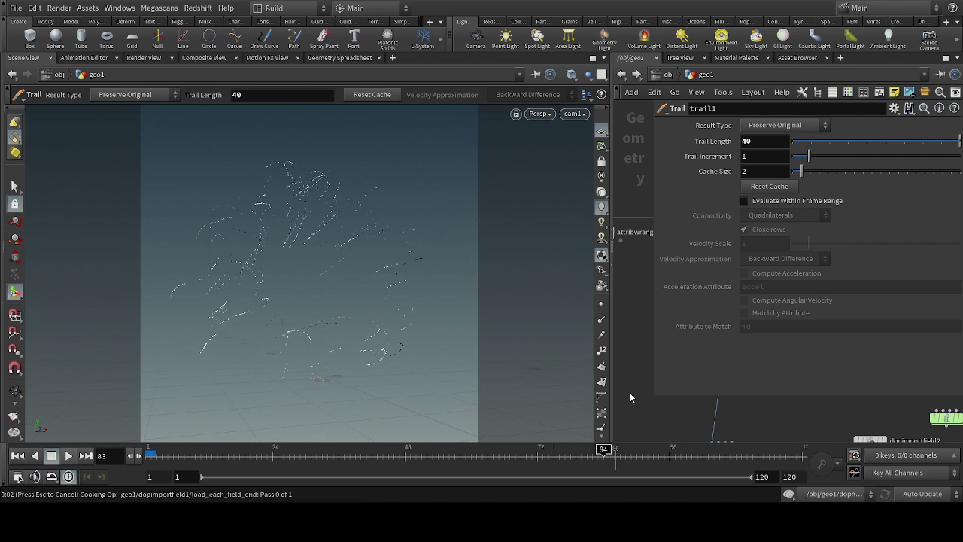
pyautogui.press('p')
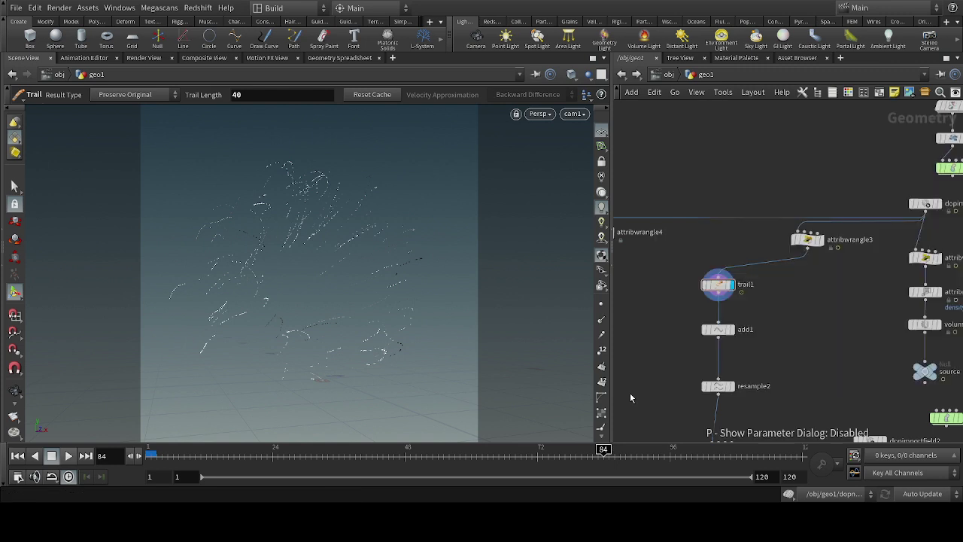
# - Display add1 and examine how it builds polygons by group from the id attribute
pyautogui.click(722, 331)
pyautogui.press('p')
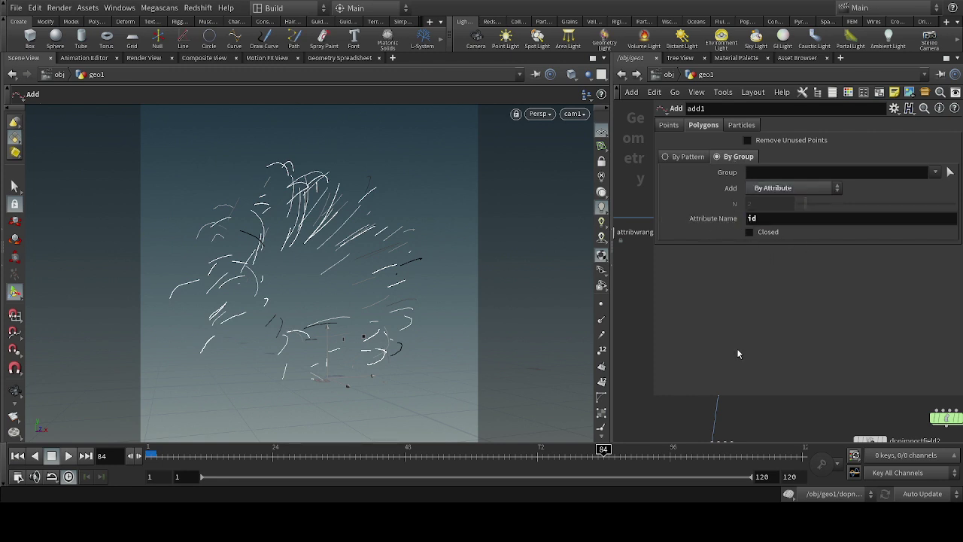
pyautogui.press('p')
# - Display resample2, show the curve points in the viewport, and examine its maximum segment length
pyautogui.moveTo(737, 355); pyautogui.dragTo(786, 263, button='middle')
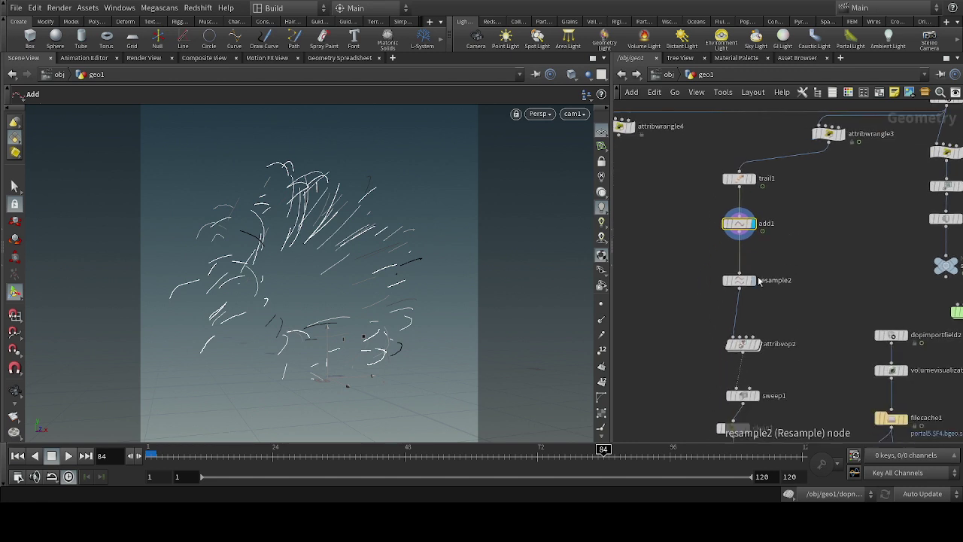
pyautogui.click(756, 280)
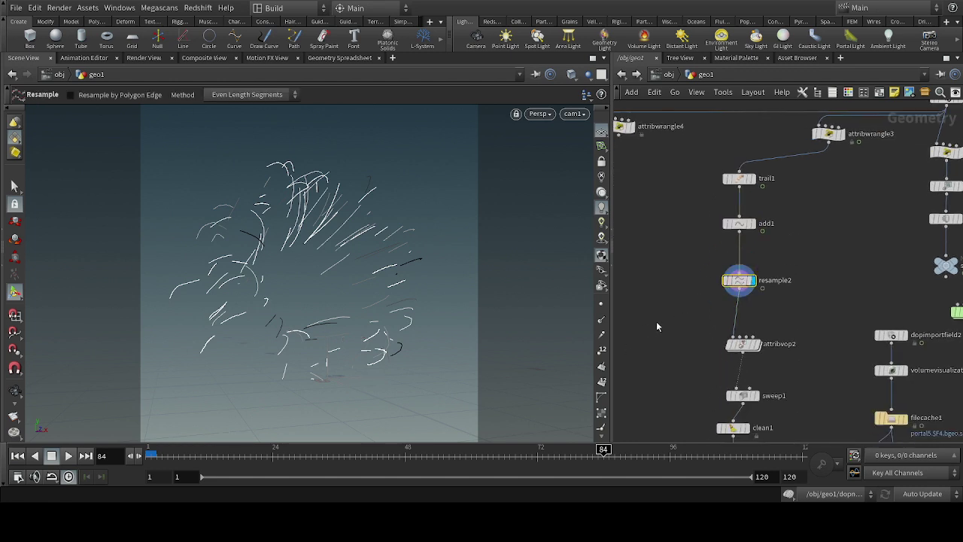
pyautogui.press('p')
pyautogui.click(605, 303)
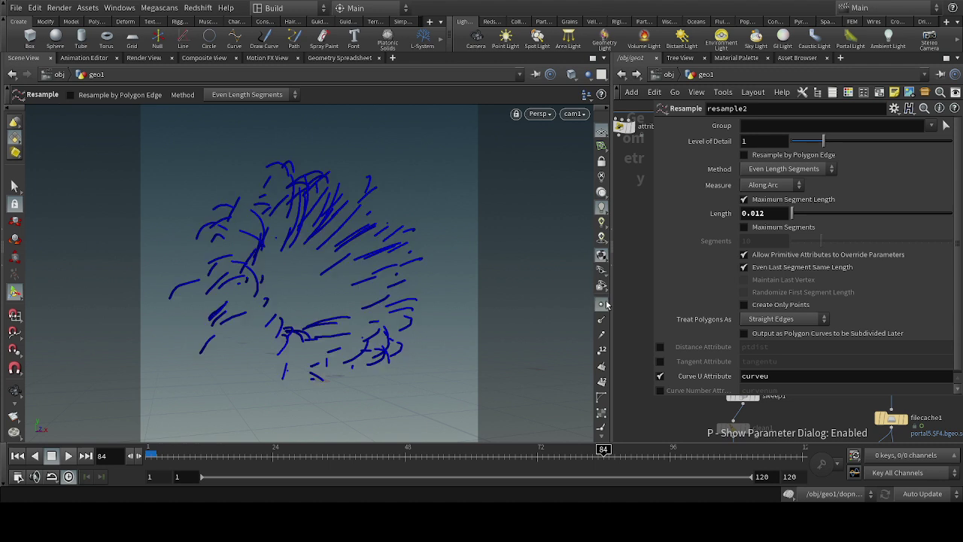
pyautogui.doubleClick(758, 215)
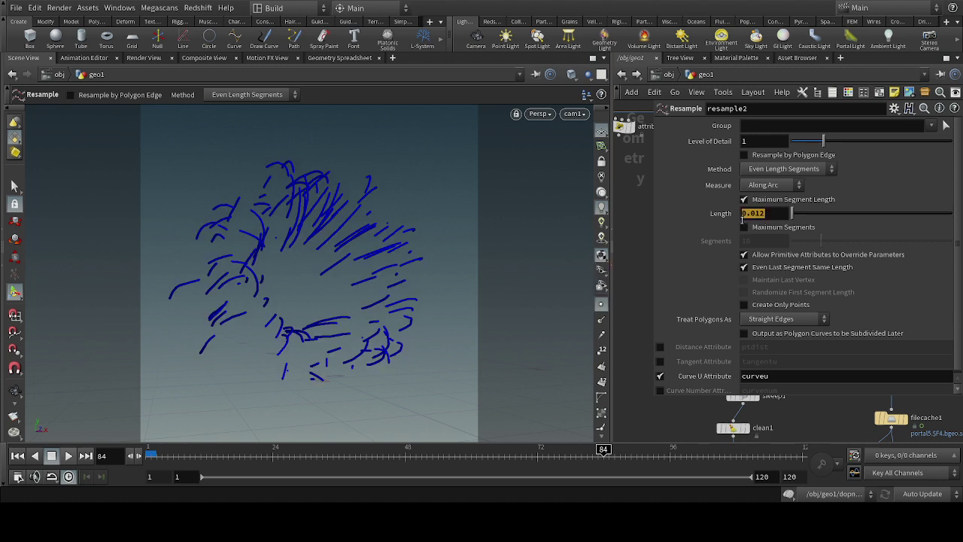
pyautogui.click(763, 217)
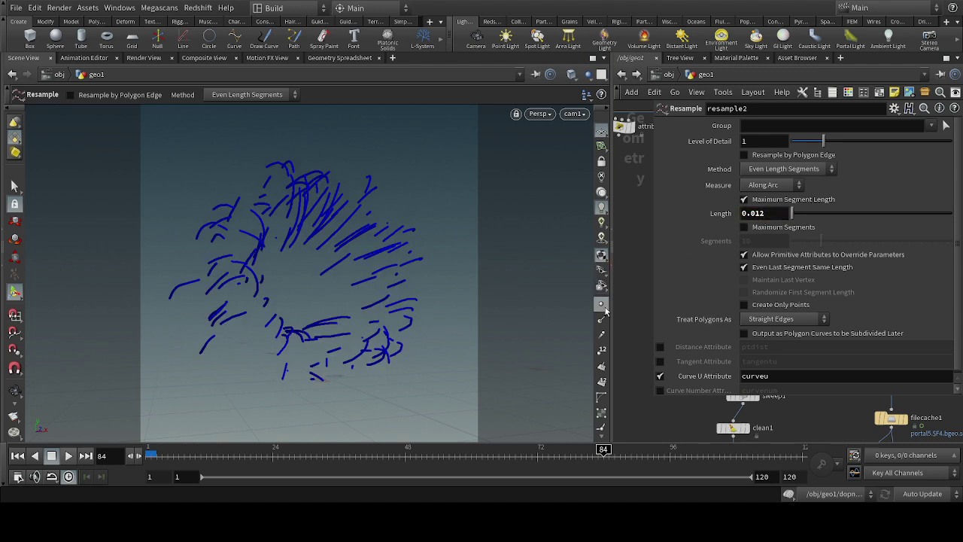
pyautogui.press('p')
# - Display attribvop2 and open its inner VEX network
pyautogui.moveTo(679, 339); pyautogui.dragTo(675, 254, button='middle')
pyautogui.moveTo(677, 246); pyautogui.dragTo(796, 292)
pyautogui.click(755, 268)
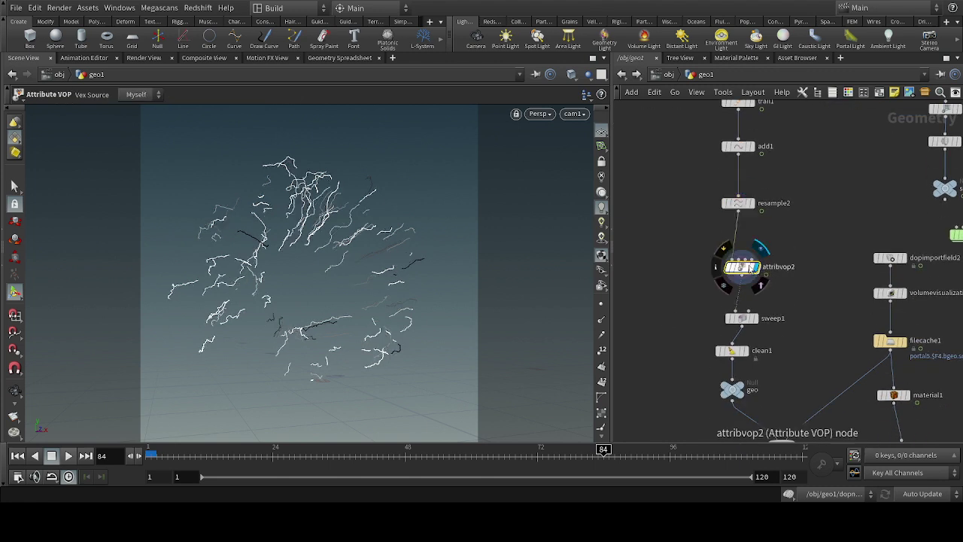
pyautogui.doubleClick(742, 272)
pyautogui.click(756, 315)
pyautogui.scroll(3, 756, 259)
pyautogui.scroll(-2, 757, 270)
pyautogui.press('p')
pyautogui.press('p')
# - Inspect the parameters of the Anti-Aliased Noise node and the Add node that combines it with the point position
pyautogui.click(828, 246)
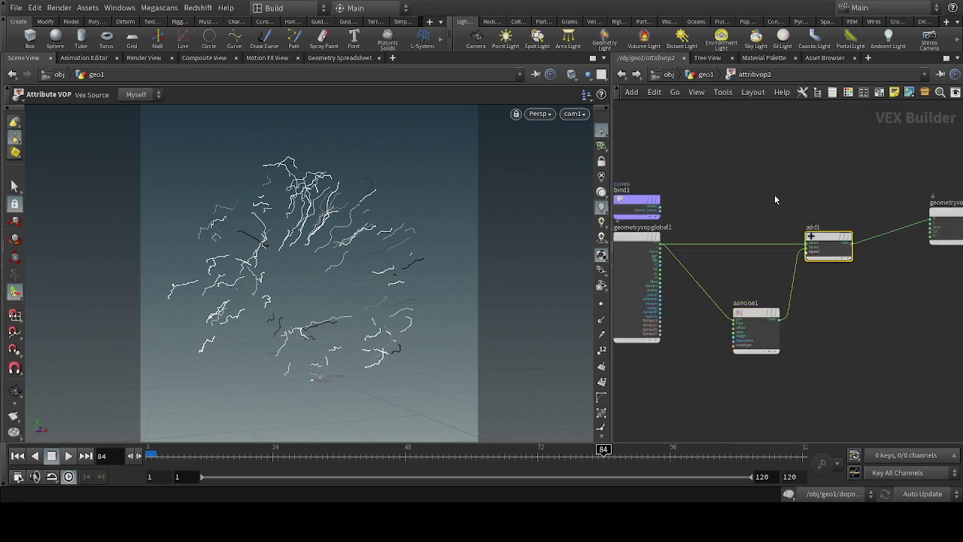
pyautogui.press('p')
pyautogui.press('p')
pyautogui.moveTo(746, 302); pyautogui.dragTo(754, 339)
pyautogui.write('p')
pyautogui.click(740, 396)
pyautogui.click(752, 331)
pyautogui.press('p')
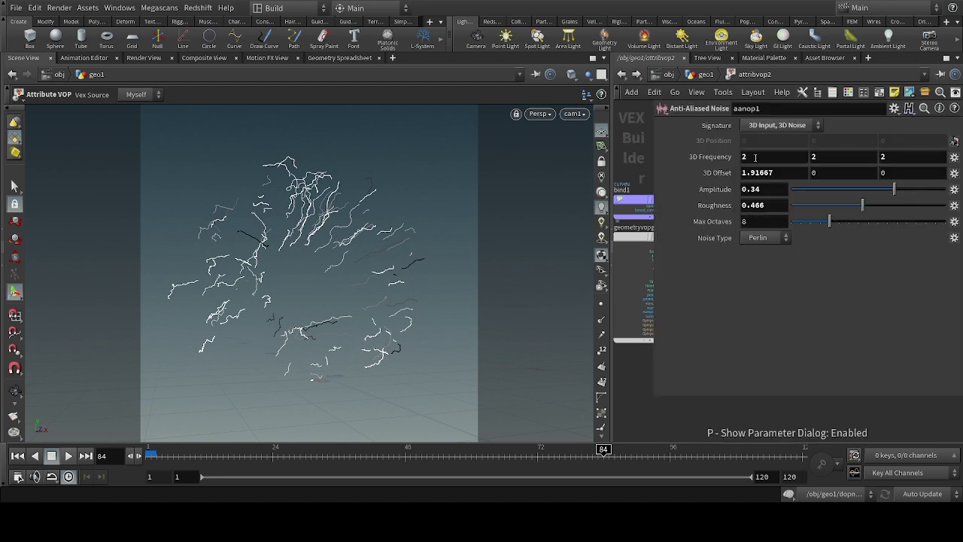
pyautogui.press('p')
pyautogui.click(828, 238)
pyautogui.press('p')
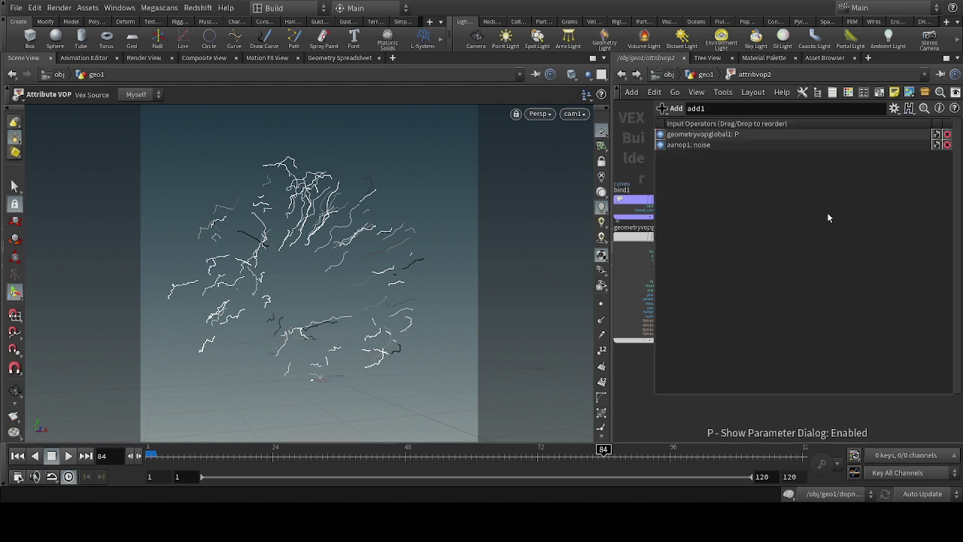
# - Inspect the geometry output node at the end of the VOP network and return to the geo1 level
pyautogui.press('p')
pyautogui.scroll(-2, 871, 230)
pyautogui.moveTo(876, 256); pyautogui.dragTo(849, 260, button='middle')
pyautogui.click(900, 226)
pyautogui.press('p')
pyautogui.press('p')
pyautogui.scroll(1, 758, 265)
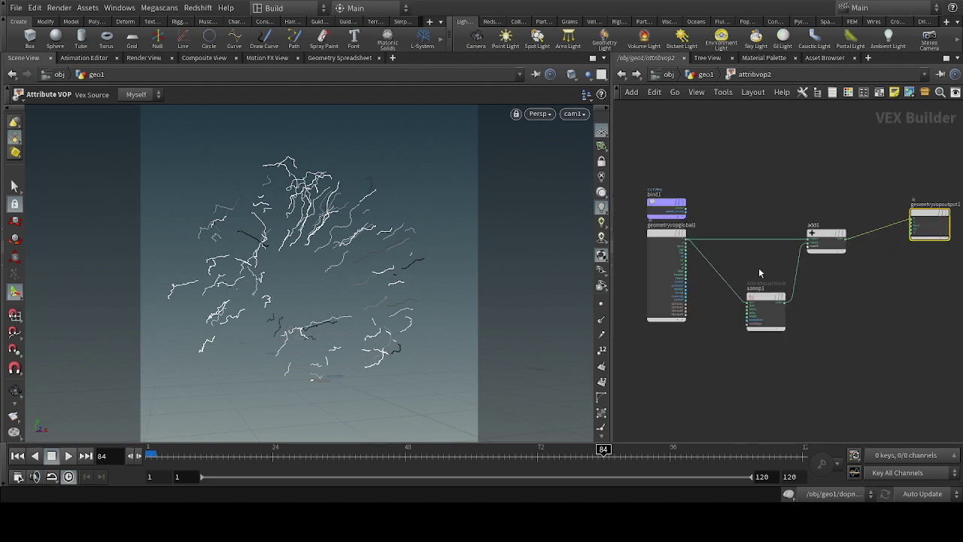
pyautogui.press('u')
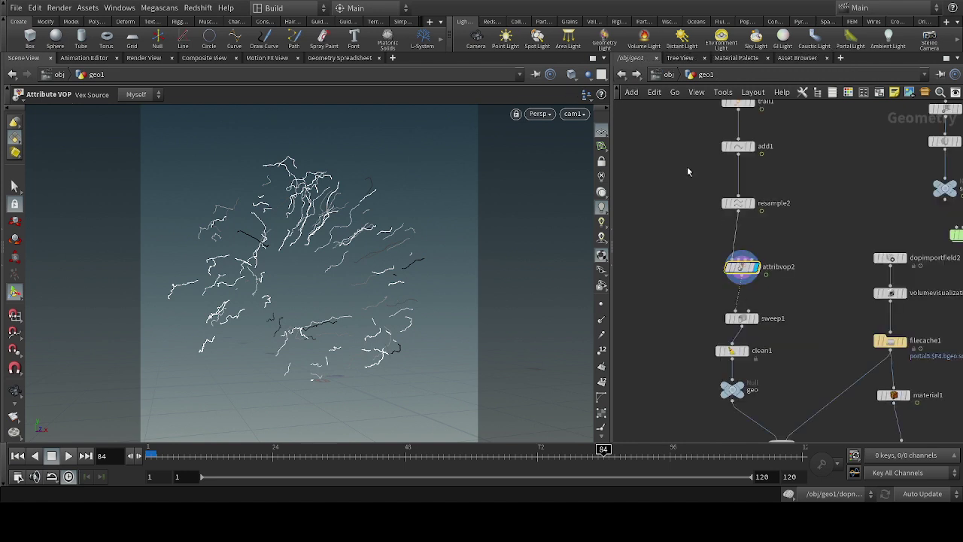
# - Move attribvop2 and sweep1 upward in the network so they sit closer beneath resample2
pyautogui.scroll(-2, 690, 298)
pyautogui.moveTo(690, 298); pyautogui.dragTo(728, 310, button='middle')
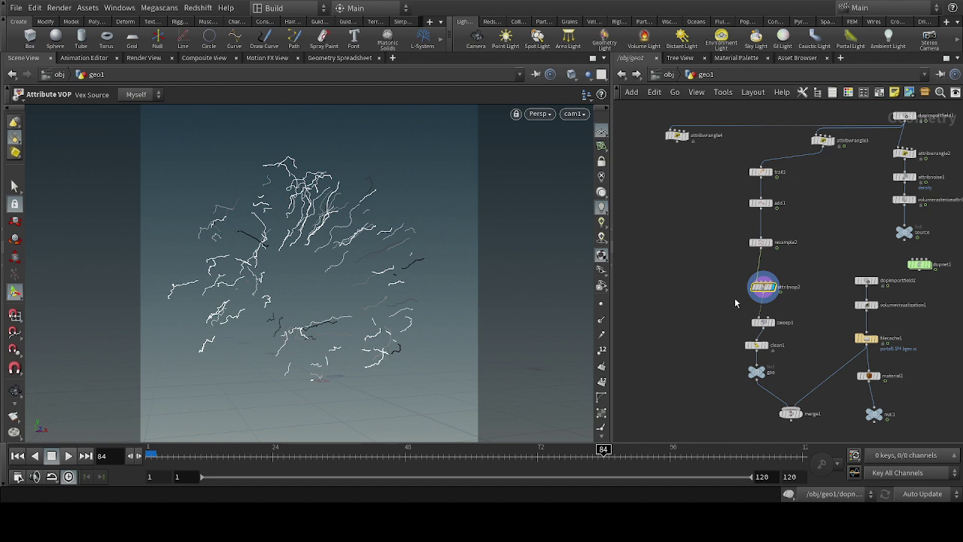
pyautogui.scroll(1, 736, 299)
pyautogui.moveTo(762, 286); pyautogui.dragTo(762, 269)
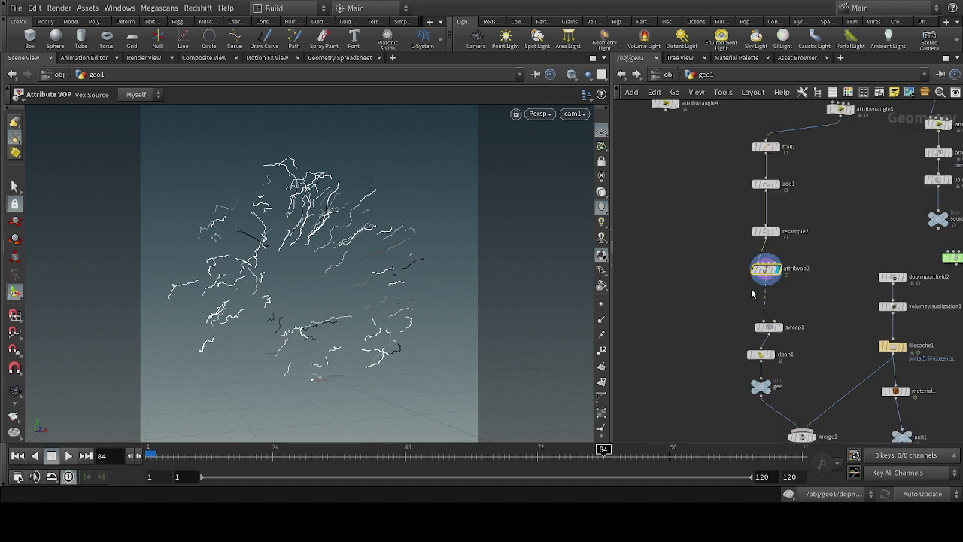
pyautogui.scroll(1, 748, 296)
pyautogui.moveTo(746, 298); pyautogui.dragTo(731, 285, button='middle')
pyautogui.moveTo(744, 321); pyautogui.dragTo(741, 295)
# - Display sweep1 and review its round tube radius and the Scale Ramp applied along the curve
pyautogui.click(752, 296)
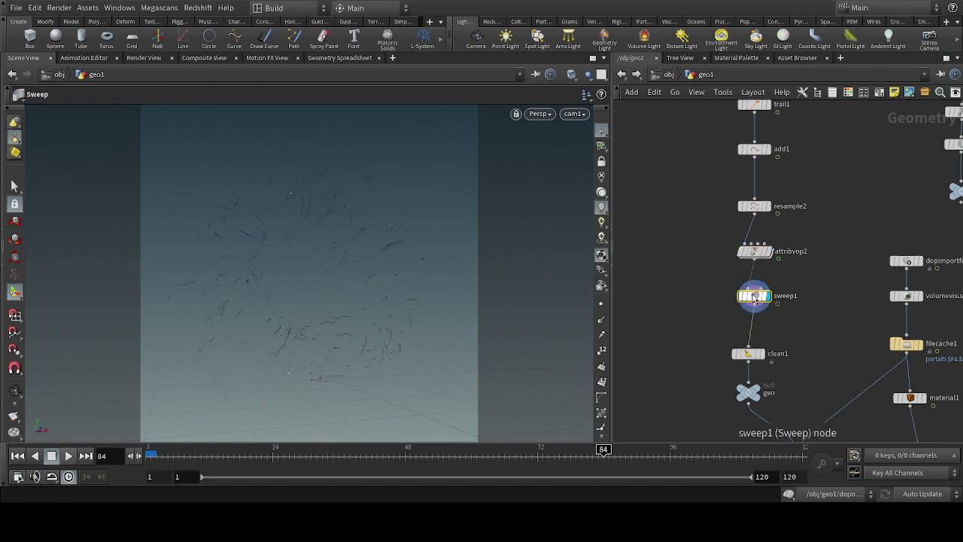
pyautogui.press('p')
pyautogui.scroll(-3, 925, 326)
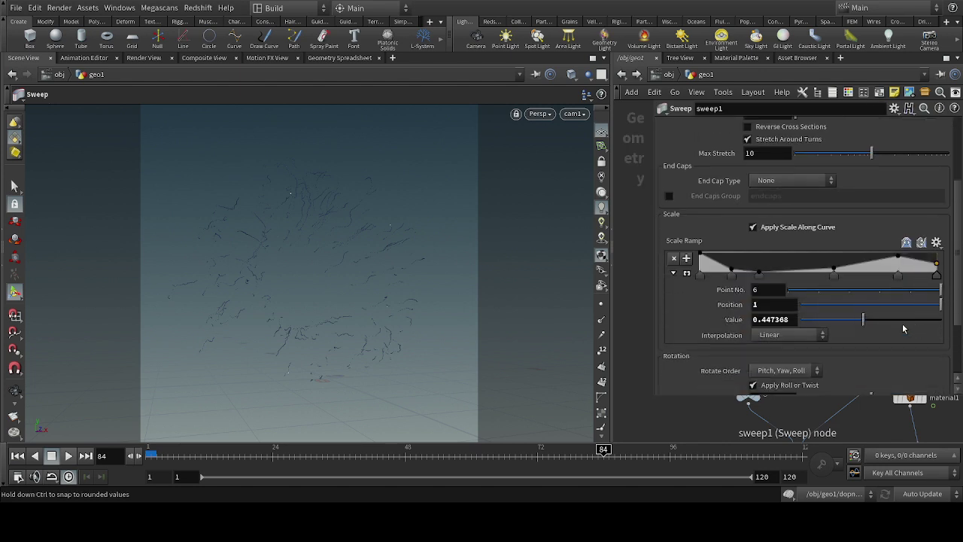
pyautogui.scroll(3, 759, 274)
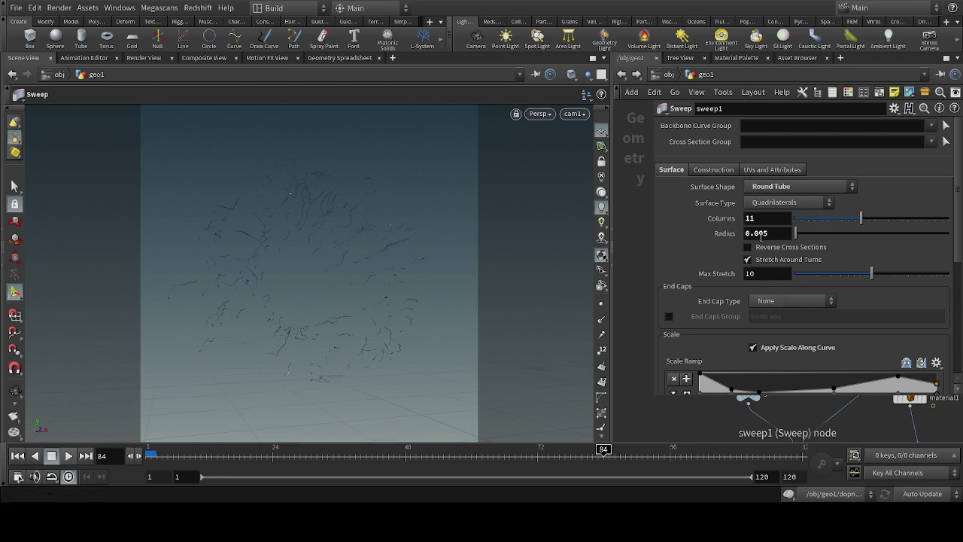
pyautogui.click(767, 233)
pyautogui.scroll(-3, 693, 329)
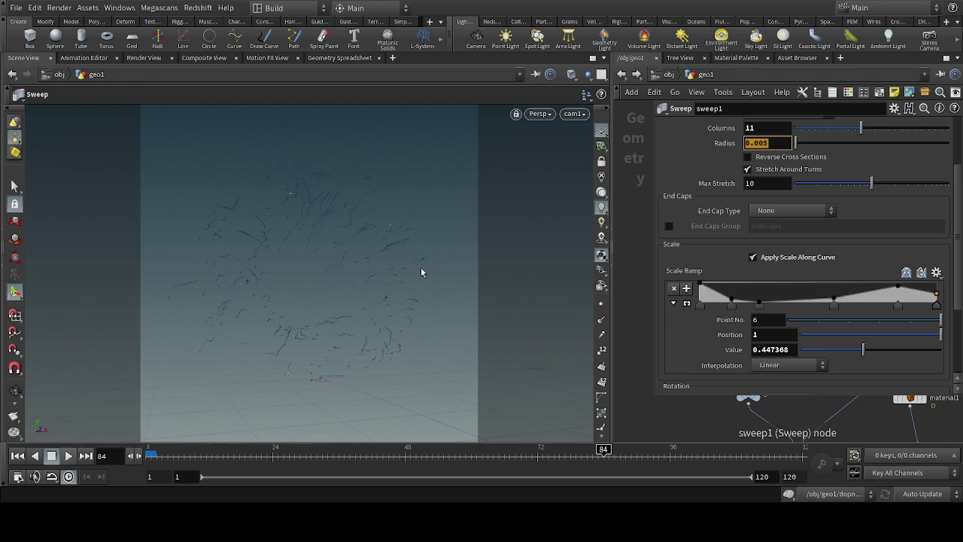
pyautogui.press('Escape')
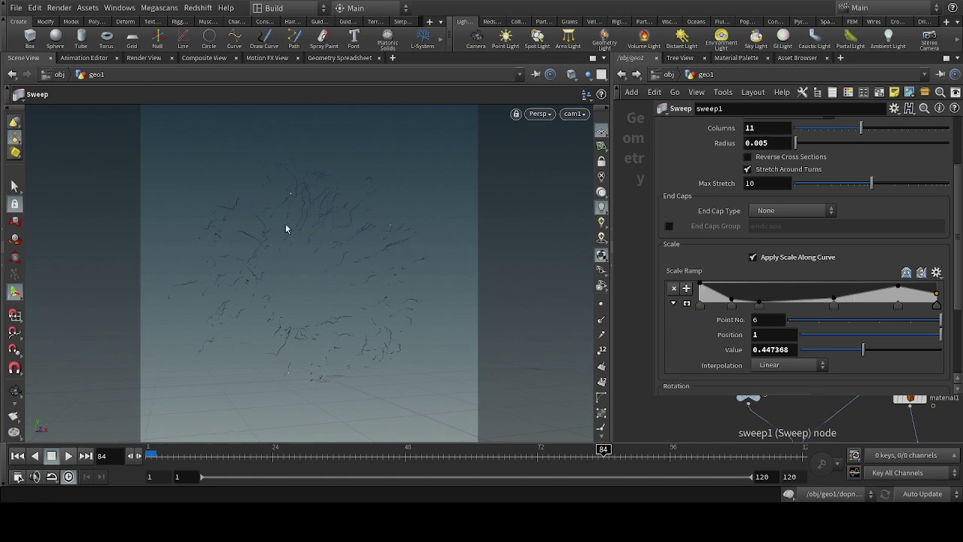
# - Examine the tapered thickness of the swept tubes up close, restore the cam1 view, and hide the parameters
pyautogui.scroll(10, 238, 221)
pyautogui.scroll(2, 192, 218)
pyautogui.press('Return')
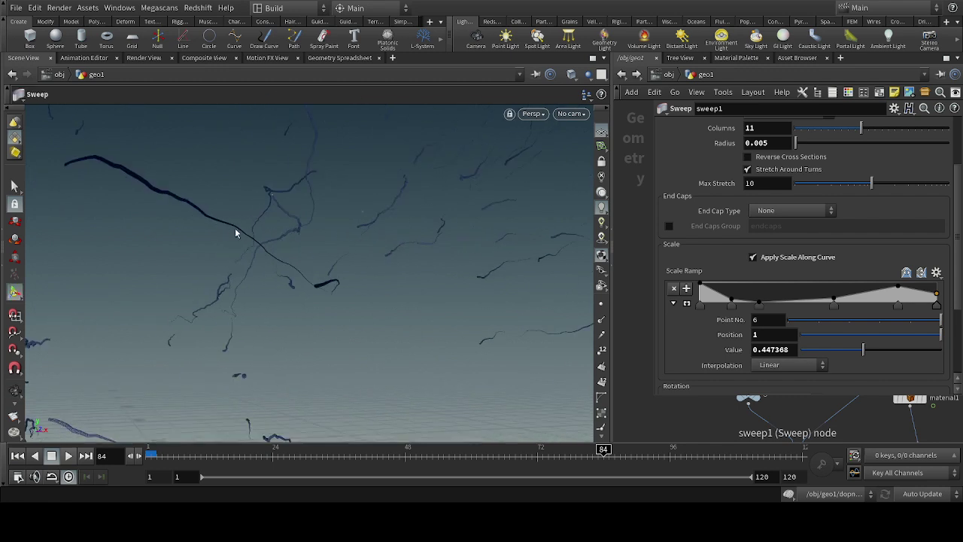
pyautogui.moveTo(311, 286); pyautogui.dragTo(338, 314)
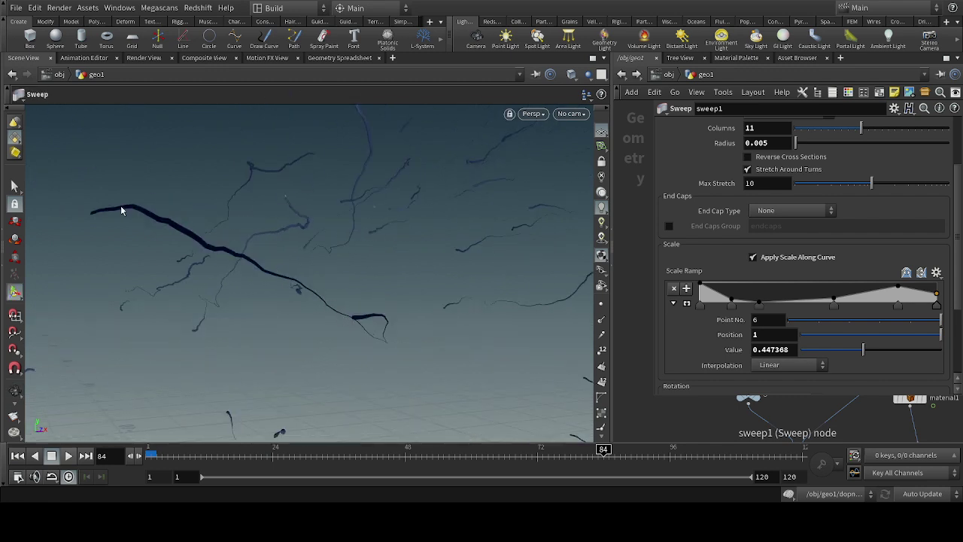
pyautogui.keyDown('alt'); pyautogui.scroll(-12, 185, 226); pyautogui.keyUp('alt')
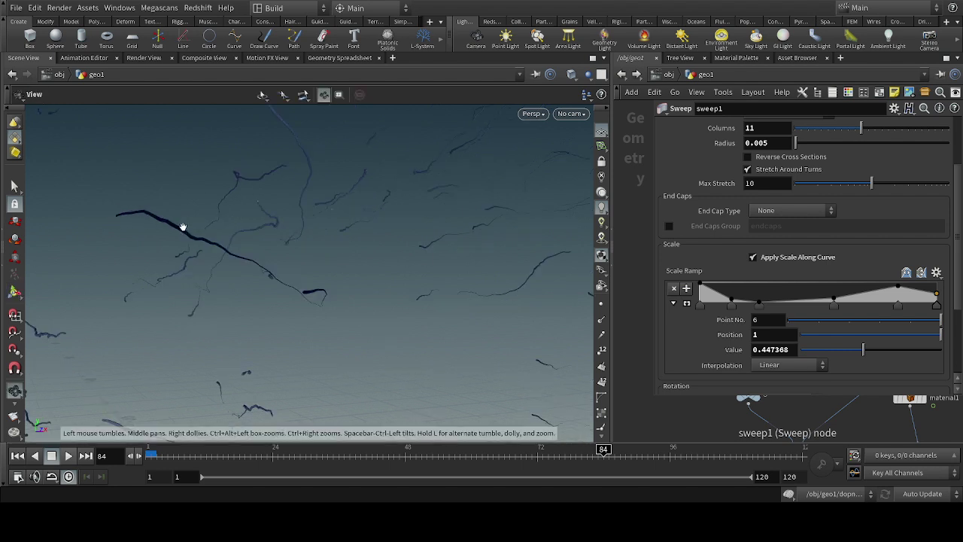
pyautogui.press('Return')
pyautogui.click(569, 113)
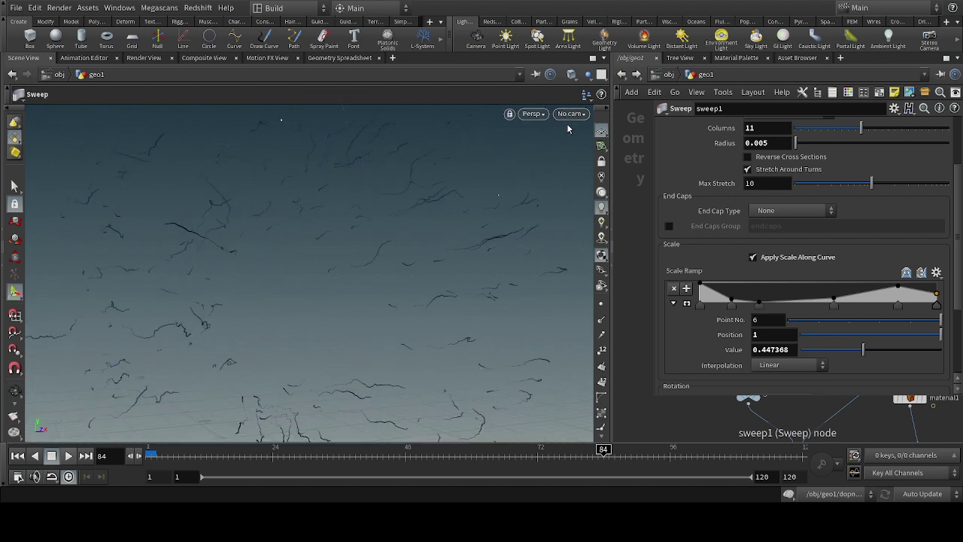
pyautogui.click(571, 164)
pyautogui.press('p')
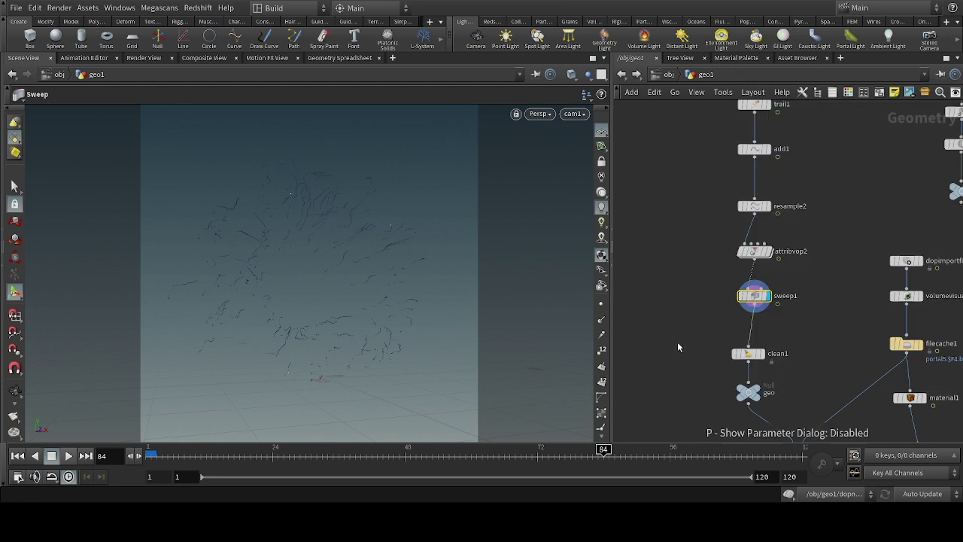
# - Display clean1 to view the cleaned tube geometry
pyautogui.moveTo(677, 341); pyautogui.dragTo(688, 281, button='middle')
pyautogui.click(728, 283)
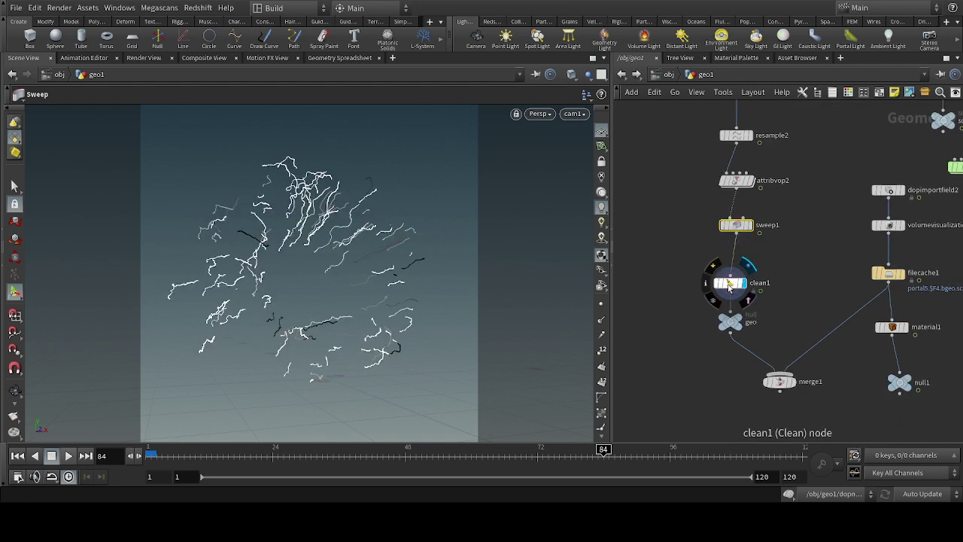
pyautogui.click(743, 283)
pyautogui.moveTo(677, 312); pyautogui.dragTo(667, 269, button='middle')
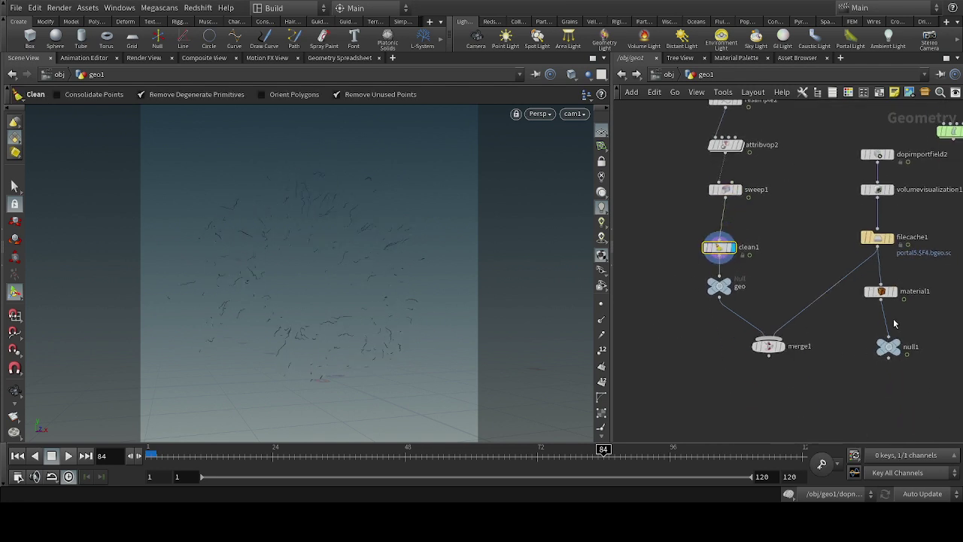
# - Display merge1, examine the combined smoke and trail tubes from a closer angle, and return to the cam1 view
pyautogui.click(779, 347)
pyautogui.click(769, 347)
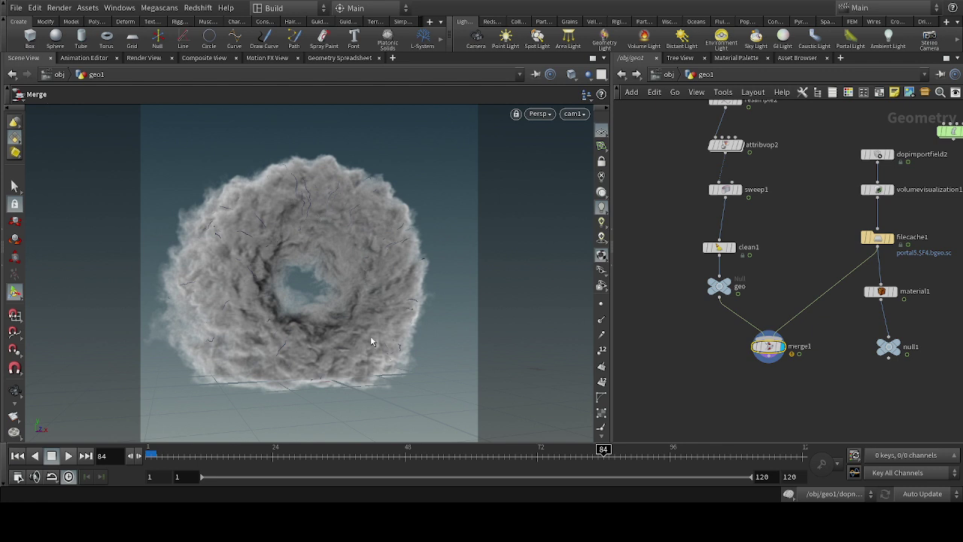
pyautogui.press('Escape')
pyautogui.moveTo(298, 260); pyautogui.dragTo(324, 286)
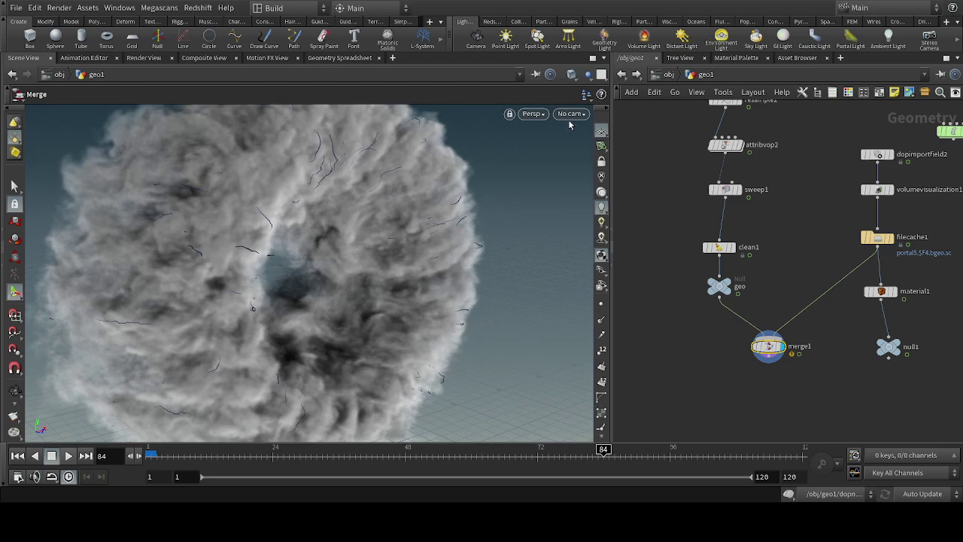
pyautogui.click(569, 114)
pyautogui.click(581, 181)
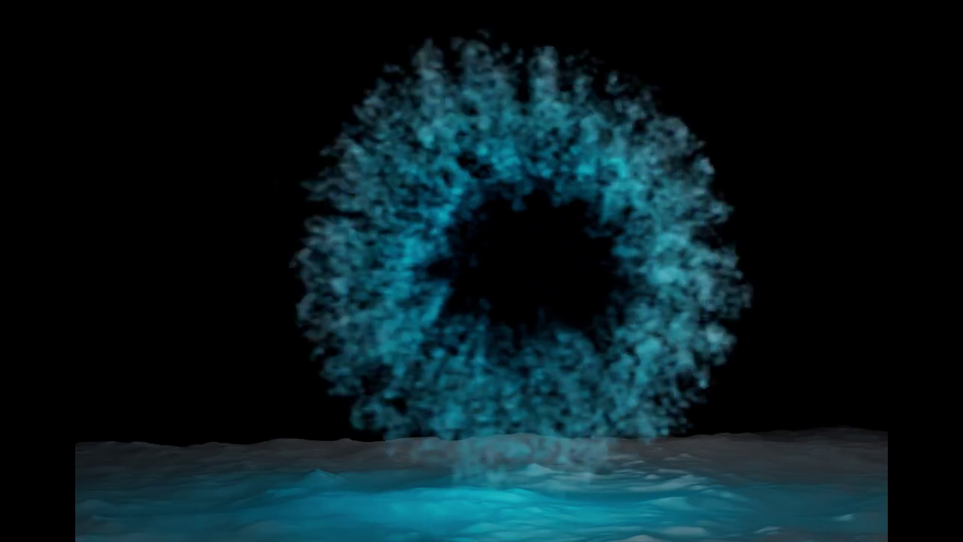